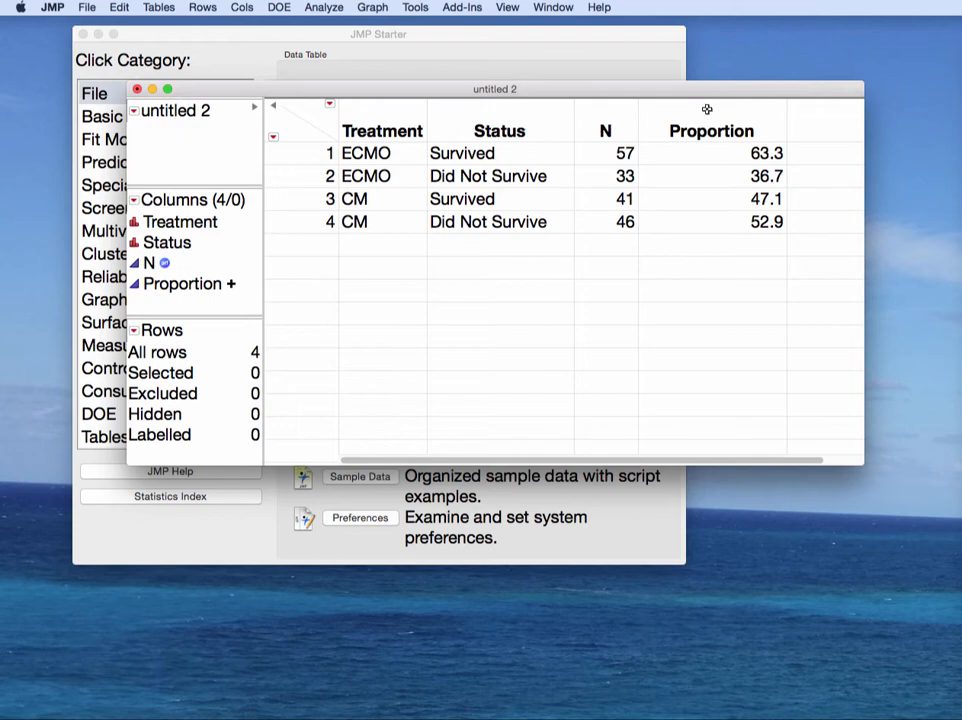
Step: Delete the Proportion column so only Treatment, Status and N remain across four rows
left_click(607, 107)
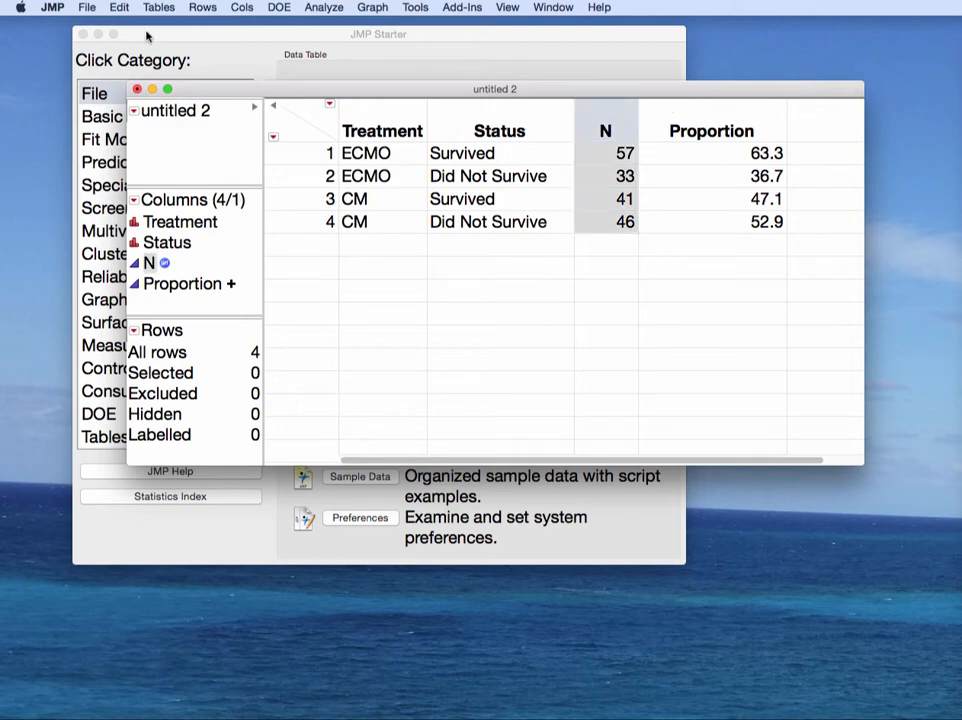
left_click(241, 8)
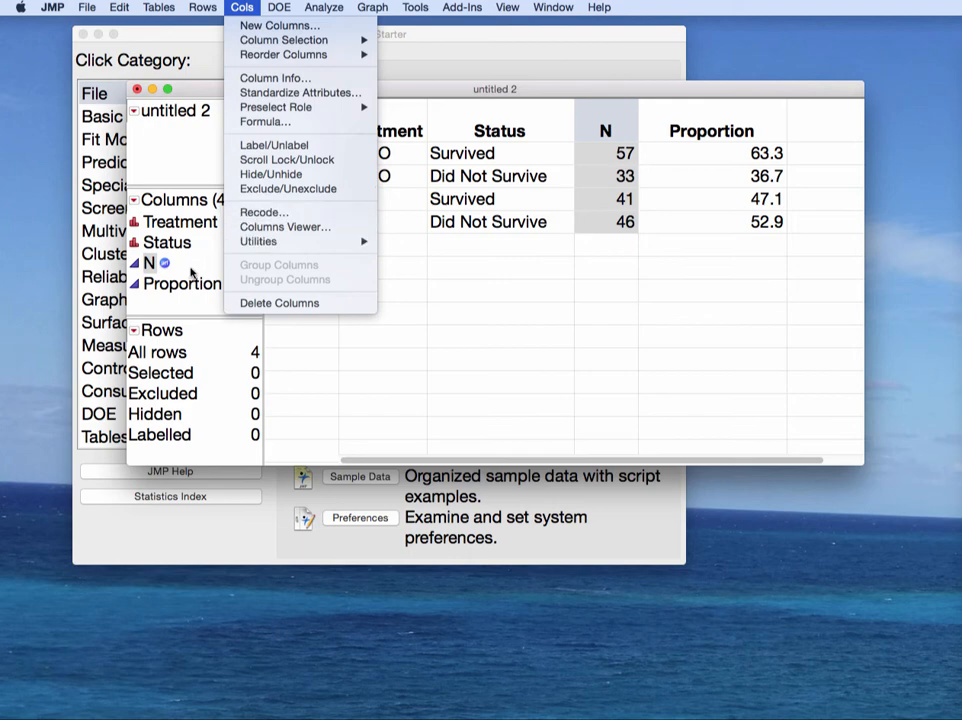
left_click(190, 268)
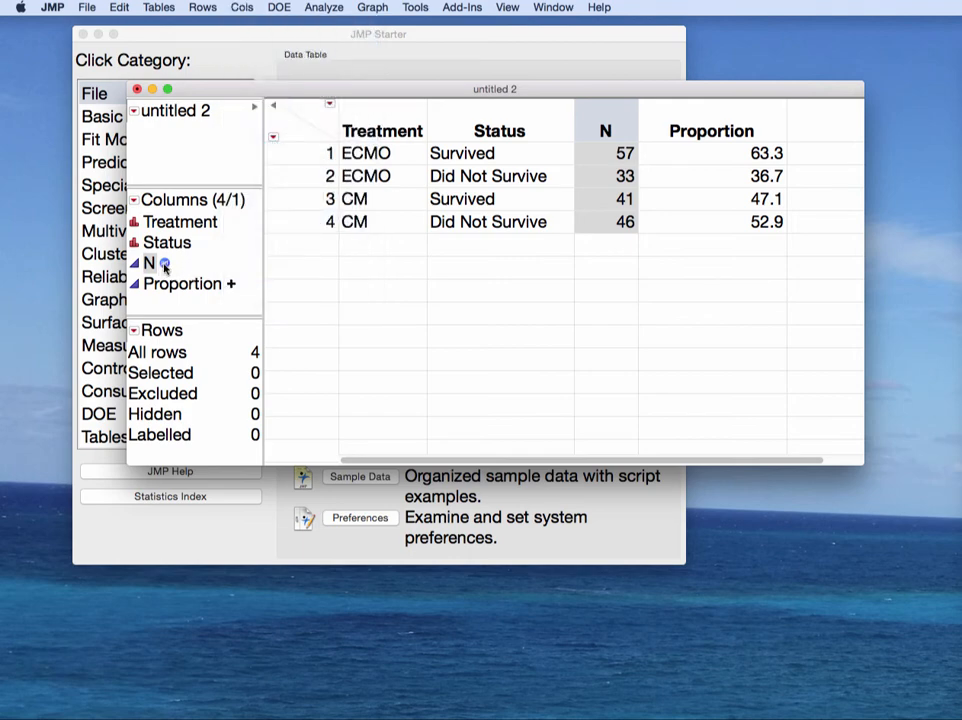
left_click(679, 106)
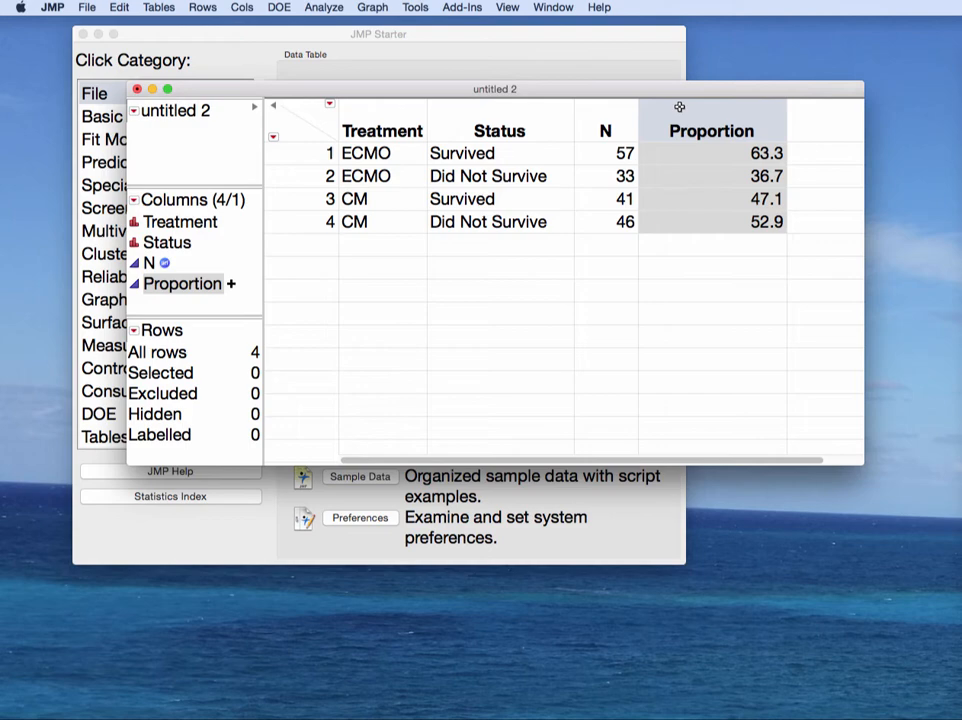
left_click(242, 7)
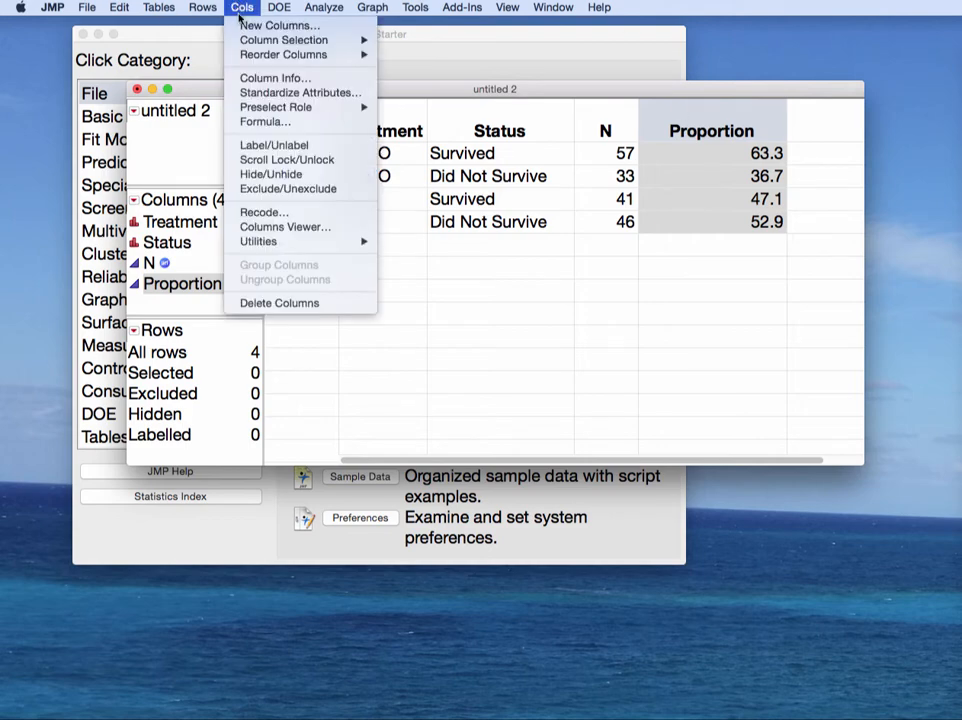
left_click(282, 303)
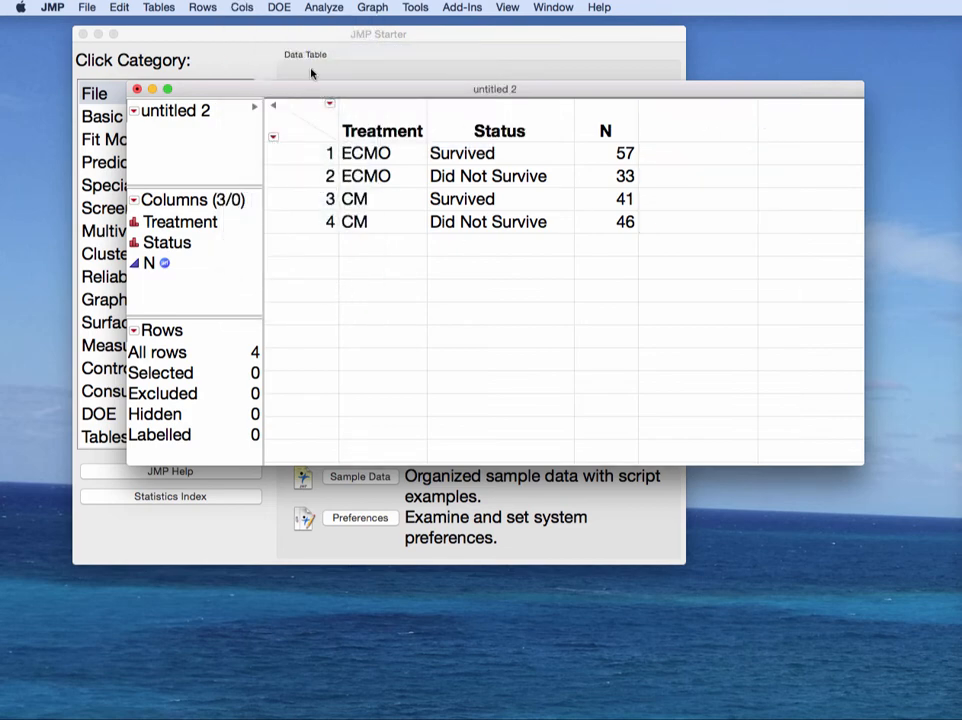
left_click(242, 7)
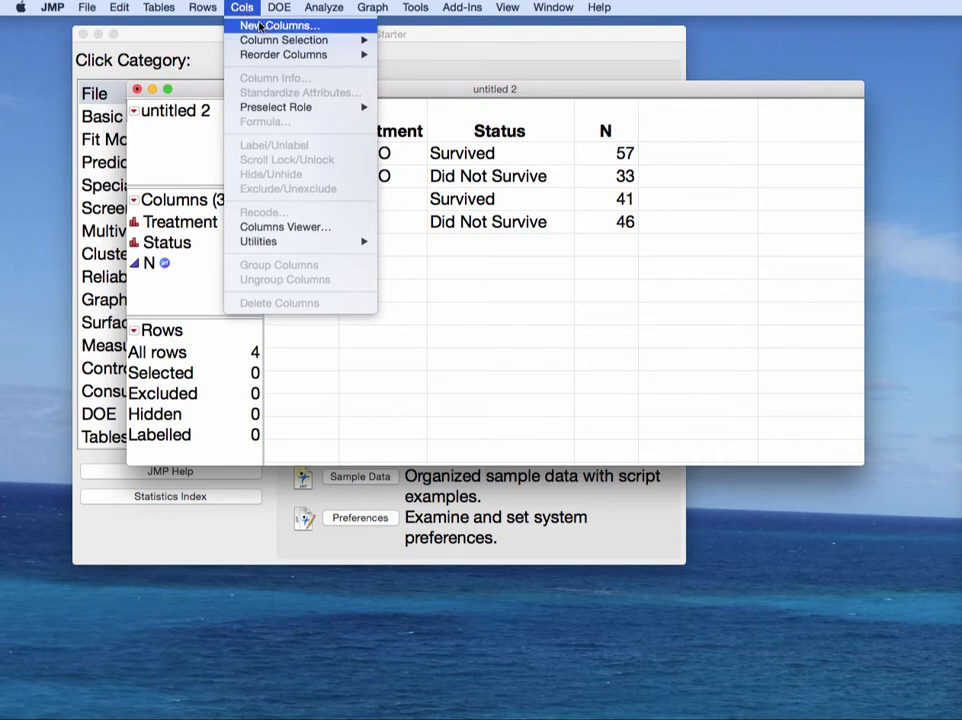
Step: Add a new fourth column and rename it Proportion in its column settings
left_click(709, 125)
double_click(686, 121)
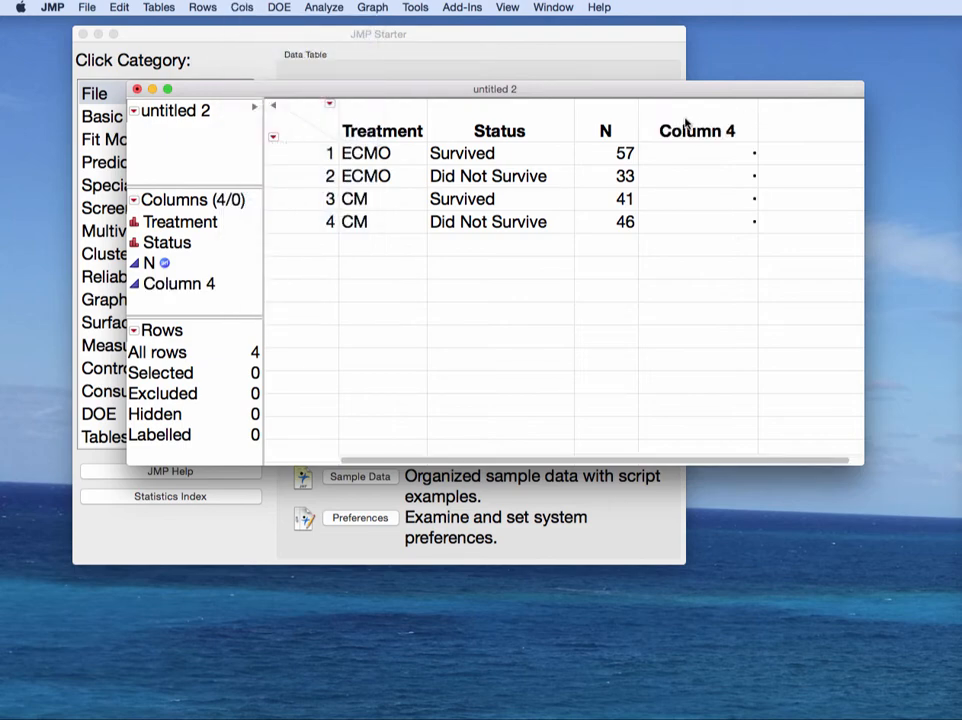
double_click(706, 128)
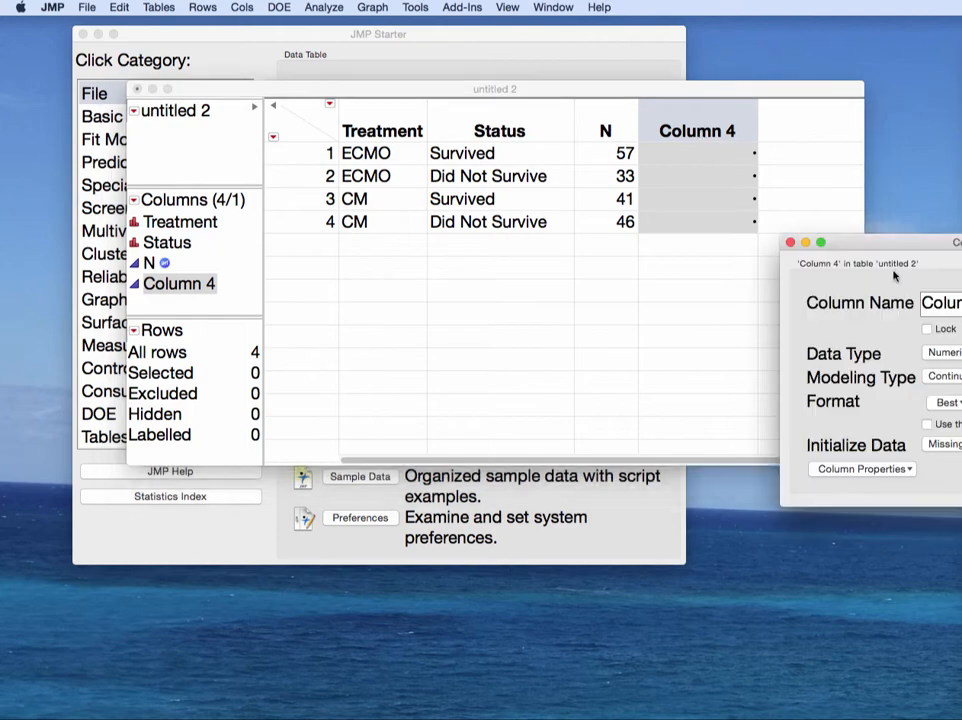
left_click_drag(923, 245, 674, 250)
left_click_drag(767, 313, 621, 309)
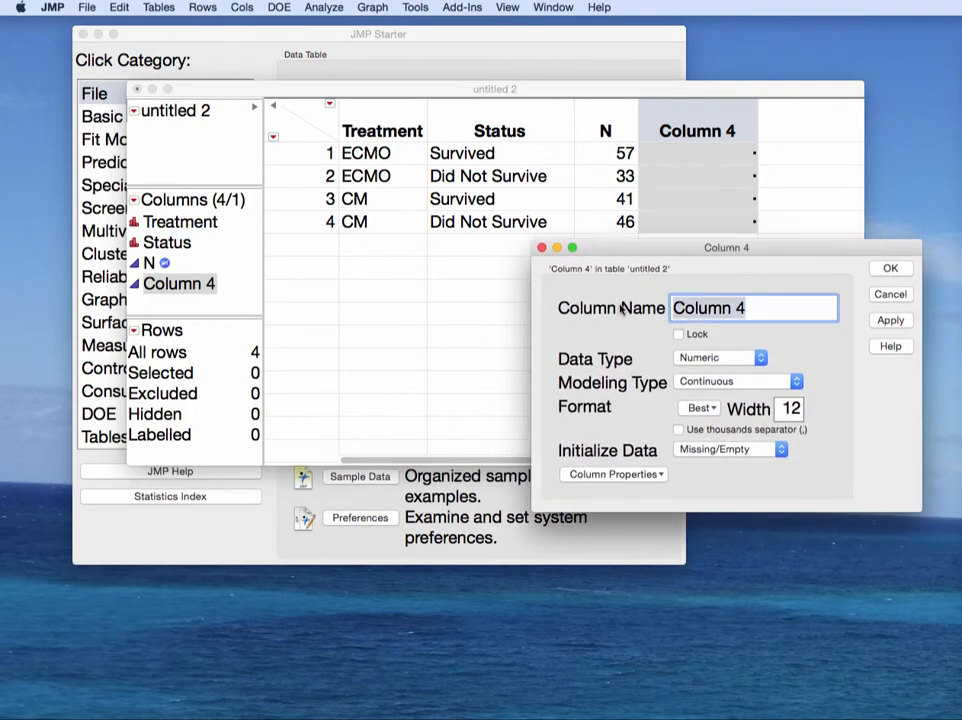
type("Proportio")
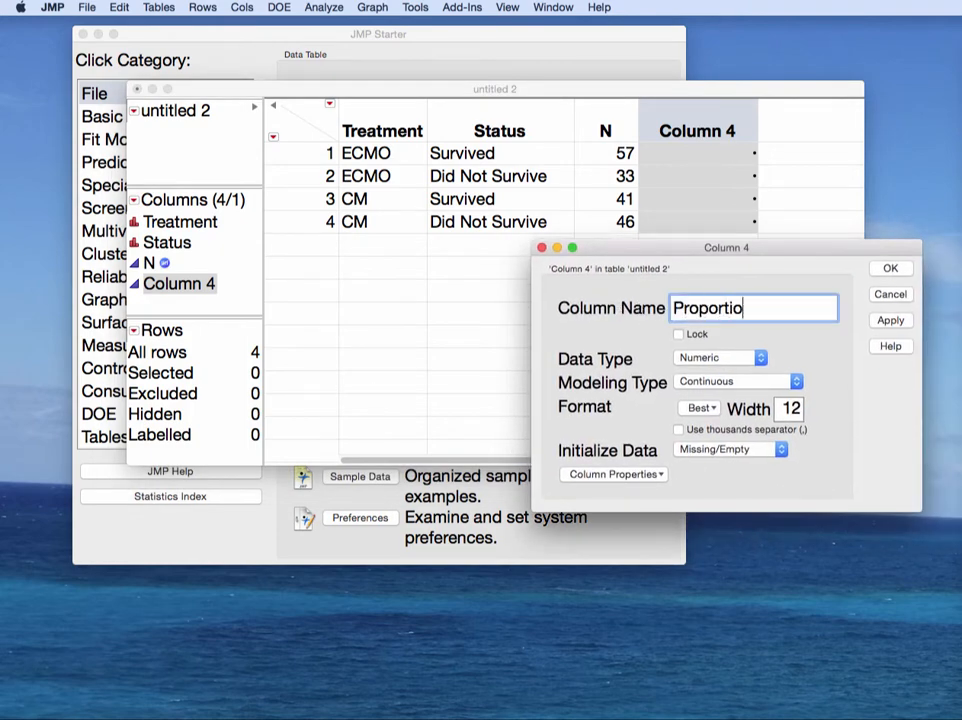
type("n")
Step: Add a Formula property to the Proportion column
left_click(581, 475)
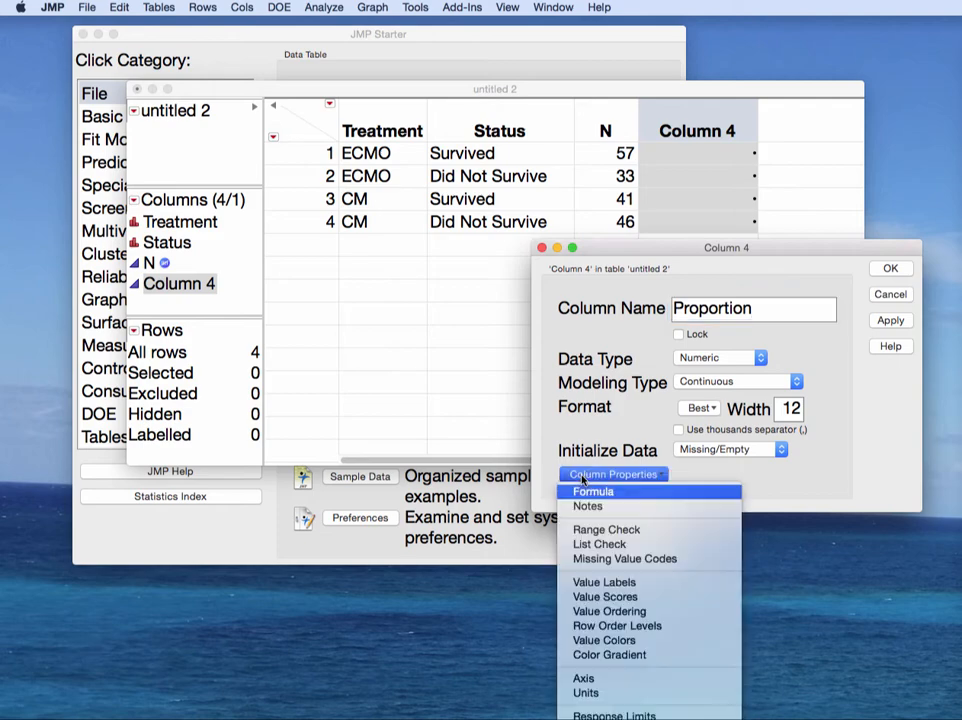
left_click(730, 478)
left_click_drag(700, 247, 595, 63)
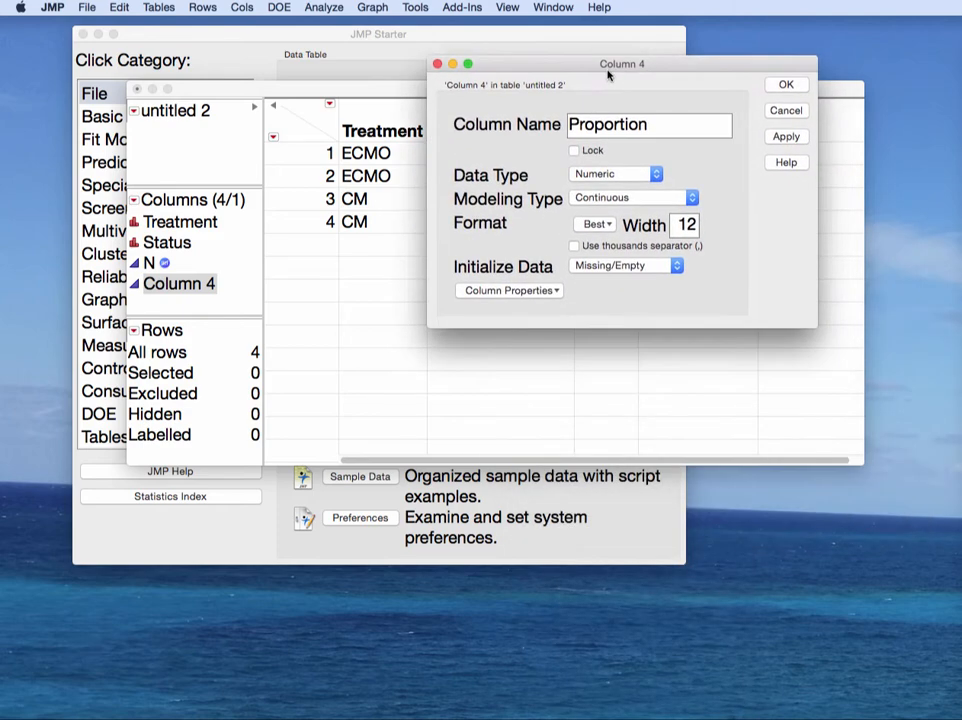
left_click(533, 291)
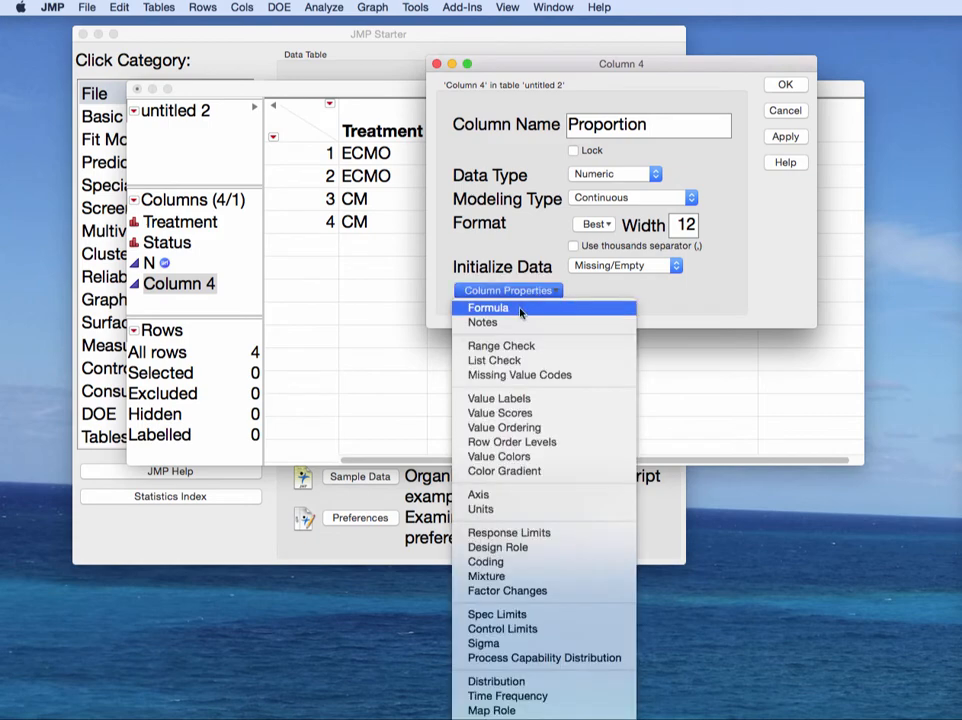
left_click(520, 310)
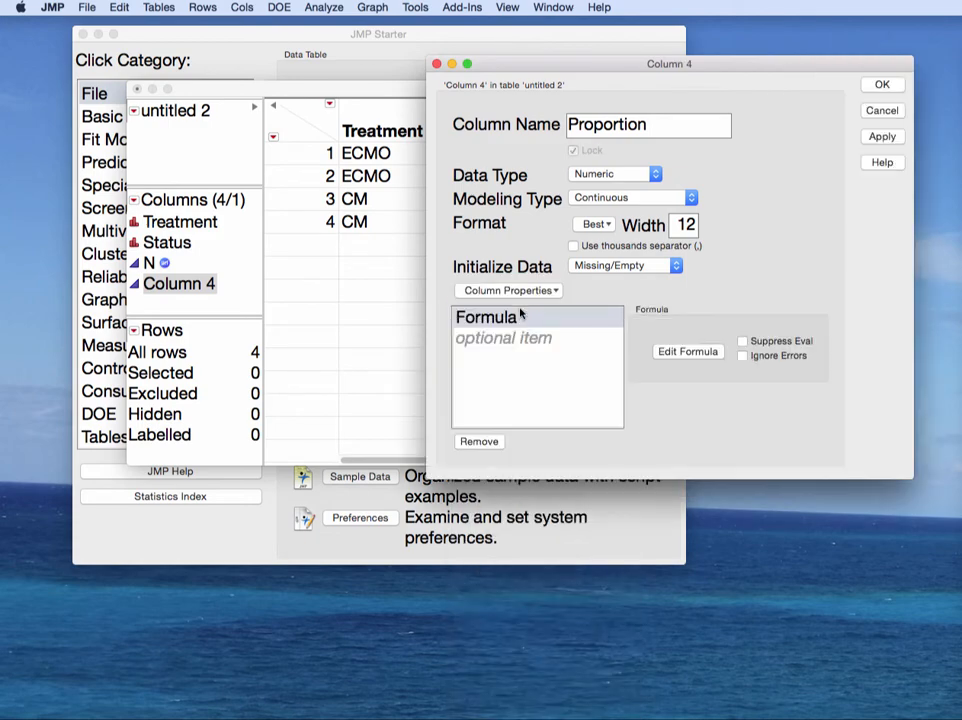
Step: Start the column formula in the Formula Editor as N divided by 90
left_click(690, 352)
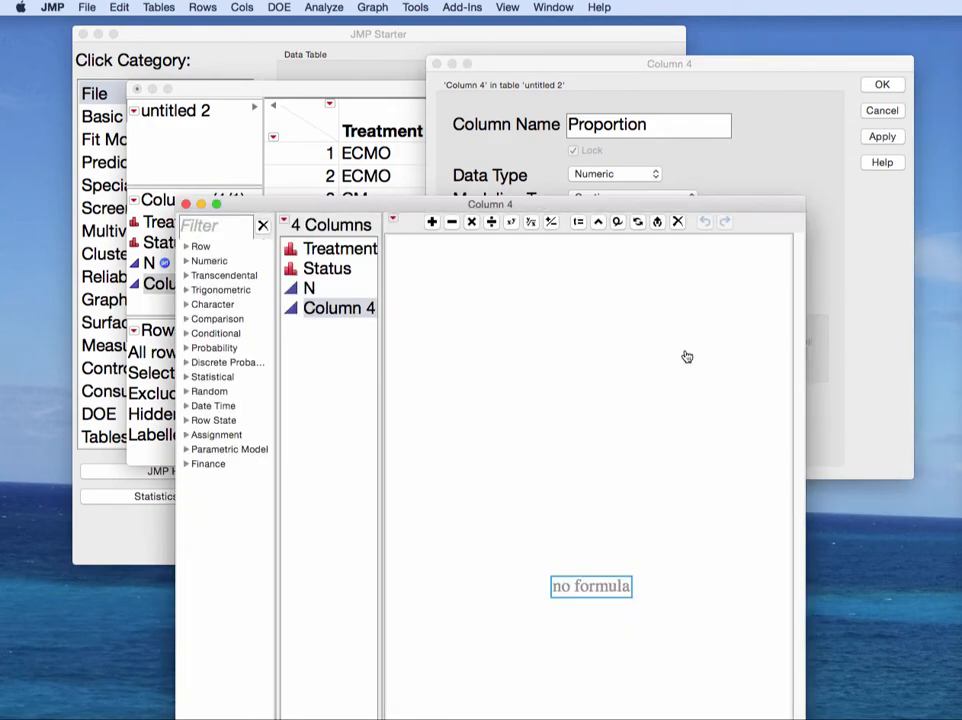
left_click_drag(563, 207, 580, 30)
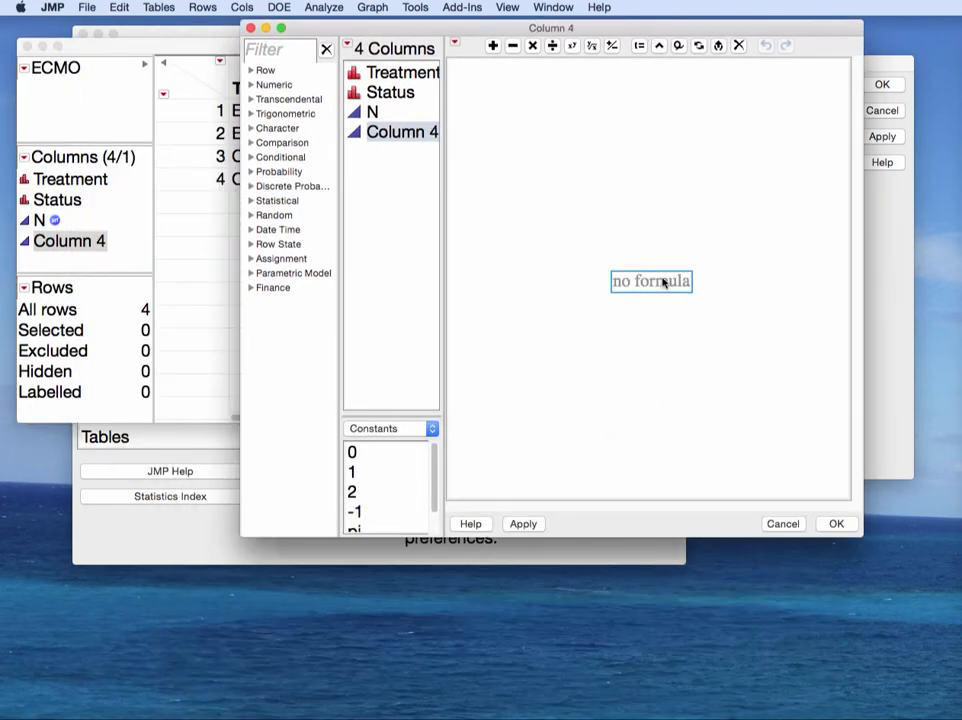
left_click(378, 112)
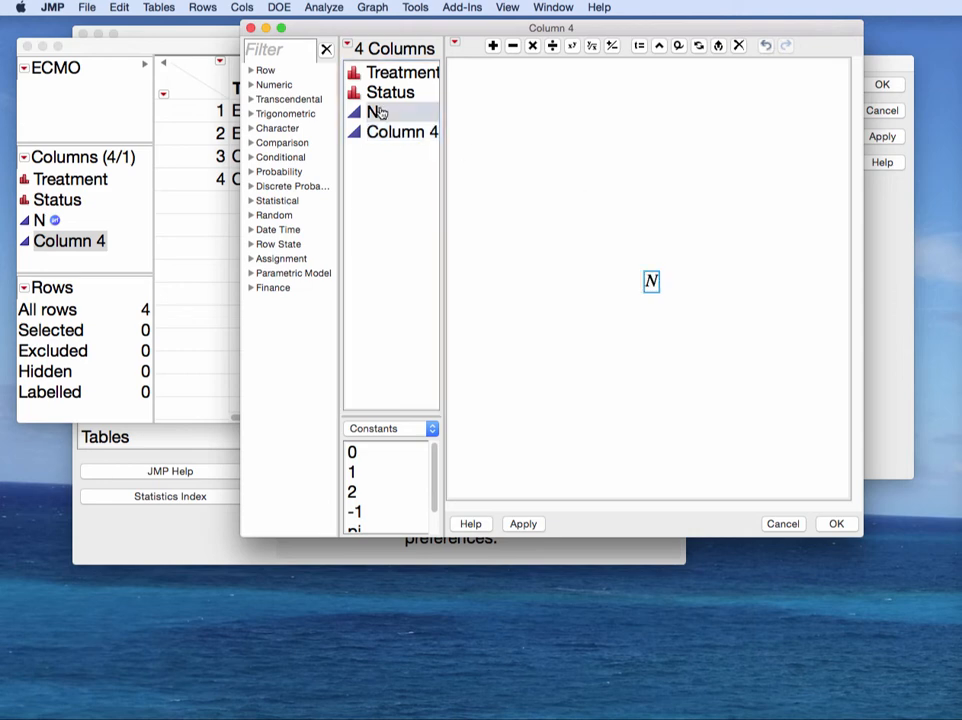
left_click(553, 46)
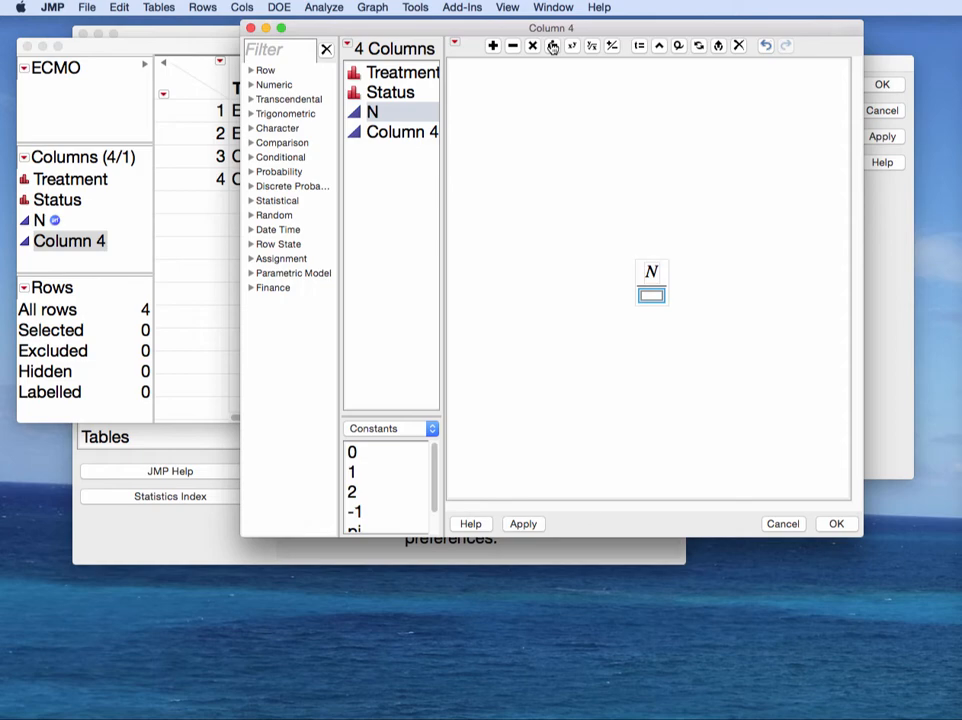
type("90")
key("Return")
Step: Multiply N/90 by 100 and apply, filling 63.33, 36.67, 45.56 and 51.11
left_click(490, 212)
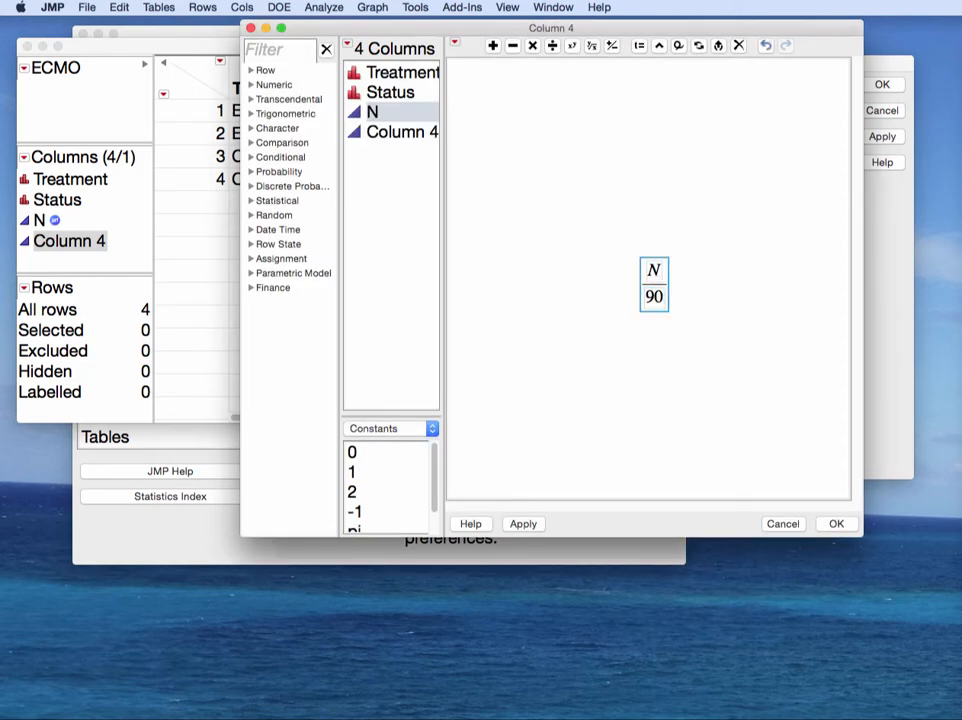
left_click(531, 46)
type("100")
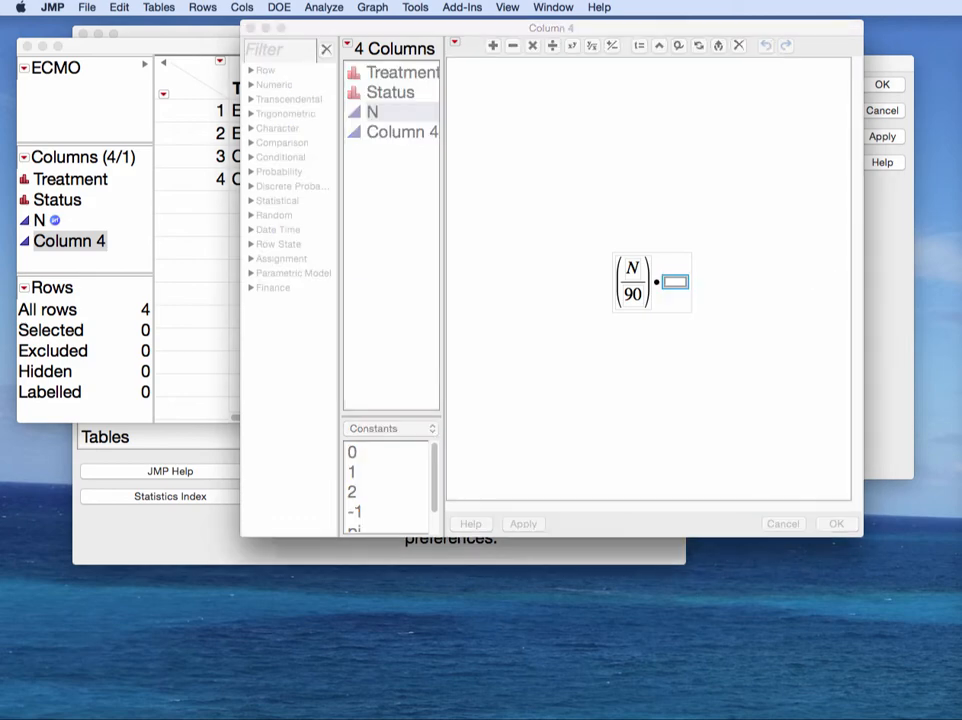
key("Return")
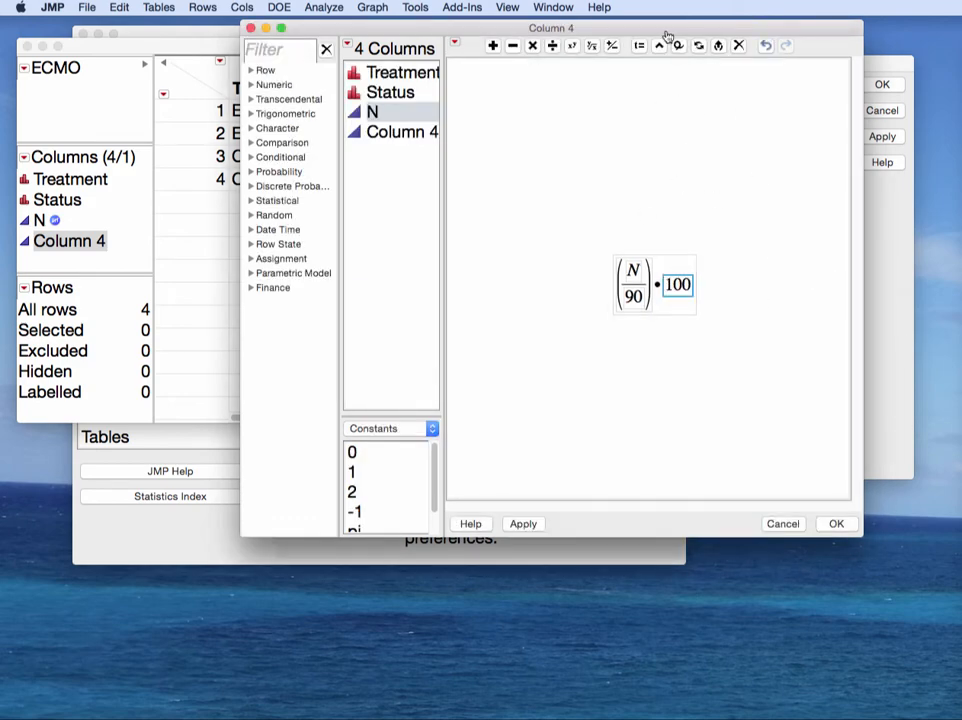
left_click(529, 525)
left_click(155, 47)
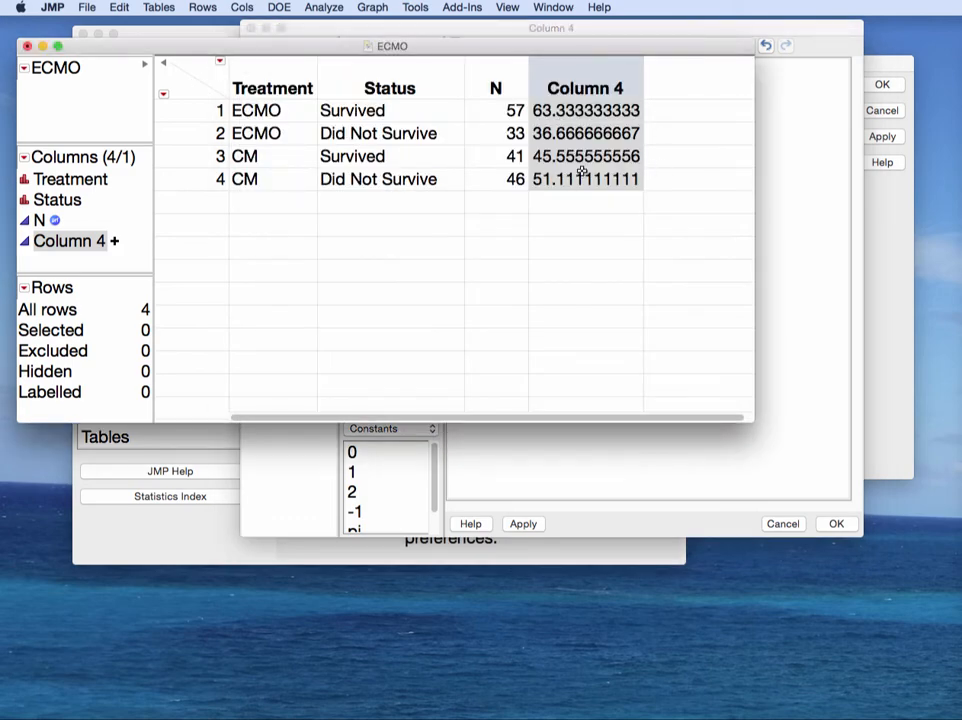
left_click(188, 156)
Step: Select rows 3–4, then copy the (N/90)·100 expression and delete it from the formula
left_click_drag(188, 156, 187, 173)
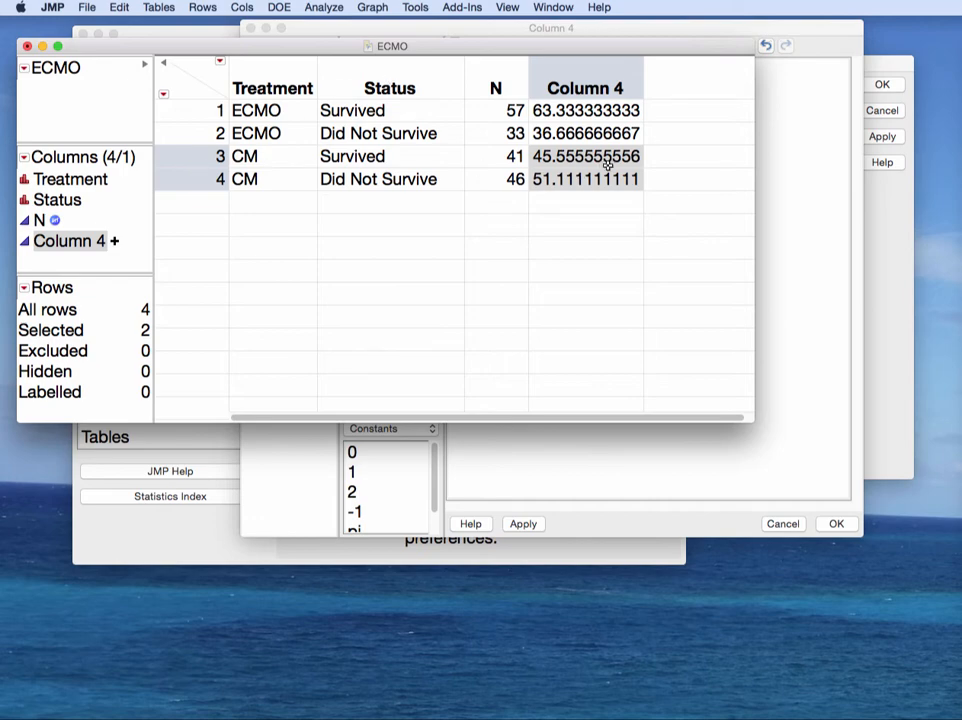
left_click(815, 158)
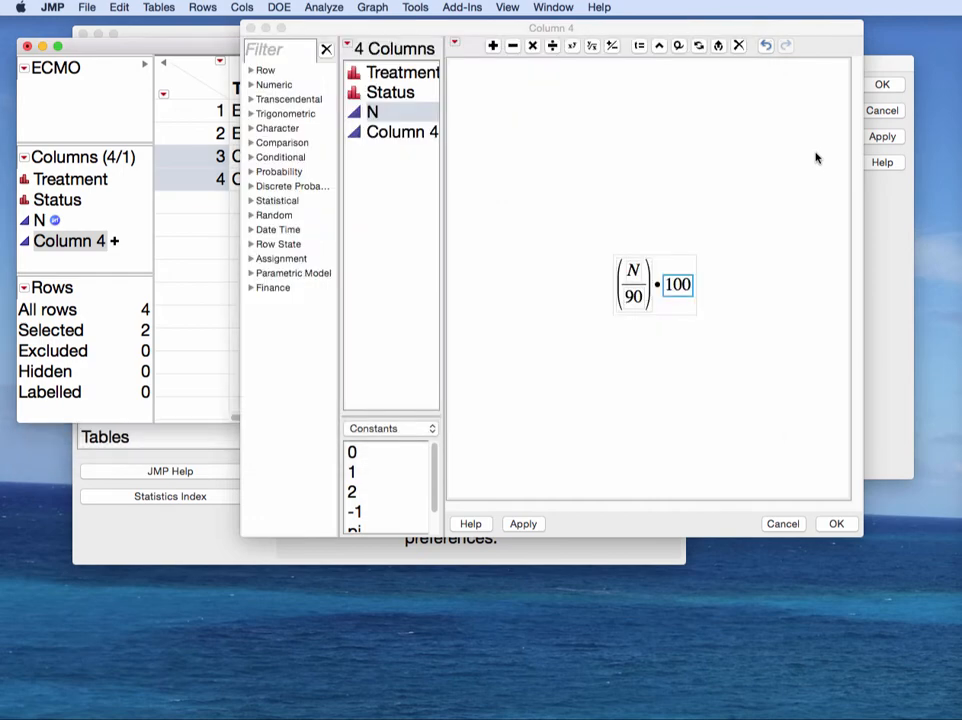
left_click(684, 264)
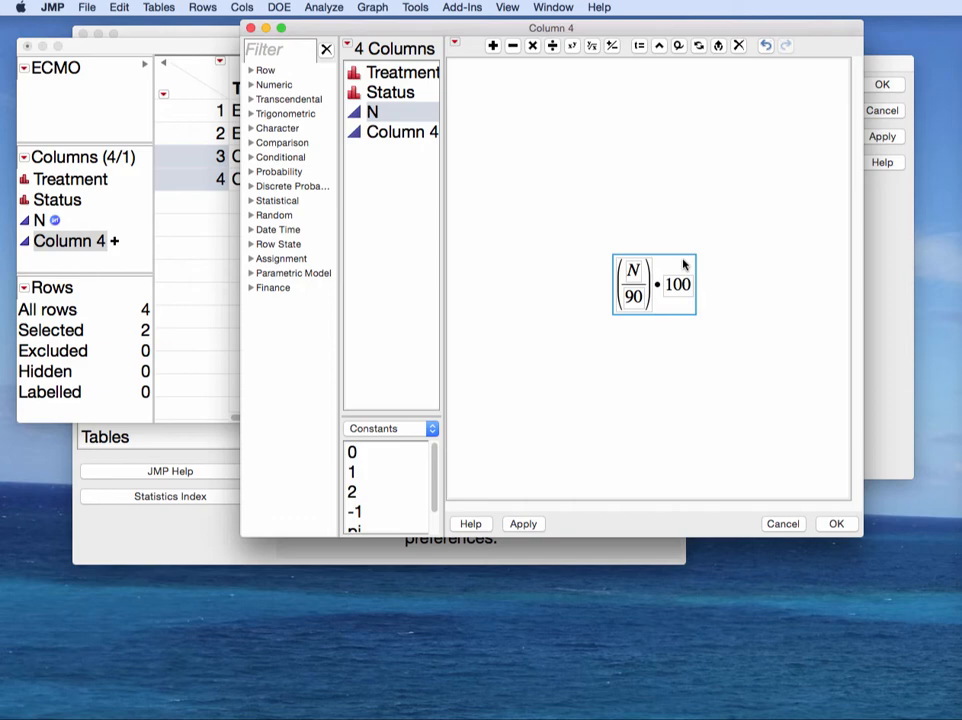
key("super+c")
key("BackSpace")
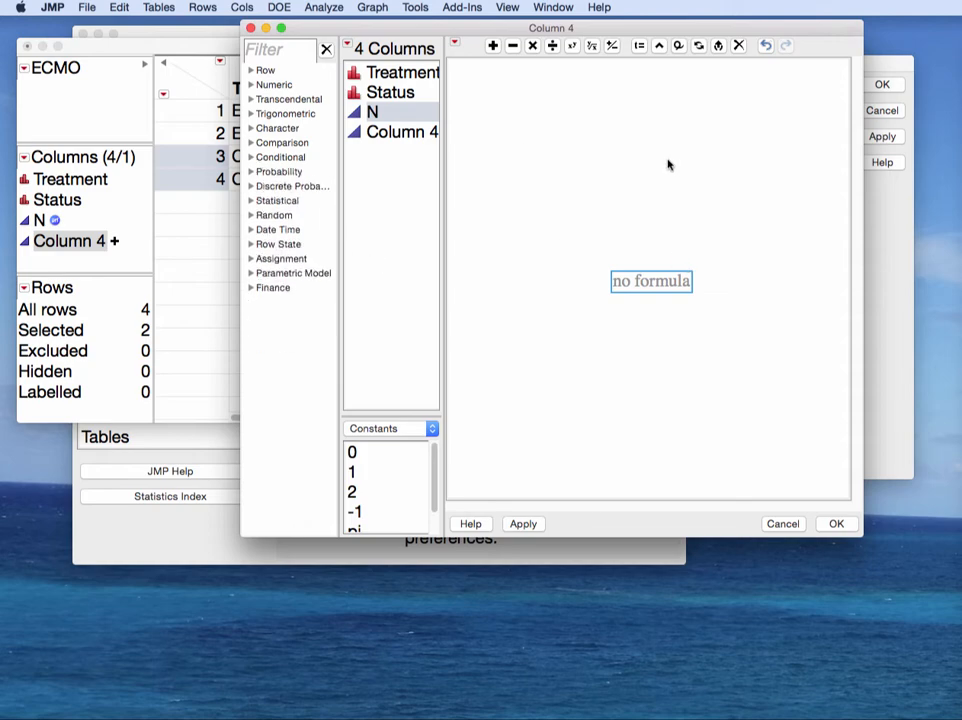
Step: Wrap the Treatment column in a Conditional Match expression in the formula
left_click(252, 159)
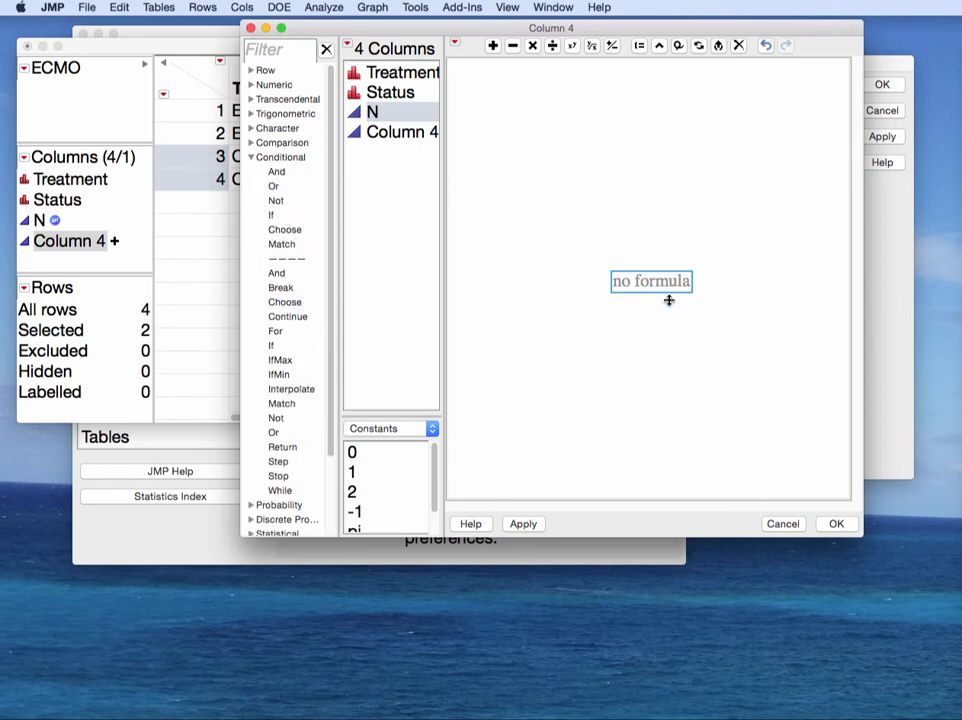
left_click(405, 74)
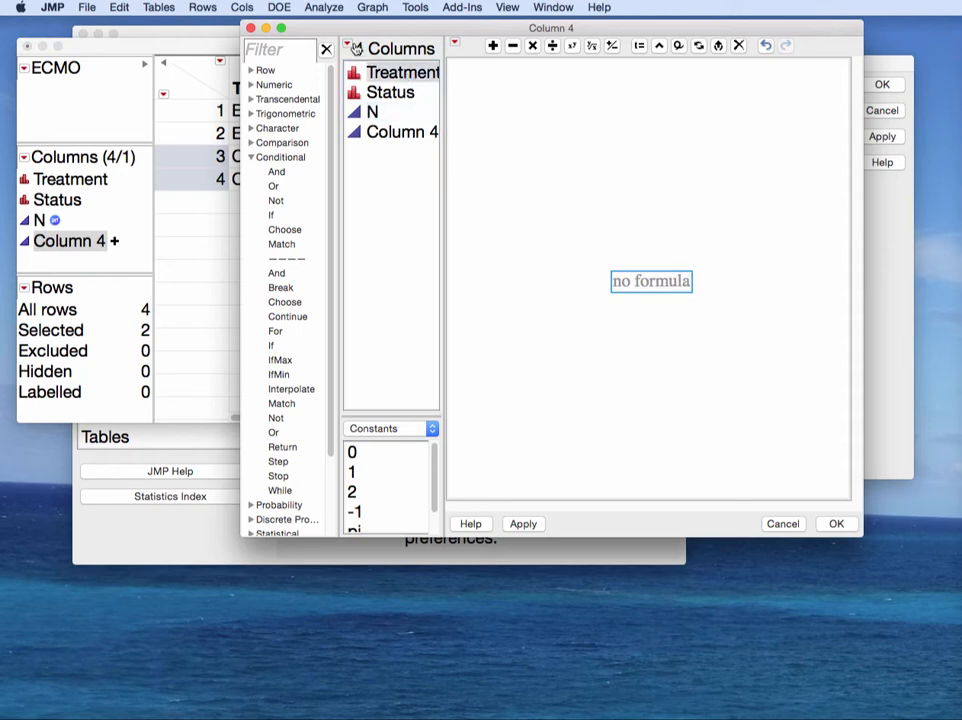
left_click(387, 76)
left_click(356, 63)
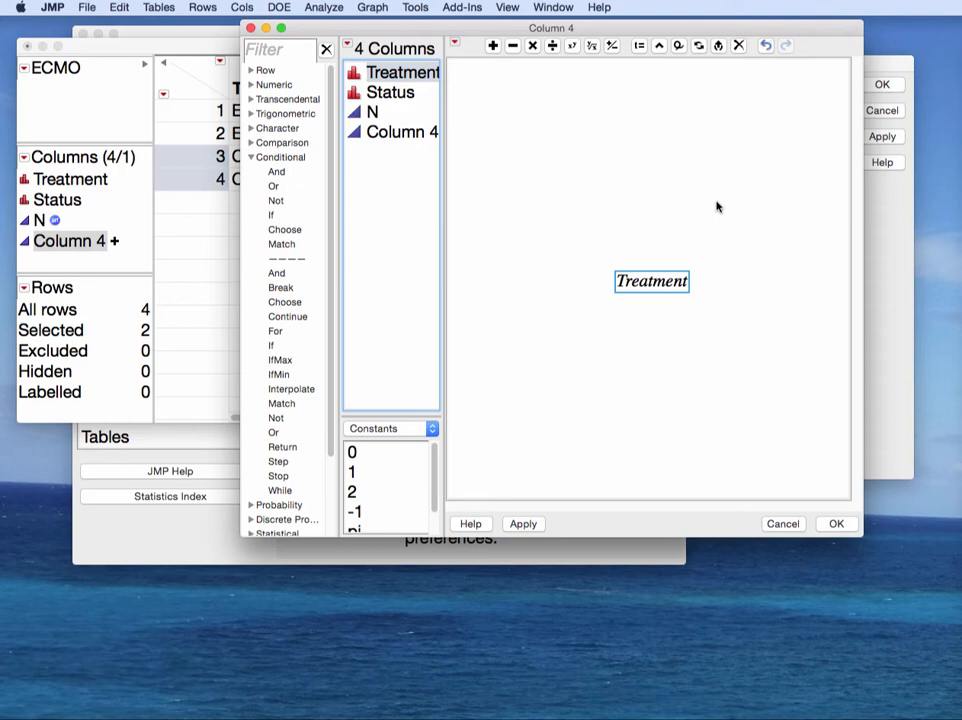
left_click(282, 245)
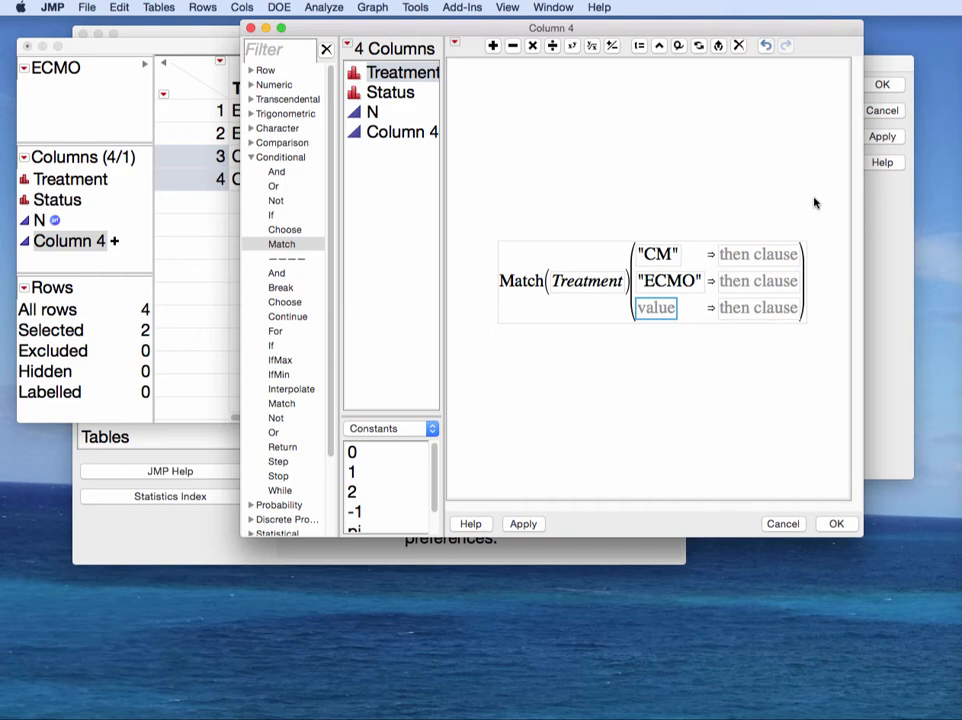
left_click(571, 258)
key("BackSpace")
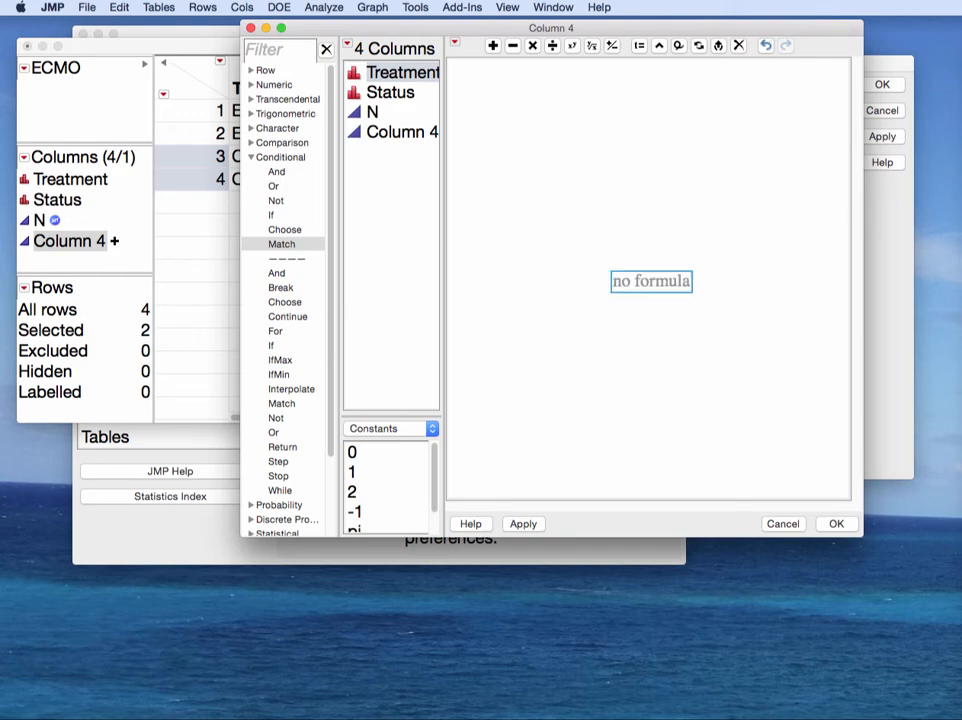
left_click(408, 78)
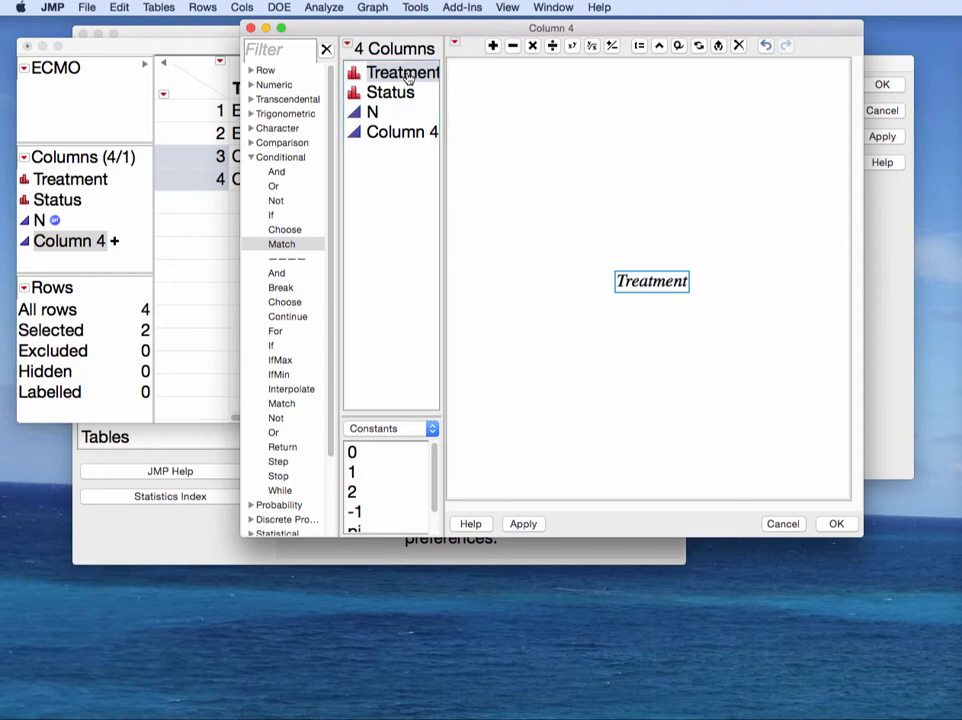
left_click(284, 246)
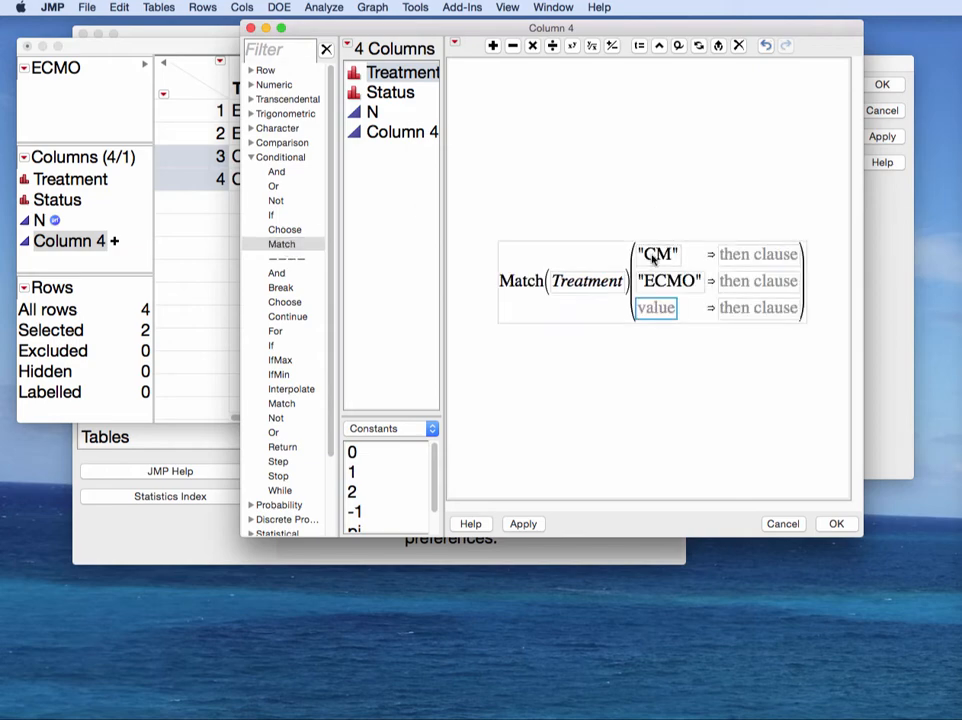
Step: Paste (N/90)·100 into the ECMO and CM results, changing the CM denominator to 87
left_click(743, 282)
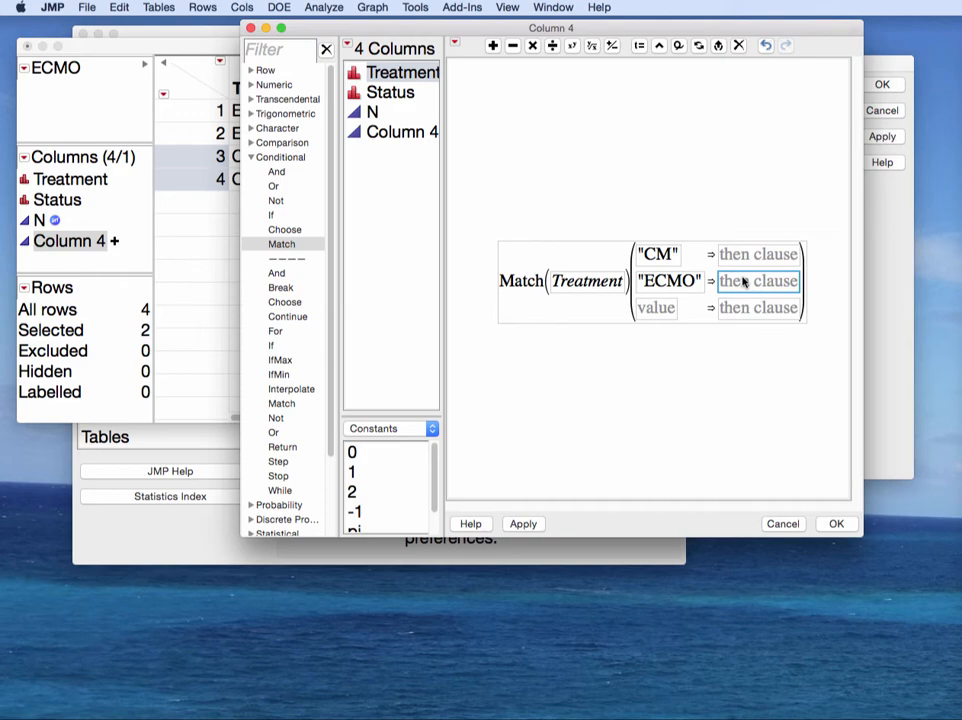
key("super+v")
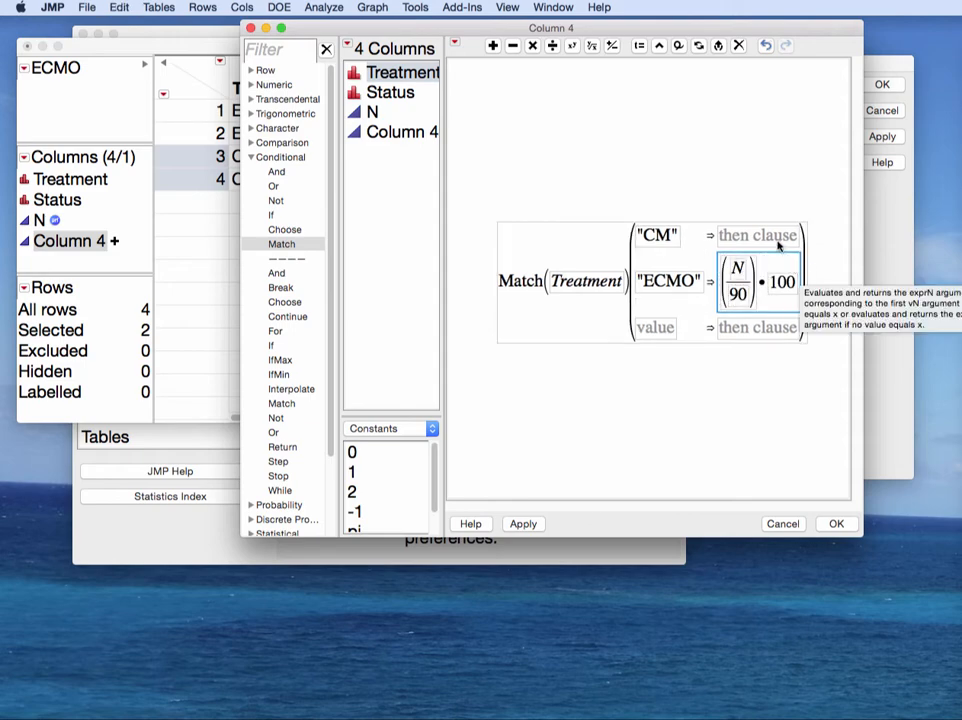
left_click(778, 240)
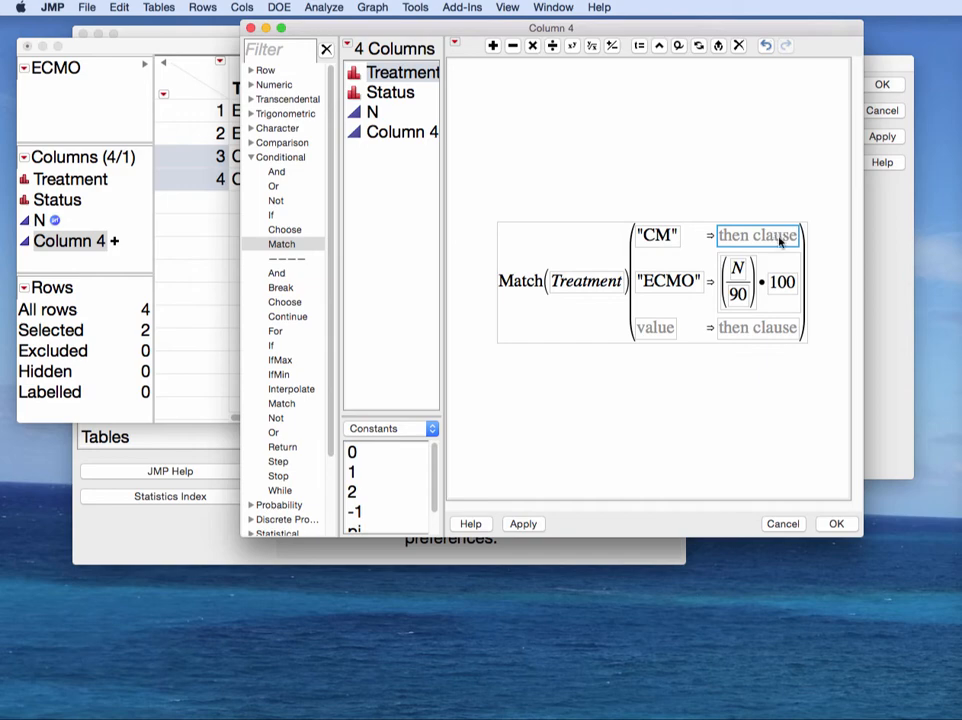
key("super+v")
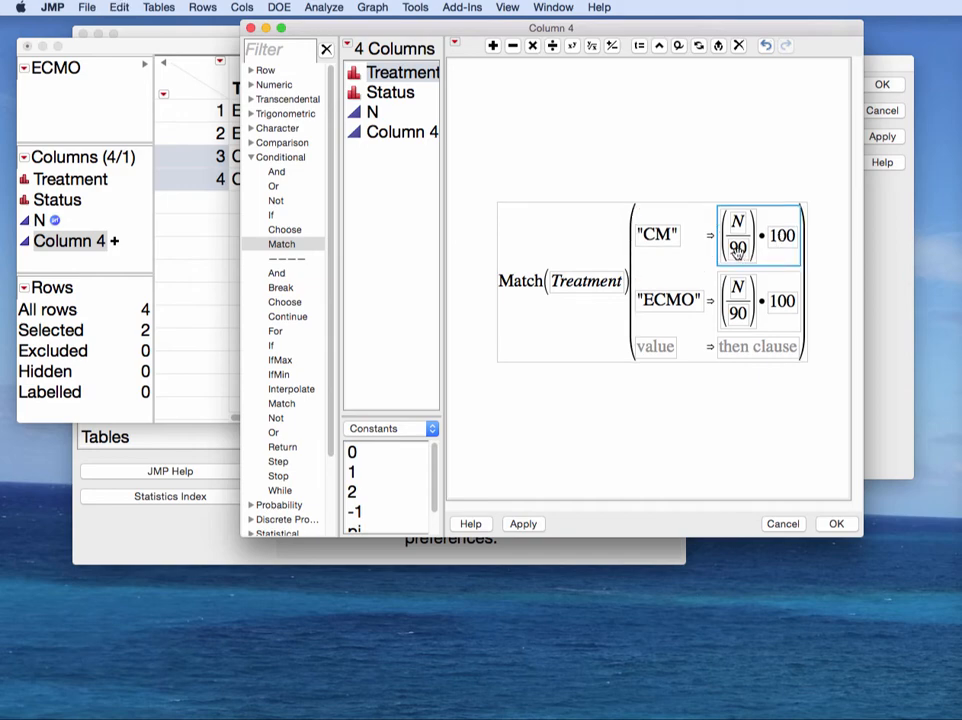
left_click(737, 250)
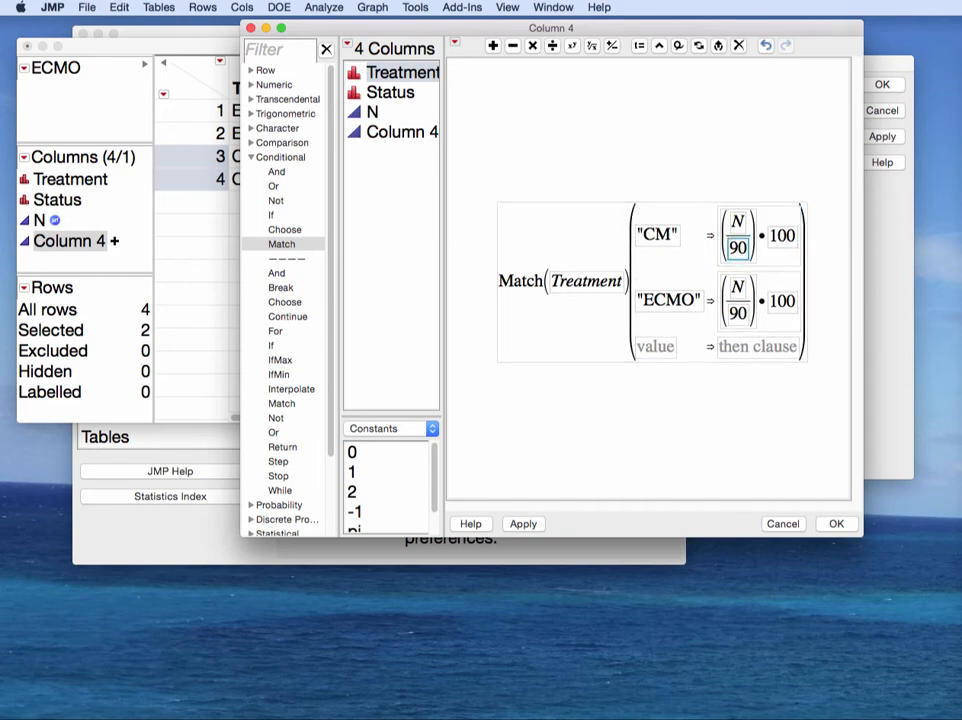
key("BackSpace")
type("87")
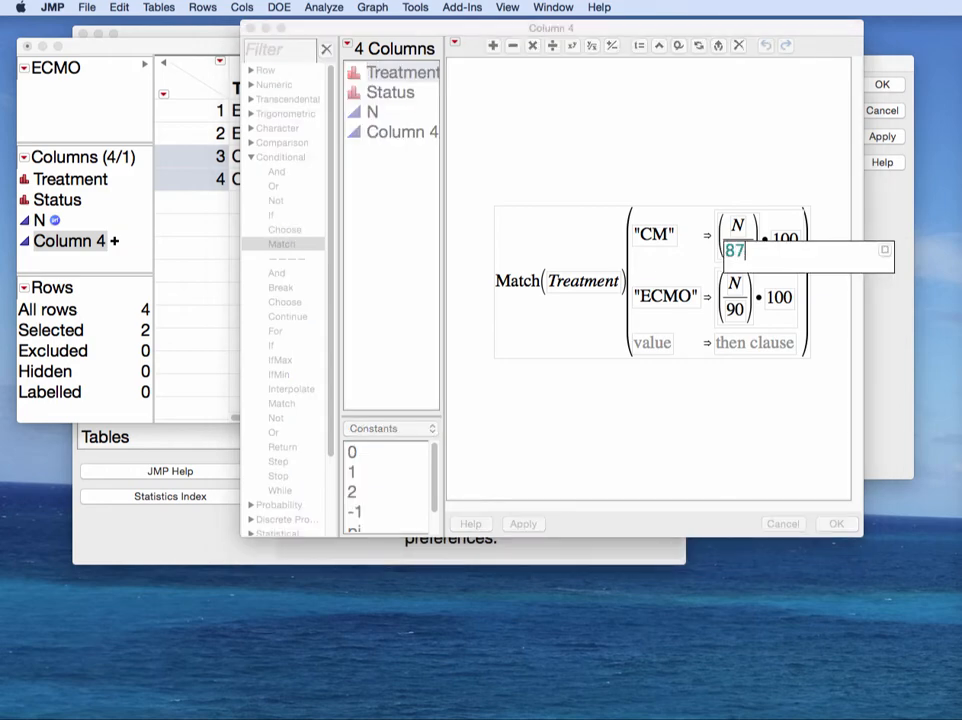
key("Return")
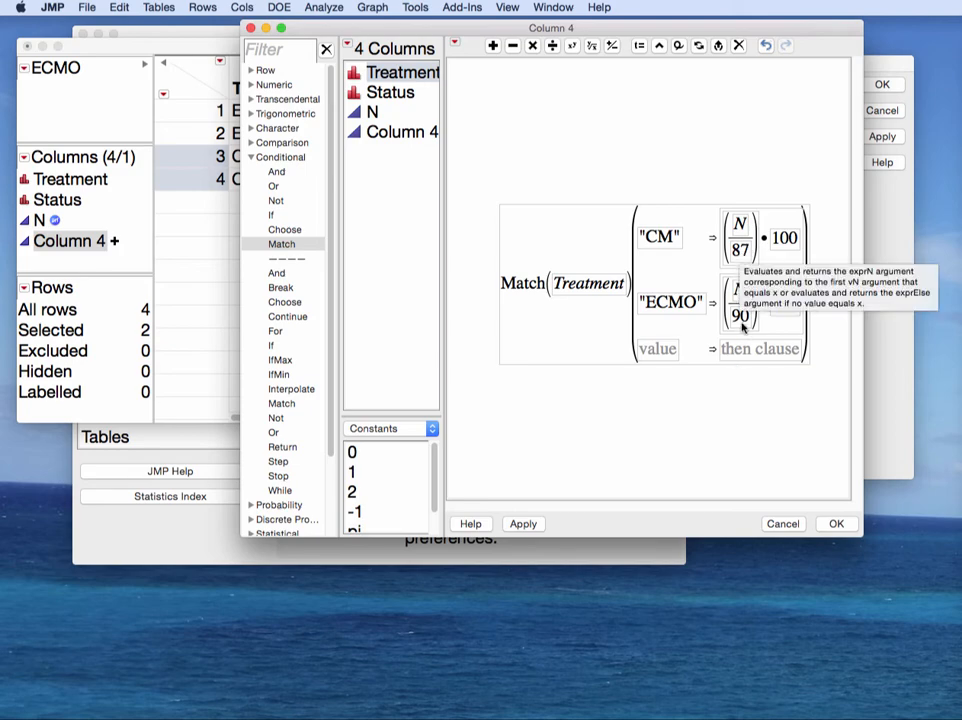
Step: Apply the Match(Treatment) formula, scaling CM rows by 100/87 and ECMO by 100/90
left_click(838, 524)
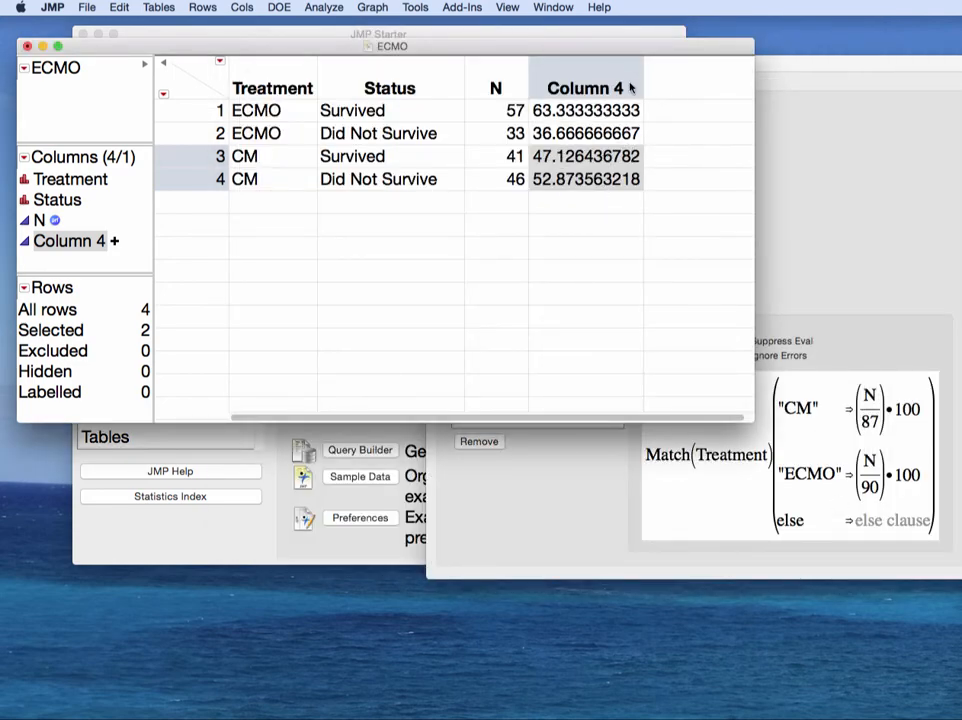
Step: Name Column 4 Proportion with Fixed Dec format and 2 decimal places
left_click(872, 69)
left_click(605, 223)
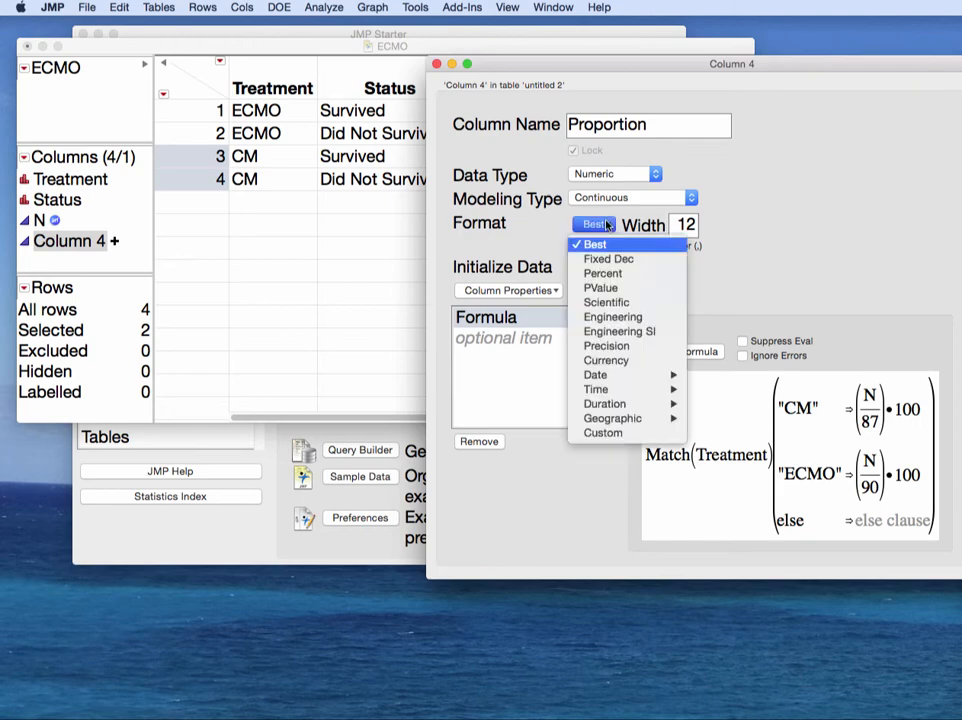
left_click(608, 258)
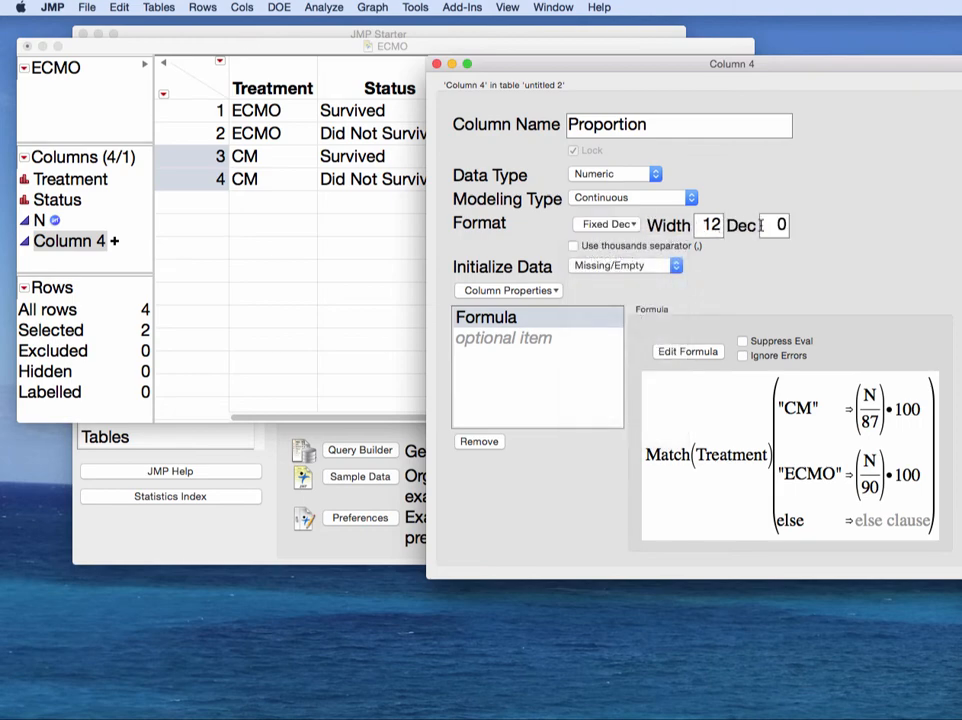
double_click(772, 224)
type("3")
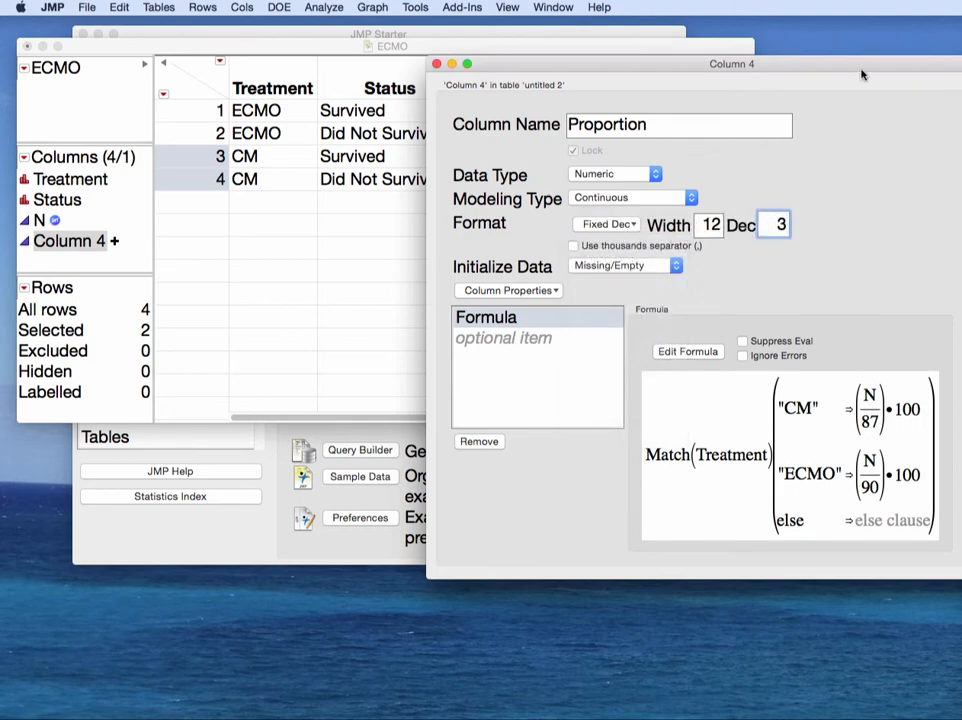
left_click_drag(862, 74, 732, 62)
key("BackSpace")
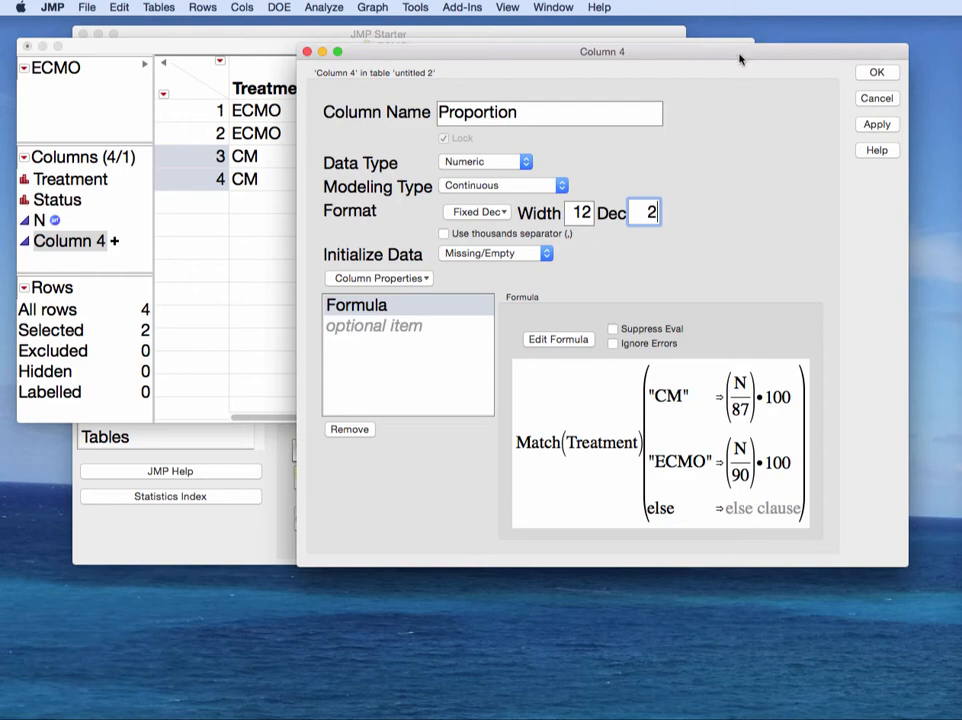
type("2")
left_click(876, 72)
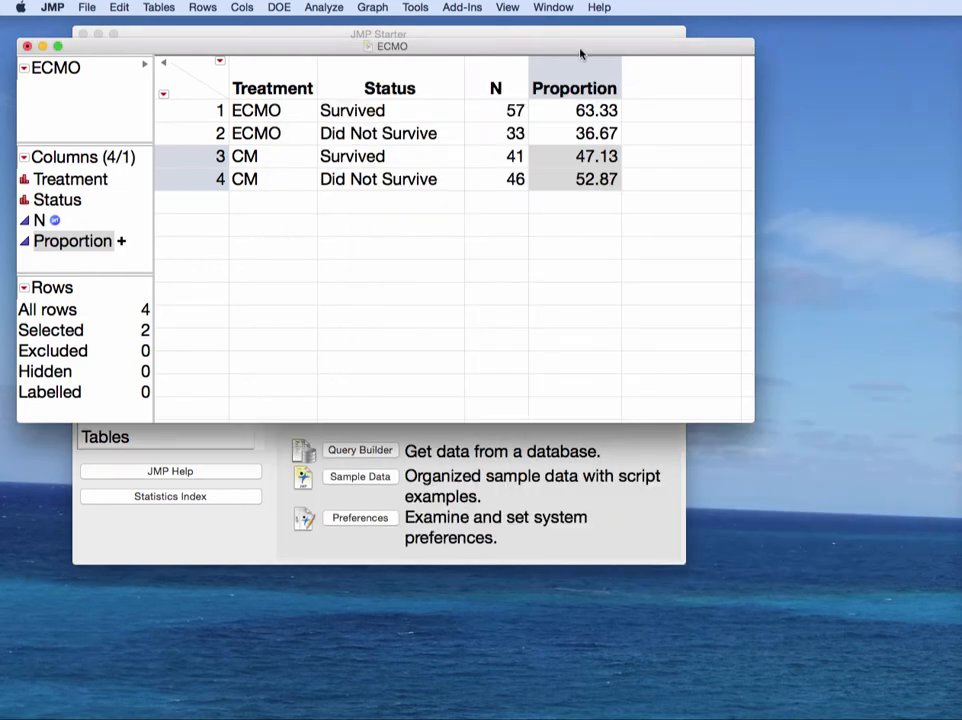
Step: Save the ECMO table and clear the current row and column selection
left_click_drag(581, 53, 709, 47)
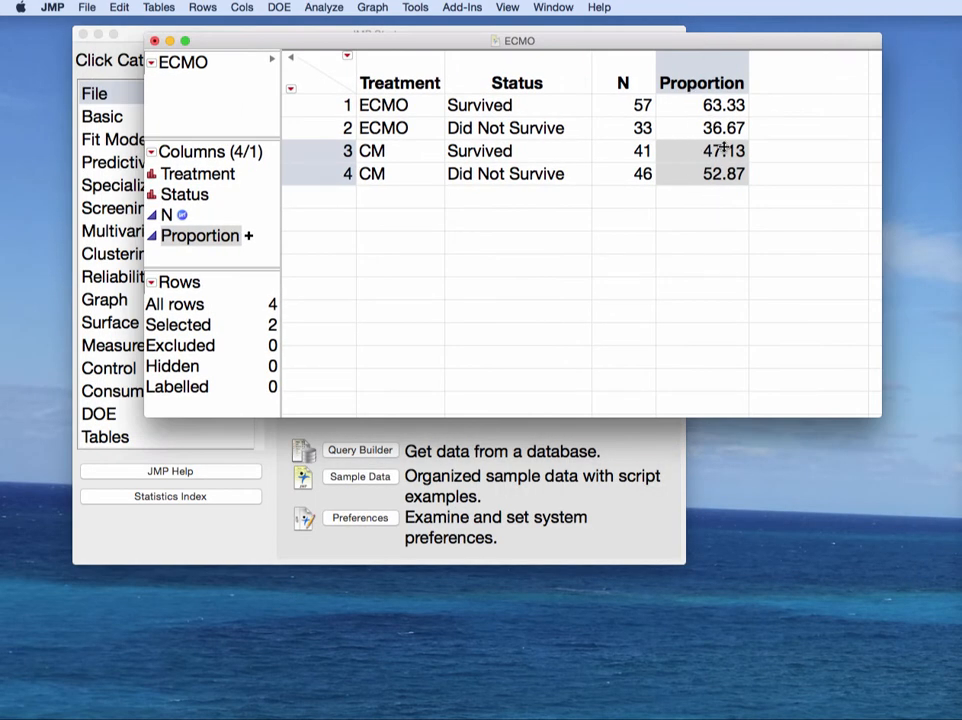
left_click(86, 8)
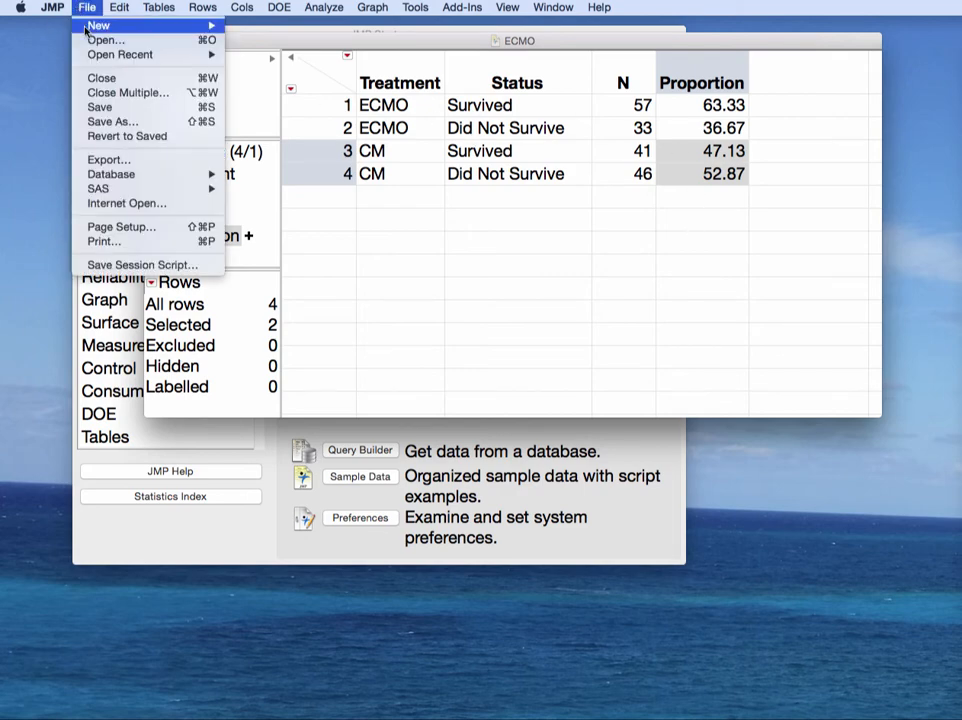
left_click(97, 107)
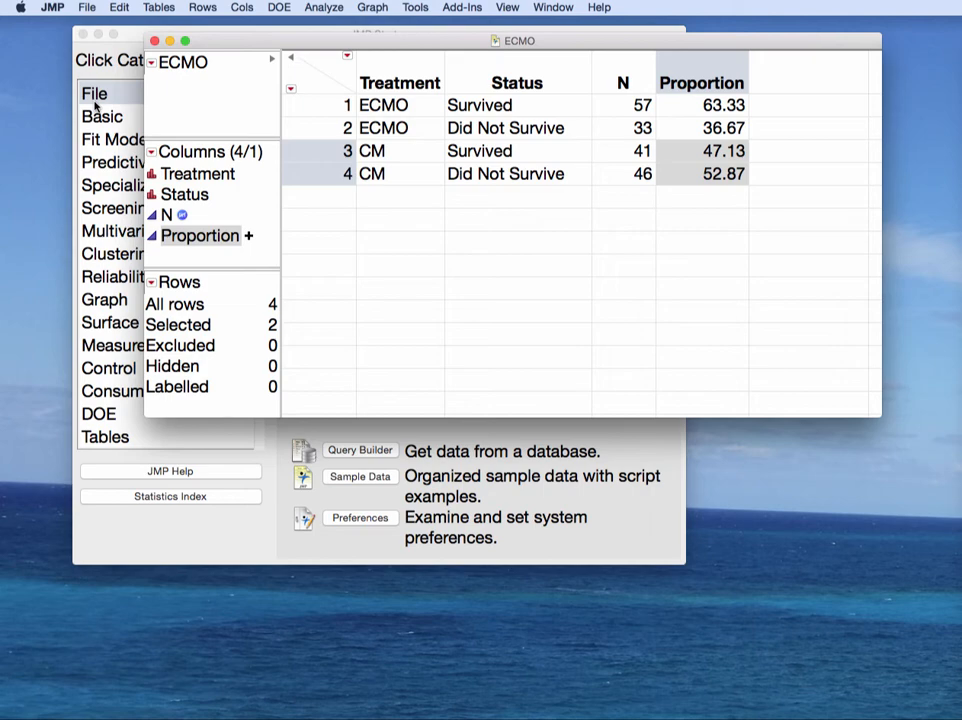
key("Escape")
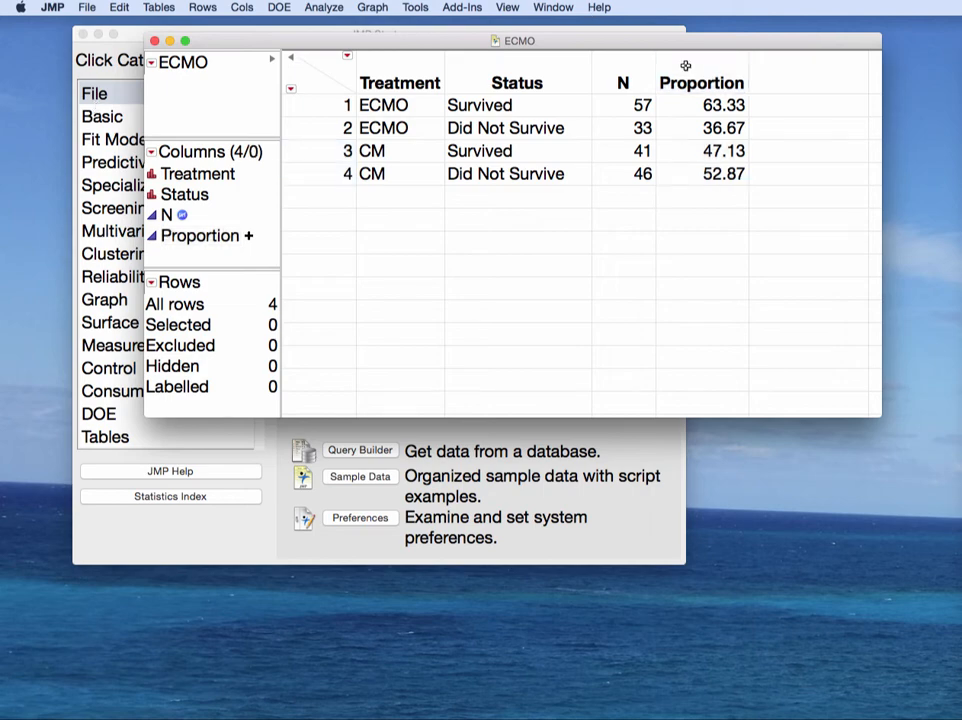
left_click(375, 8)
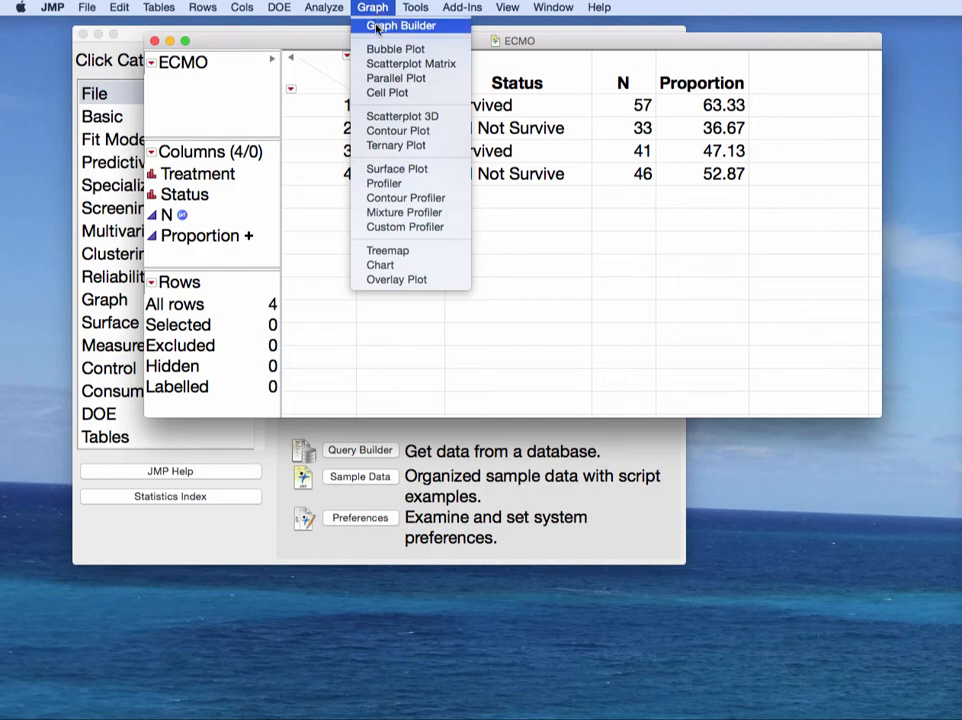
Step: Build a Graph Builder chart with Status on Y and Treatment on X as histograms, then finish it
left_click(376, 26)
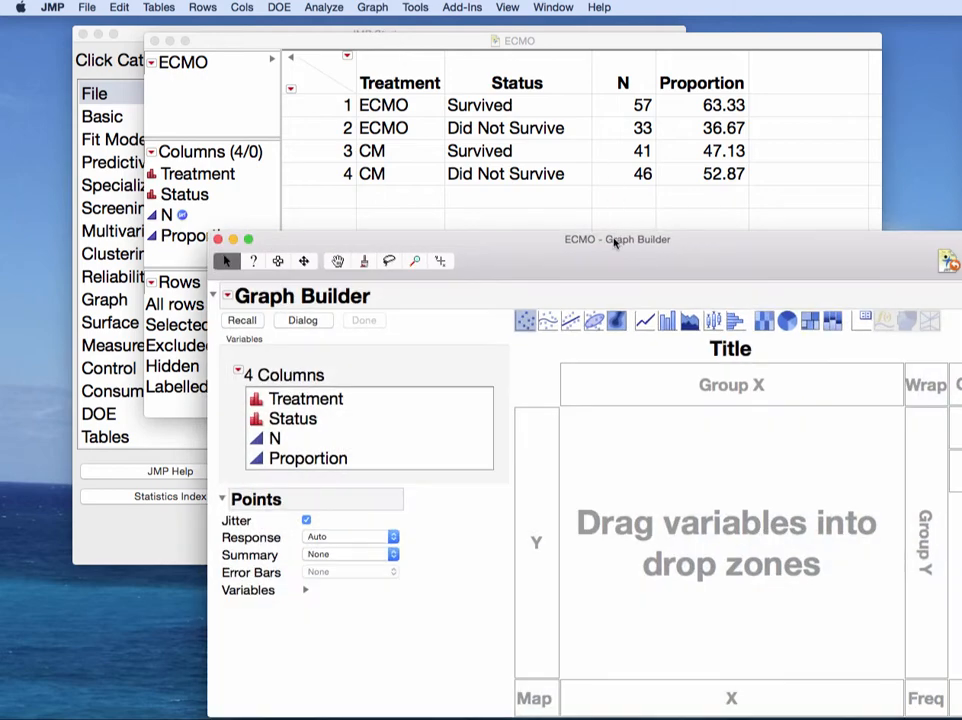
left_click_drag(617, 243, 470, 224)
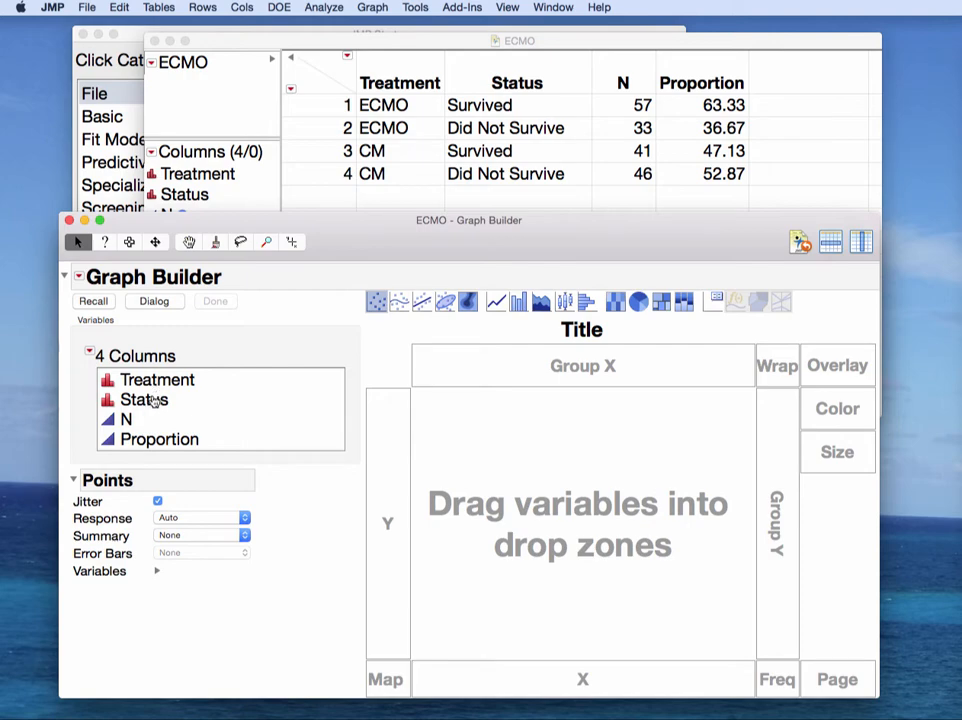
left_click(153, 399)
left_click_drag(153, 400, 350, 427)
left_click_drag(172, 387, 586, 678)
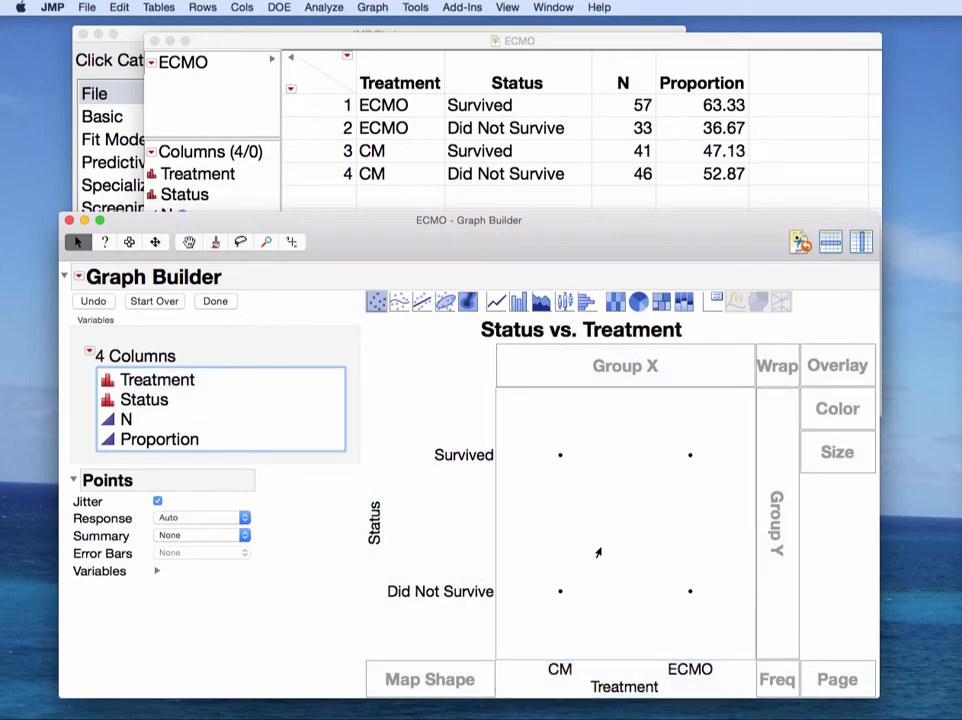
right_click(598, 552)
mouse_move(605, 553)
mouse_move(743, 553)
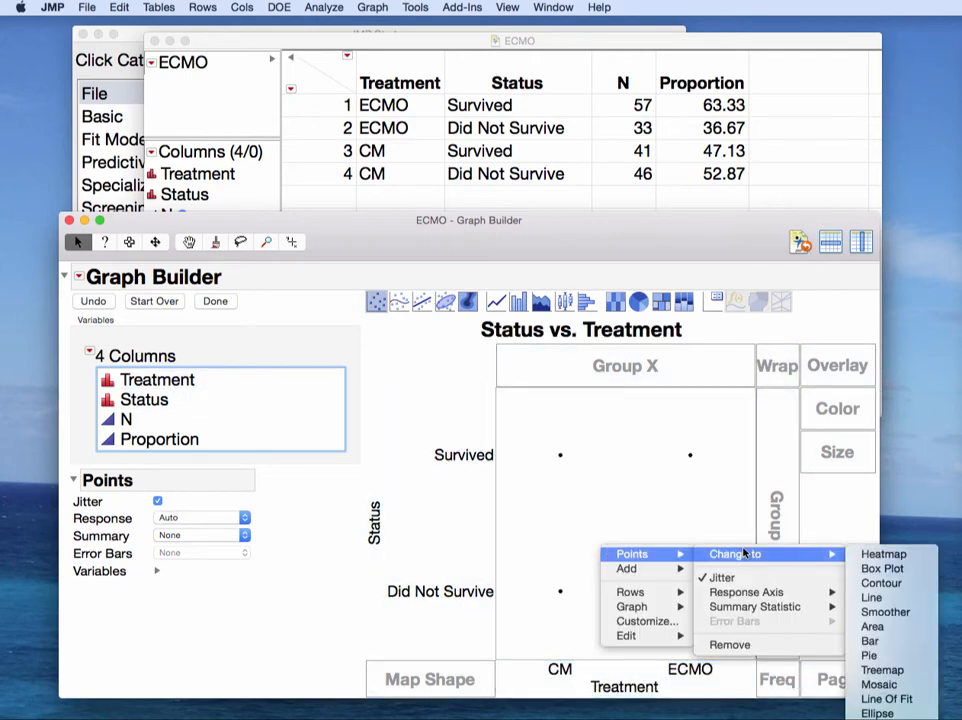
left_click(885, 713)
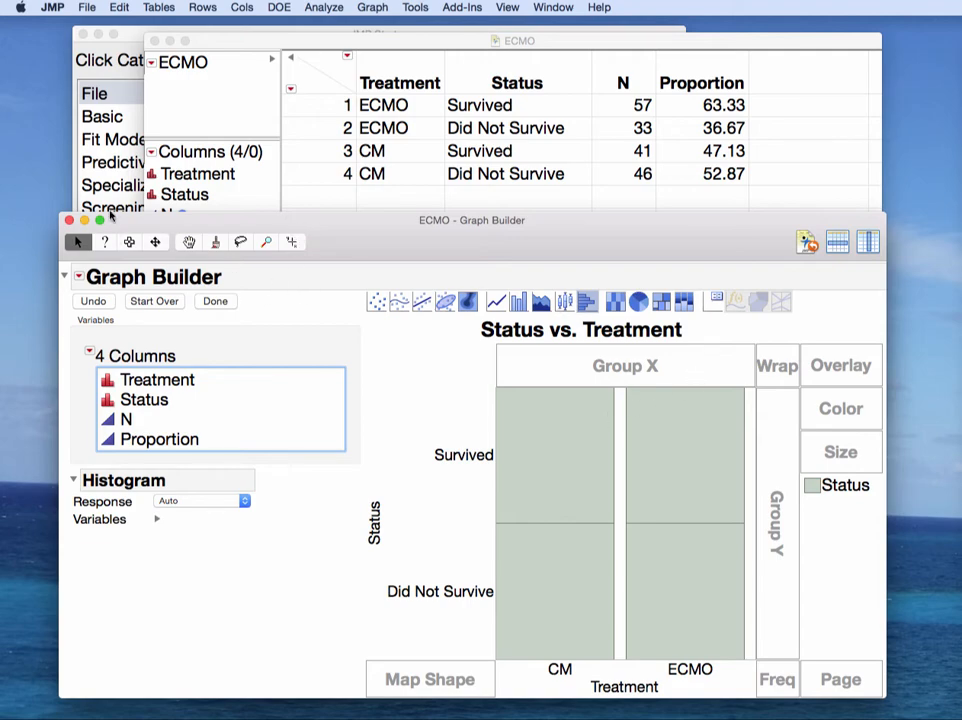
left_click(225, 303)
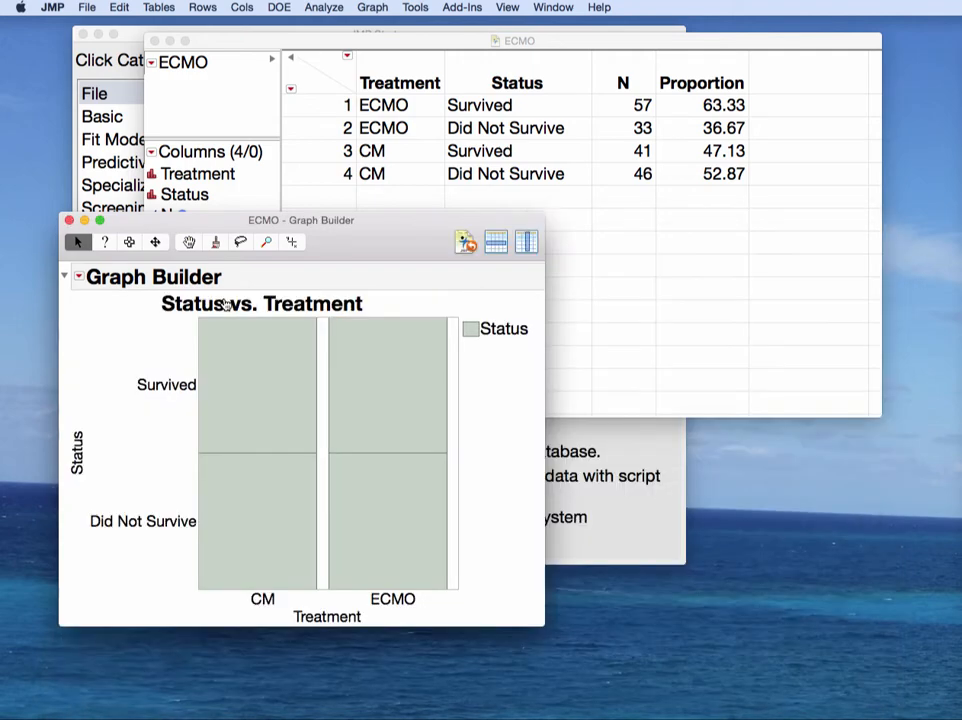
Step: Close the graph and exclude the Did Not Survive rows 2 and 4 from analysis
left_click(70, 220)
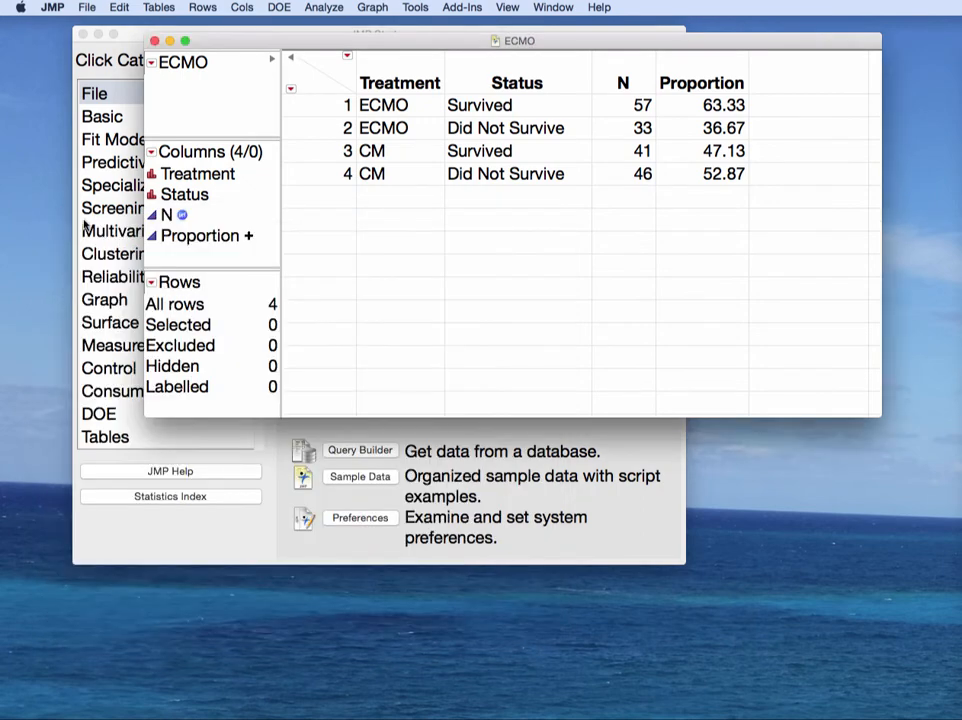
left_click(308, 147)
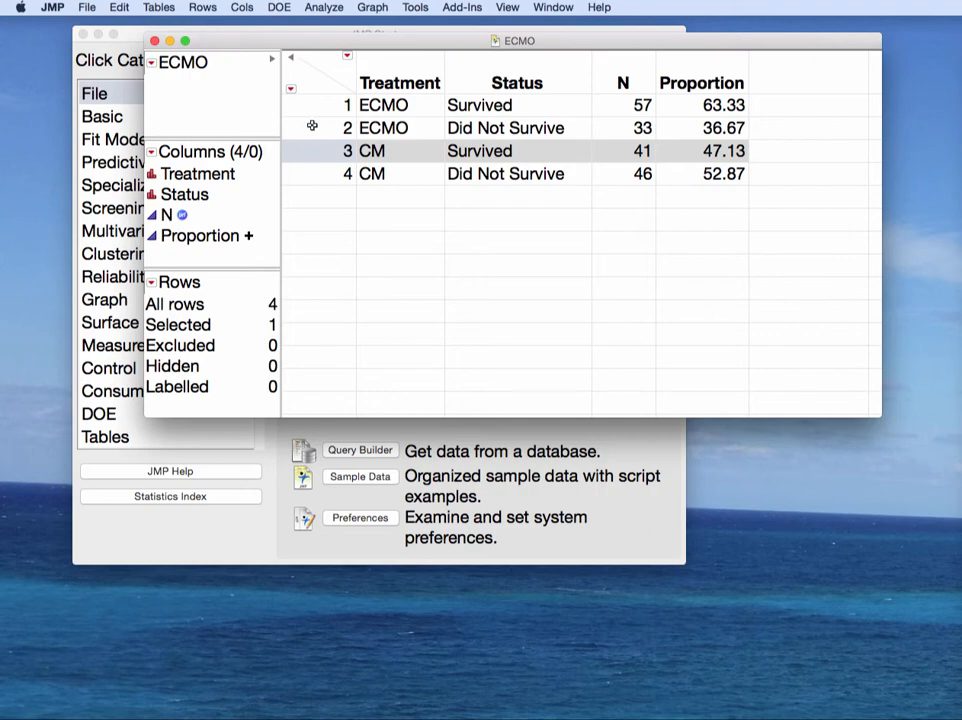
left_click(312, 126)
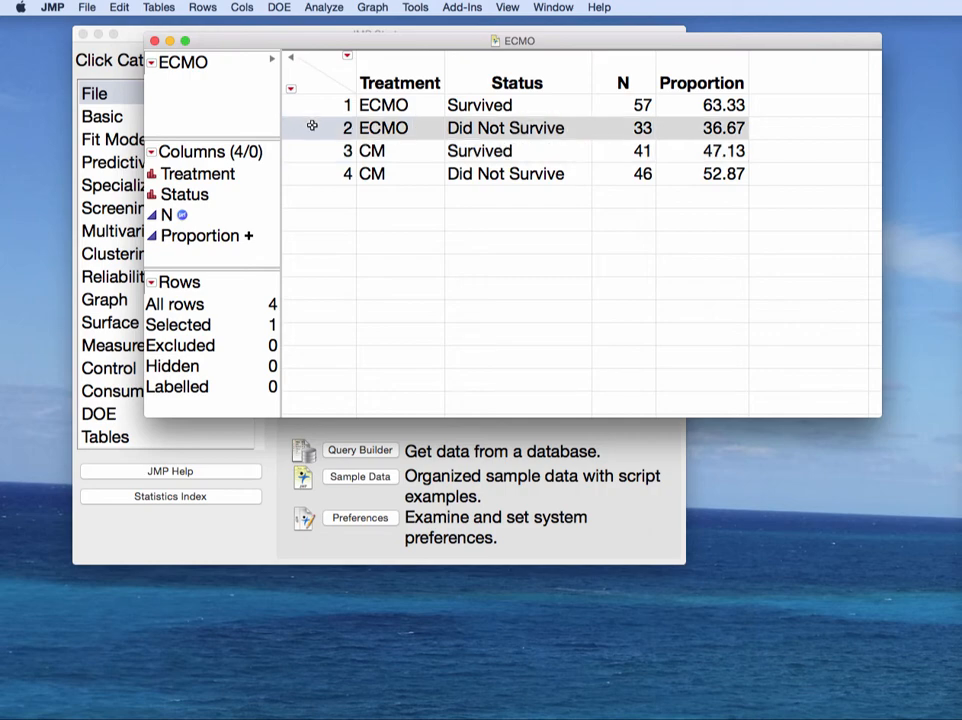
left_click(324, 175, "super")
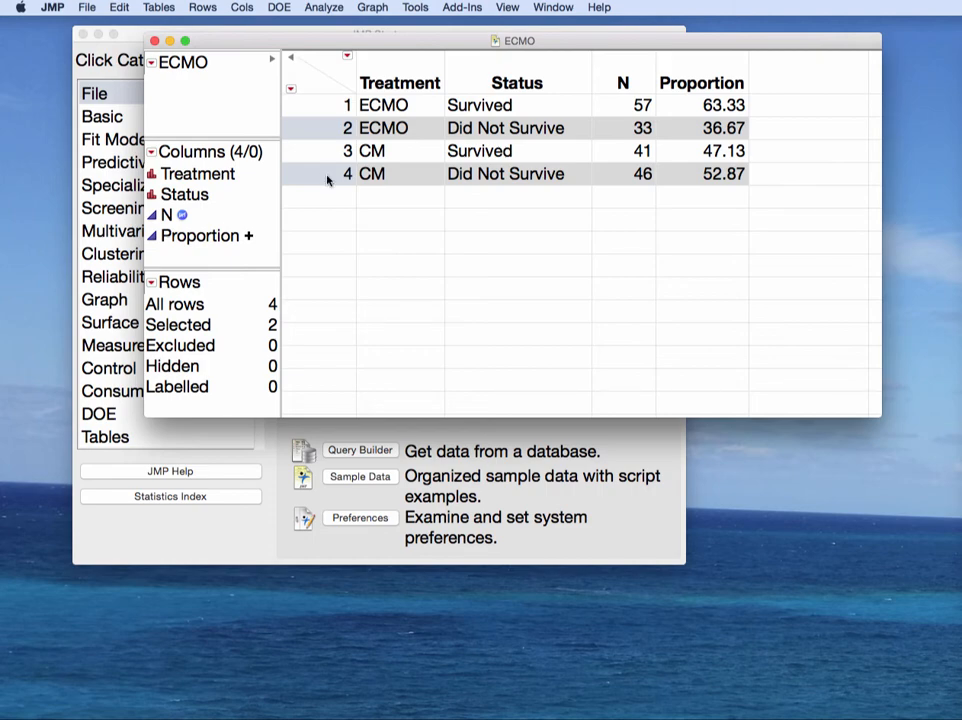
left_click(203, 7)
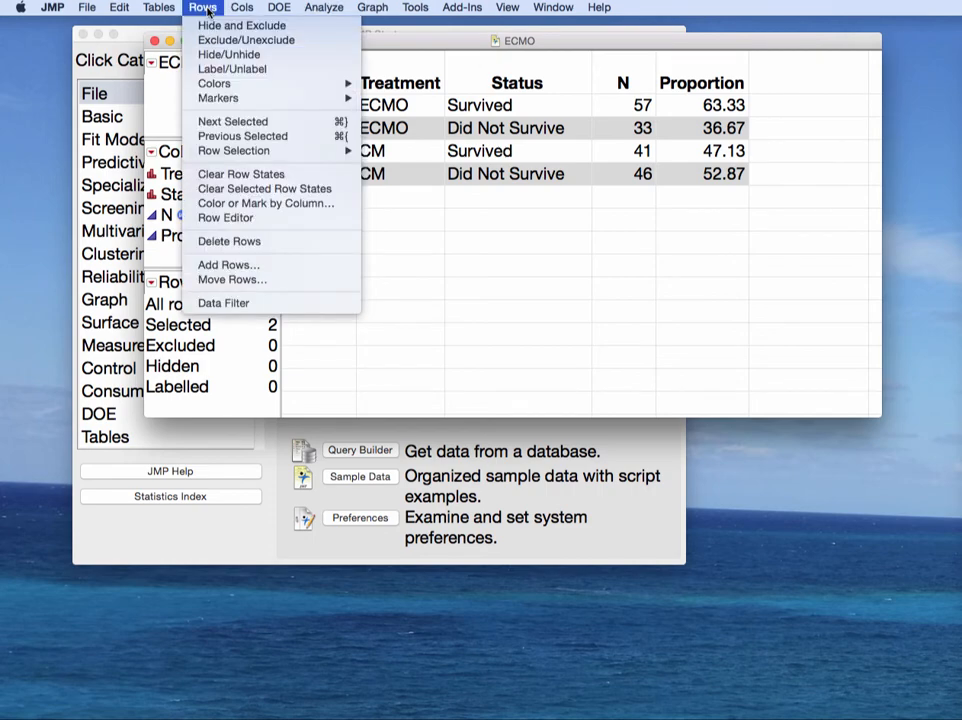
left_click(224, 41)
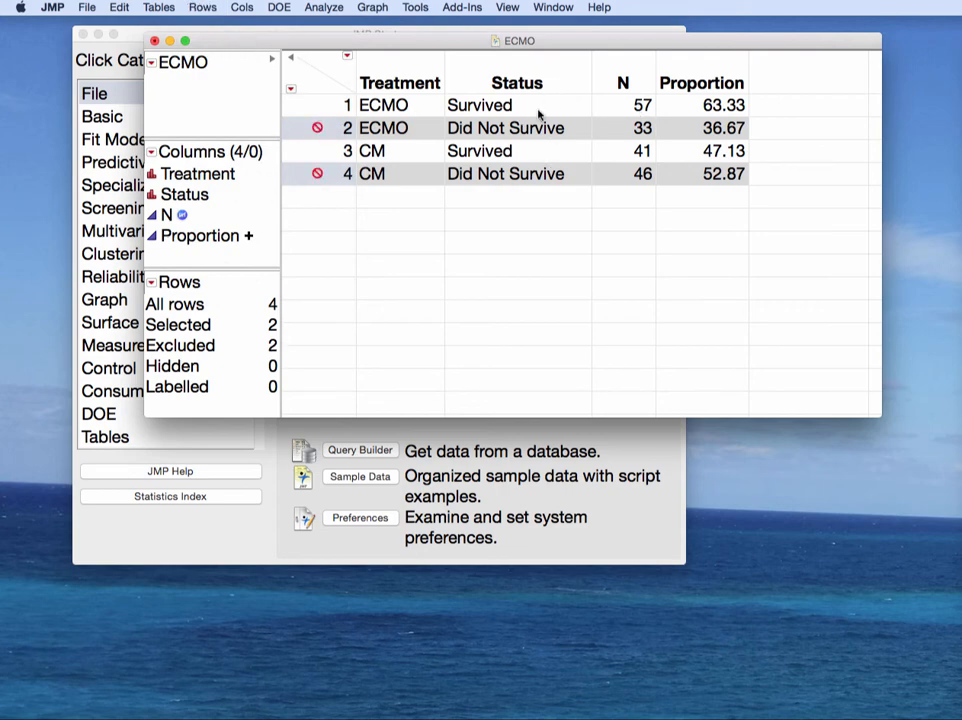
left_click(372, 7)
Step: In Graph Builder, plot Proportion on X against Treatment on Y and highlight the CM and ECMO points
left_click(374, 26)
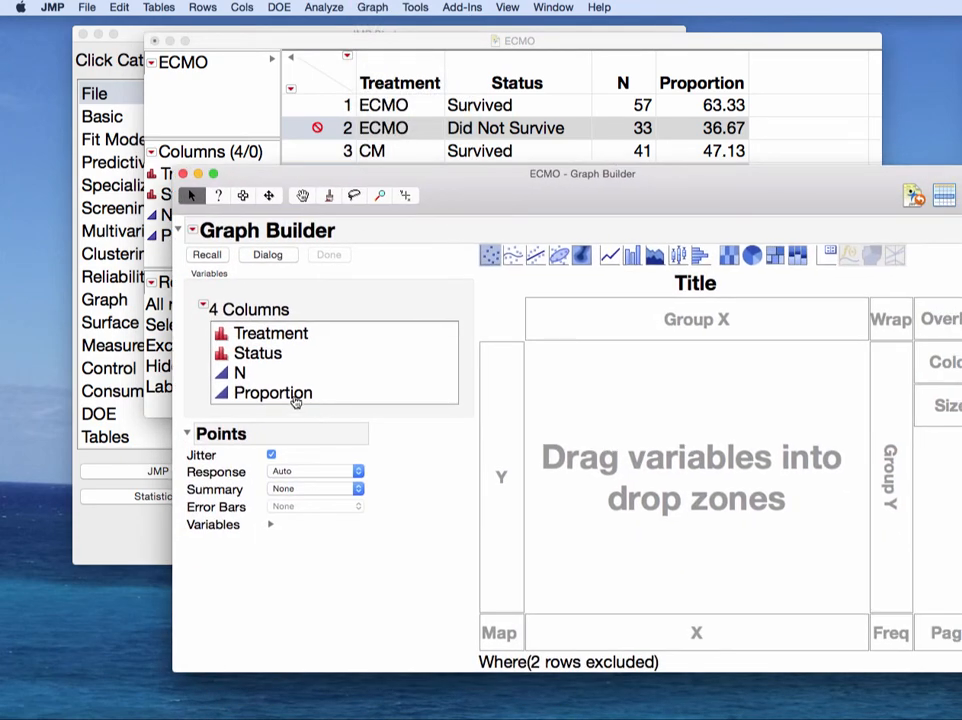
left_click_drag(296, 400, 694, 633)
left_click(285, 337)
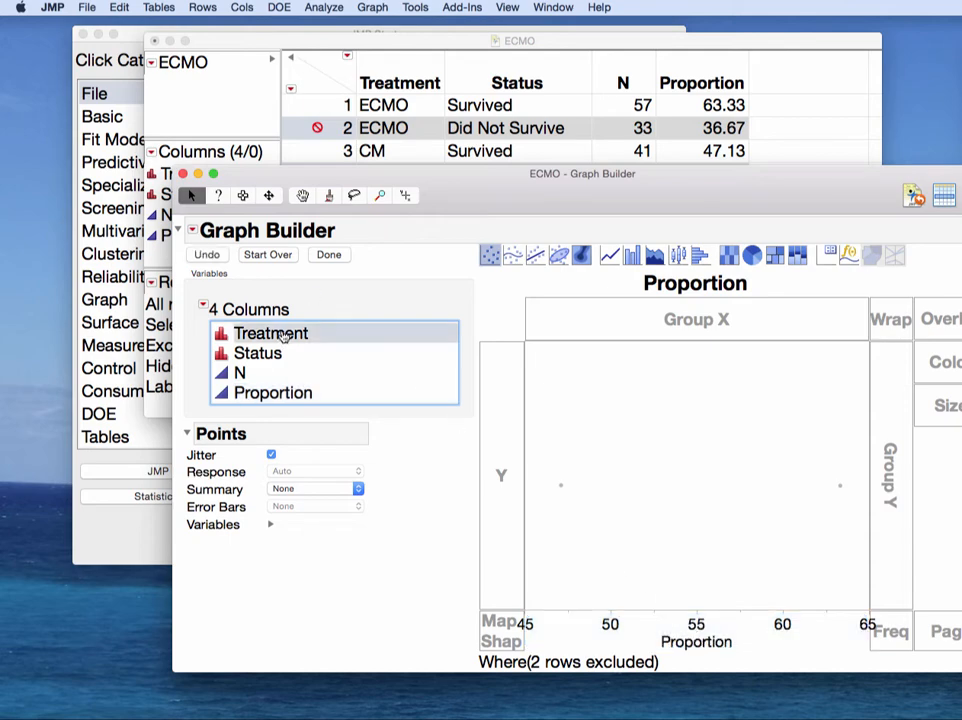
left_click_drag(285, 337, 490, 390)
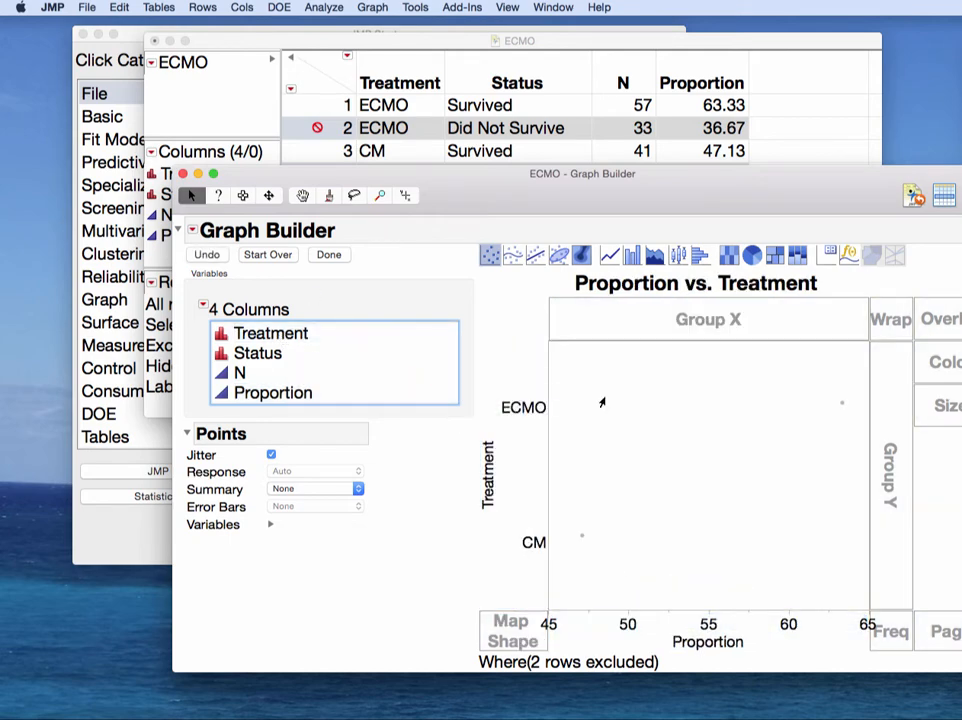
left_click(581, 538)
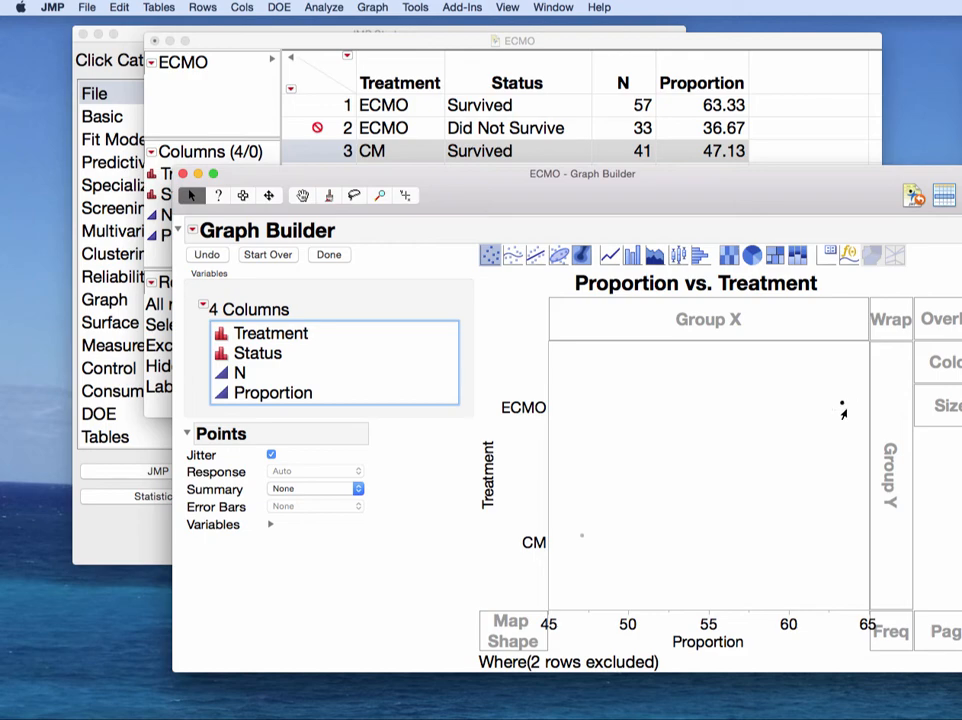
left_click(842, 404)
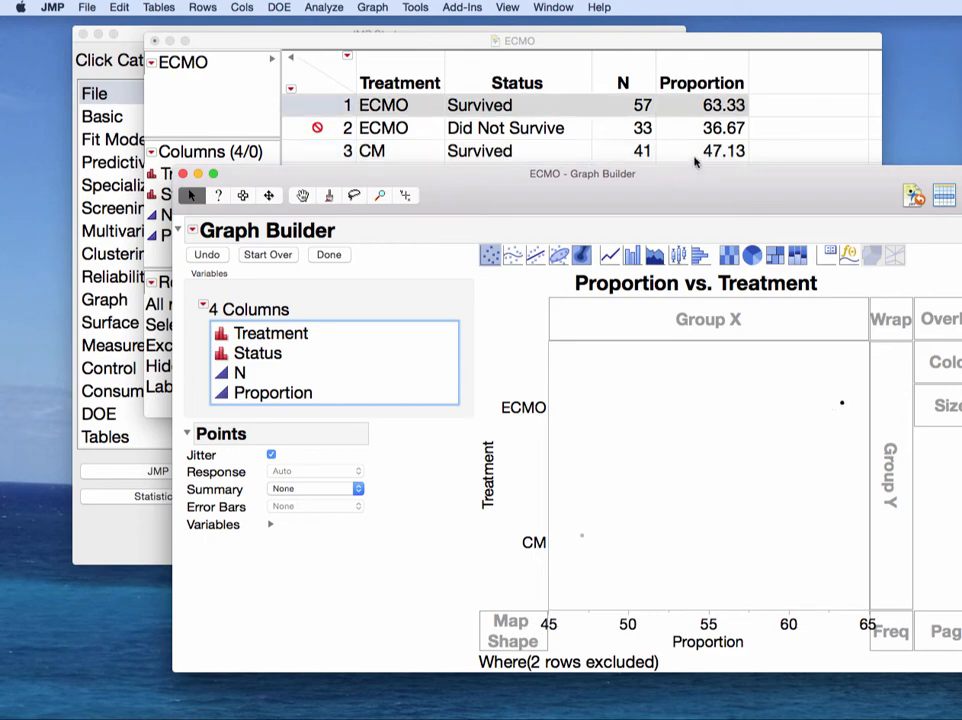
left_click_drag(730, 200, 621, 162)
Step: Change the points to bars labelled by value (63.3 ECMO, 47.1 CM) and enlarge the graph
right_click(576, 346)
mouse_move(608, 348)
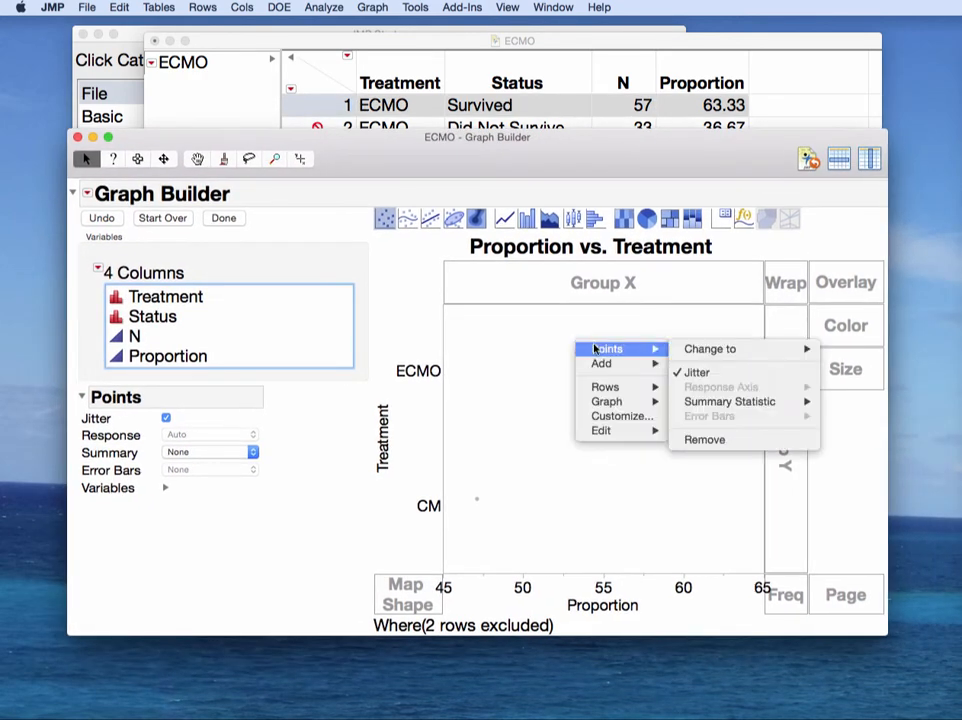
mouse_move(760, 350)
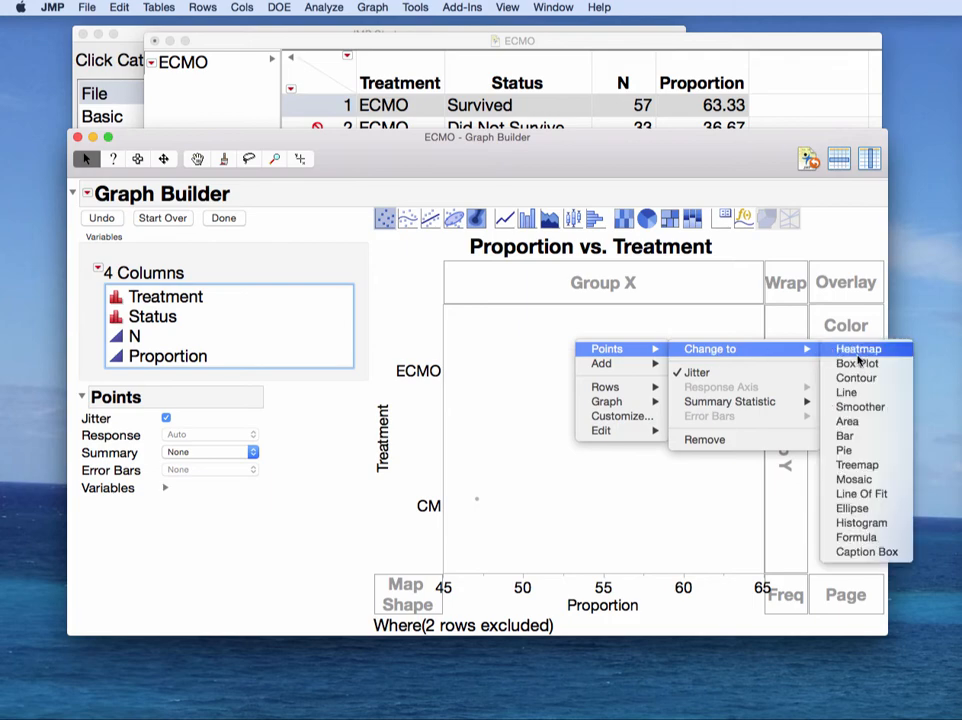
left_click(846, 436)
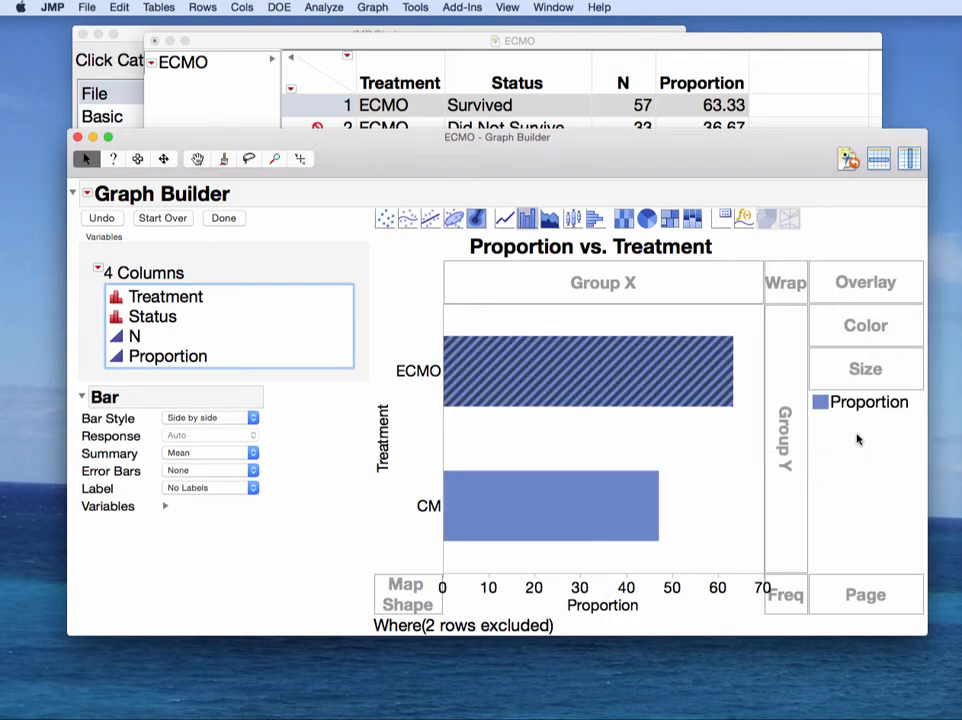
left_click(725, 450)
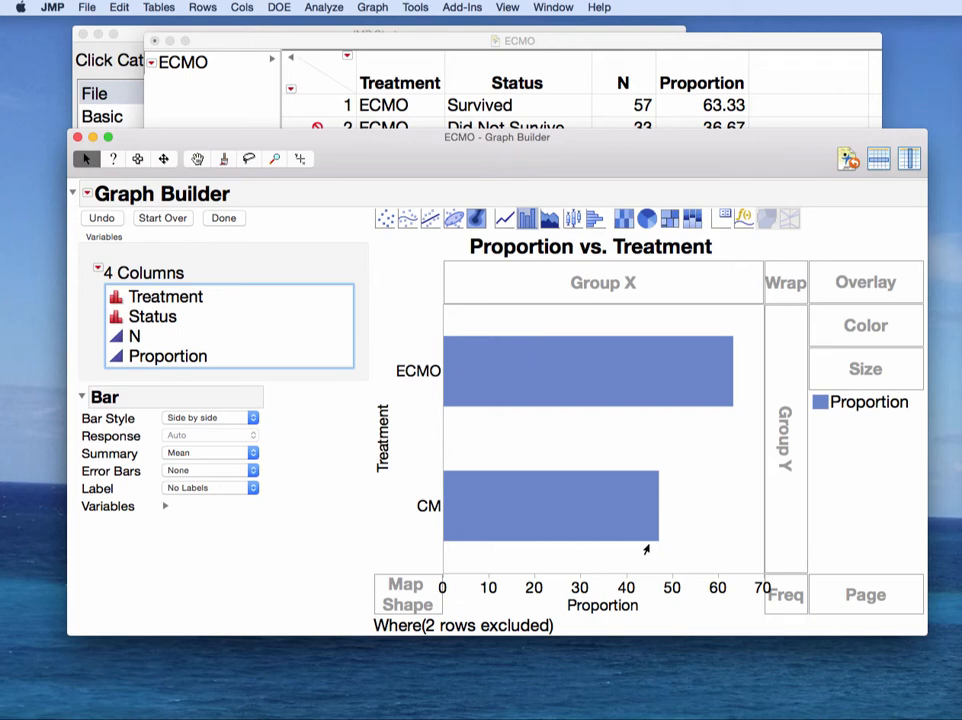
left_click(252, 488)
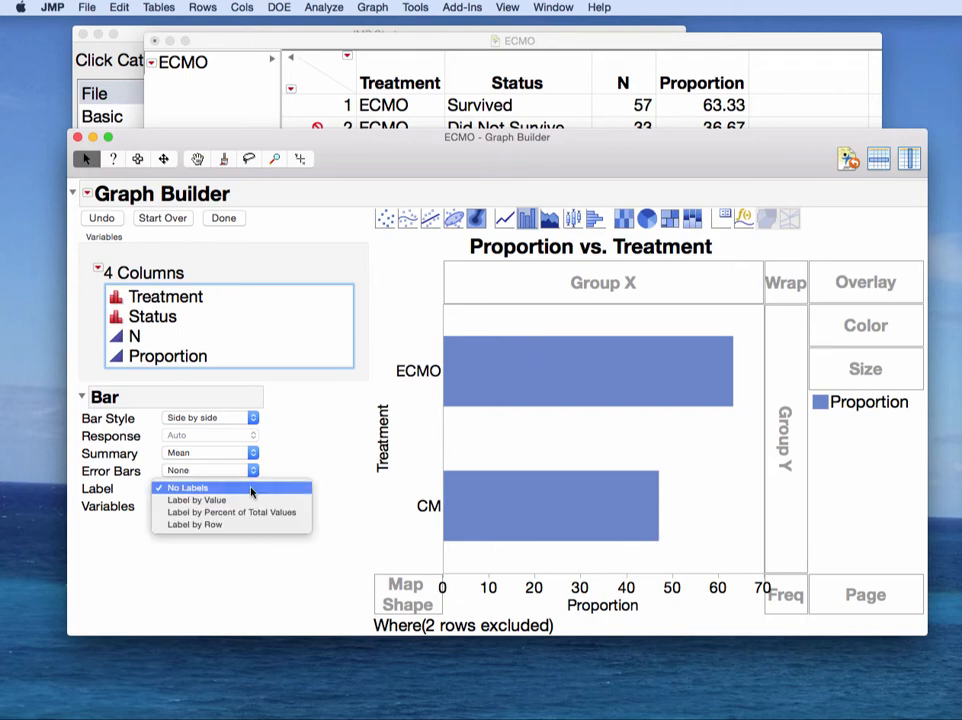
left_click(240, 500)
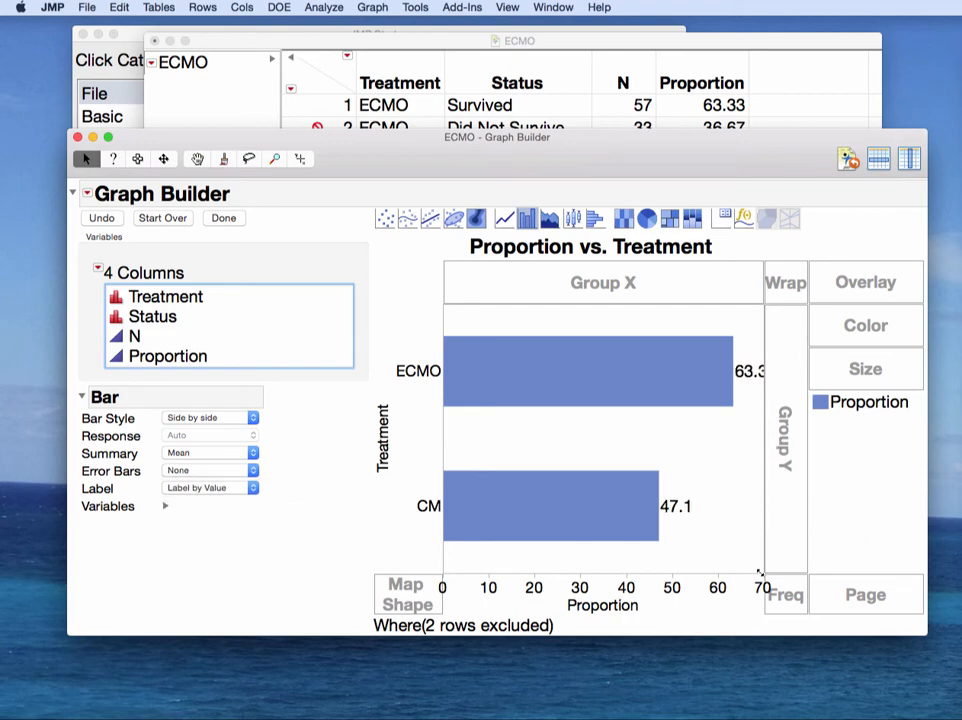
left_click_drag(760, 573, 876, 640)
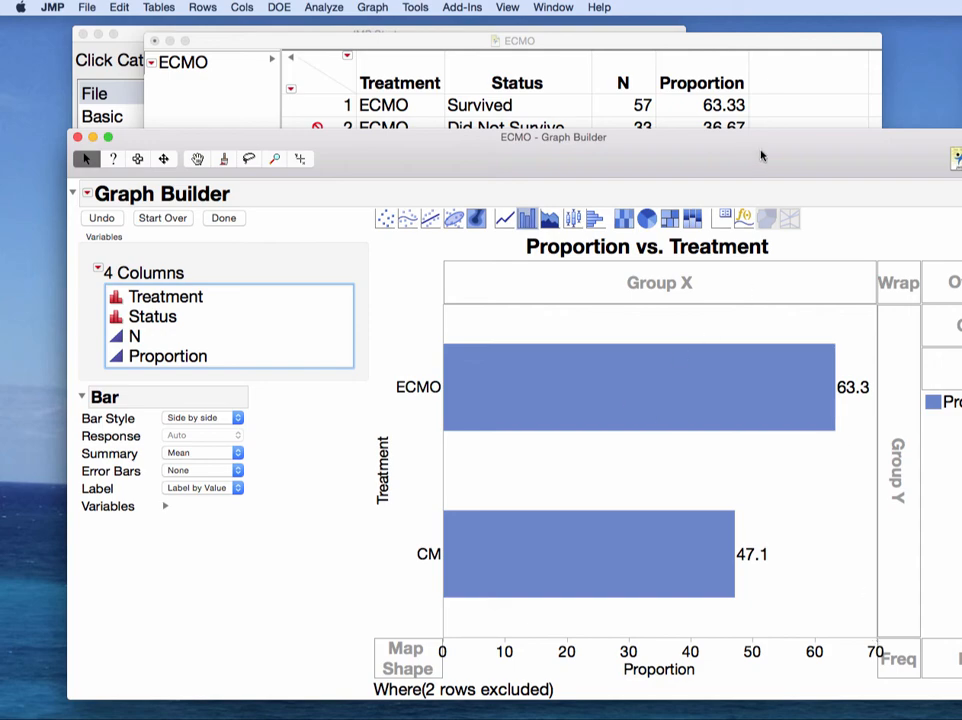
left_click_drag(761, 156, 695, 65)
Step: Click Done for a chart-only Proportion vs. Treatment report, then select it with the Selection tool
left_click(117, 126)
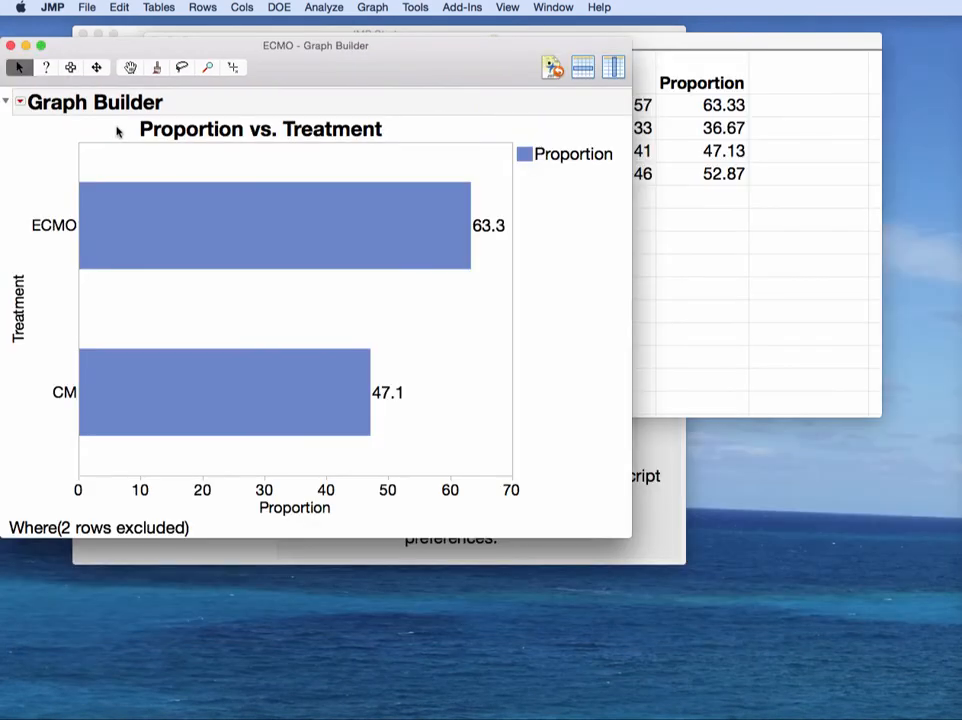
left_click_drag(292, 80, 446, 67)
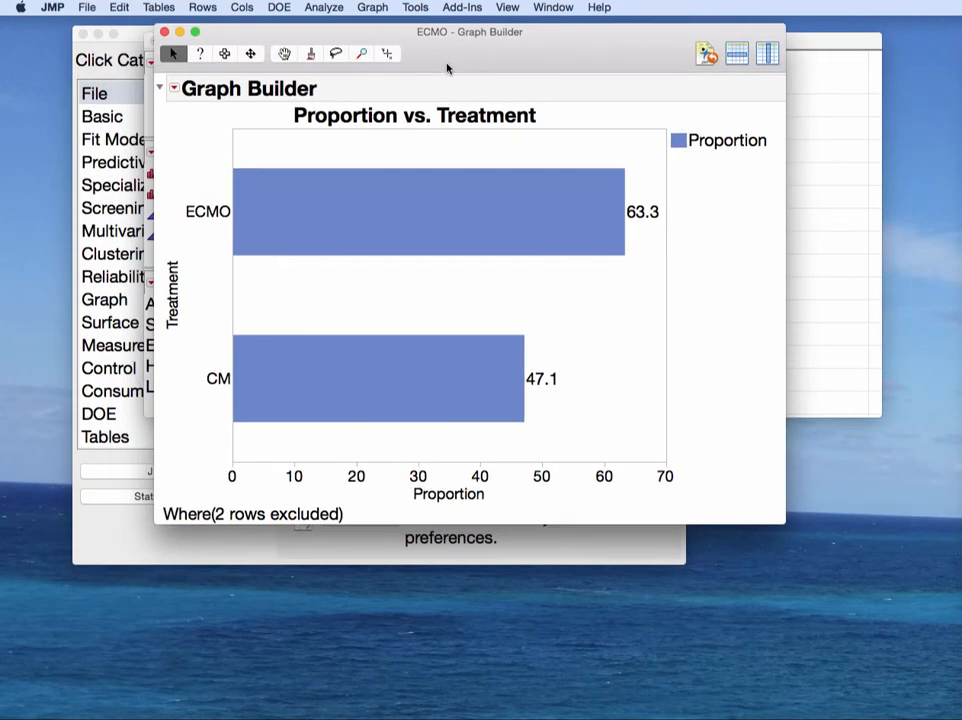
left_click(224, 56)
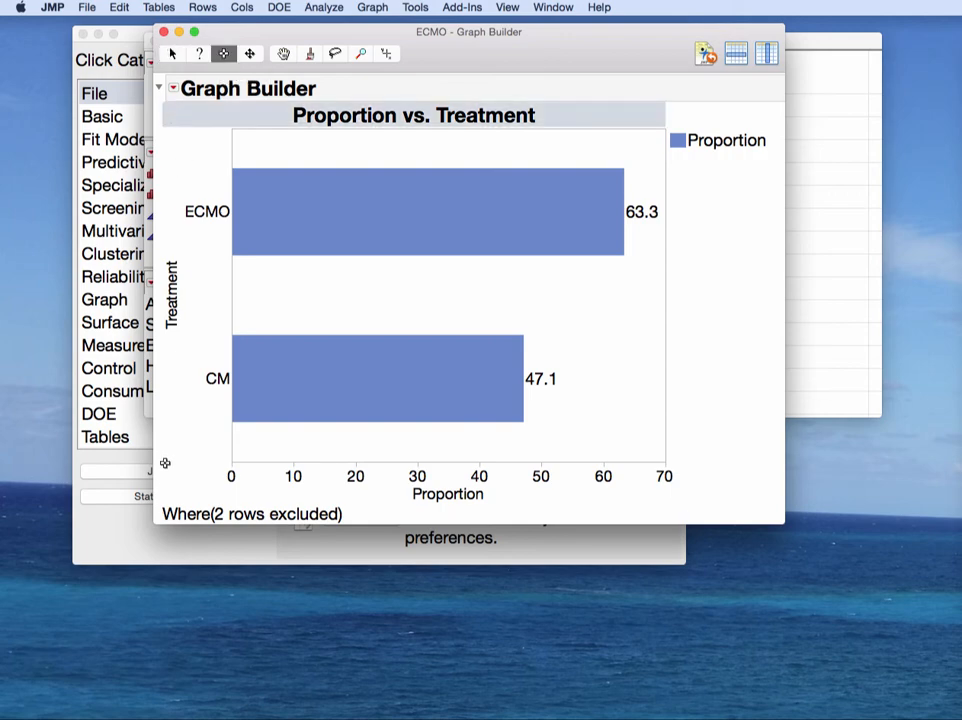
left_click(169, 495)
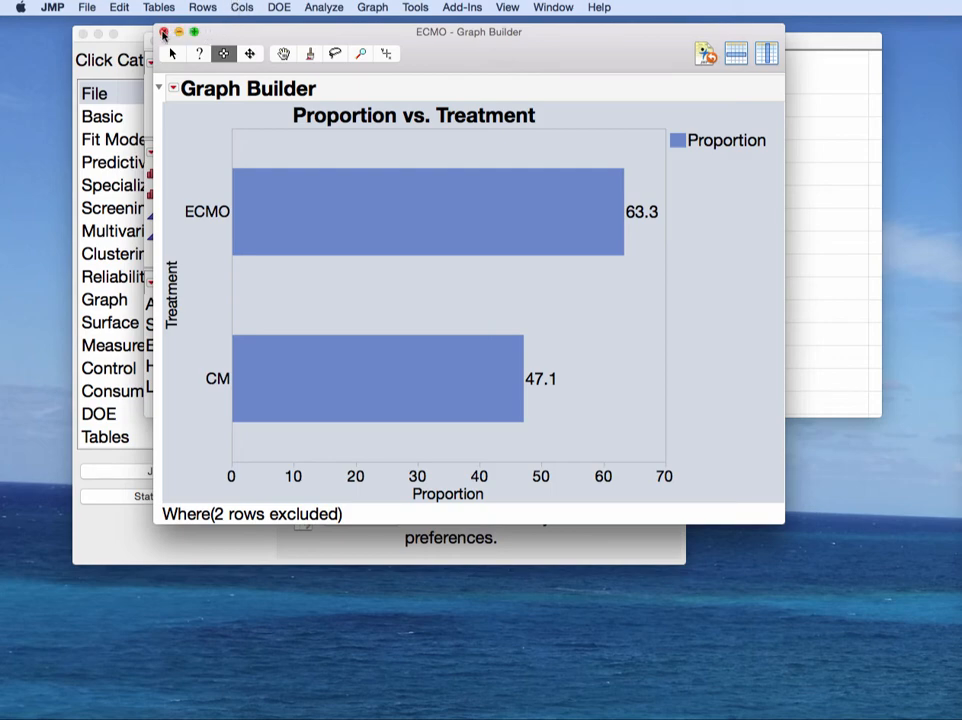
Step: Close the graph and unexclude the ECMO and CM Did Not Survive rows, then deselect them
left_click(163, 33)
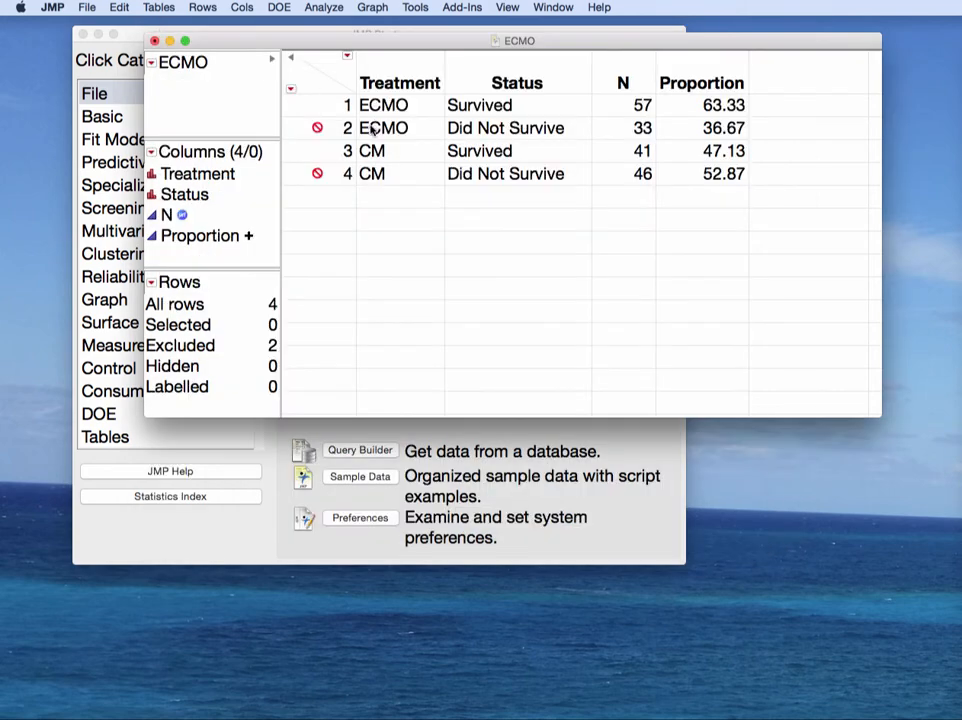
left_click(320, 128)
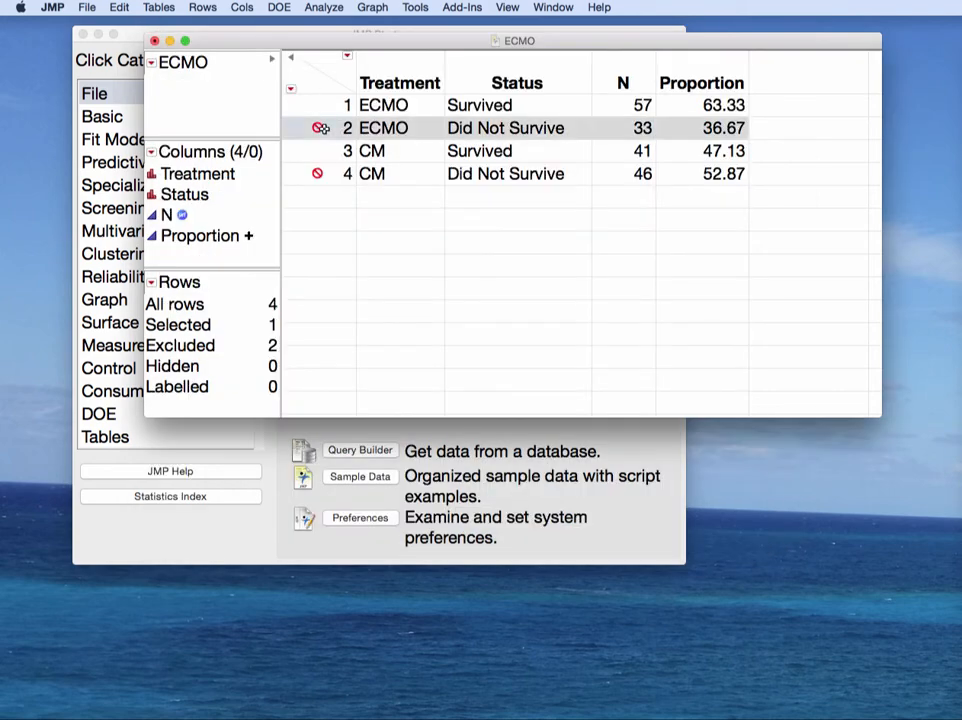
left_click(315, 172, "super")
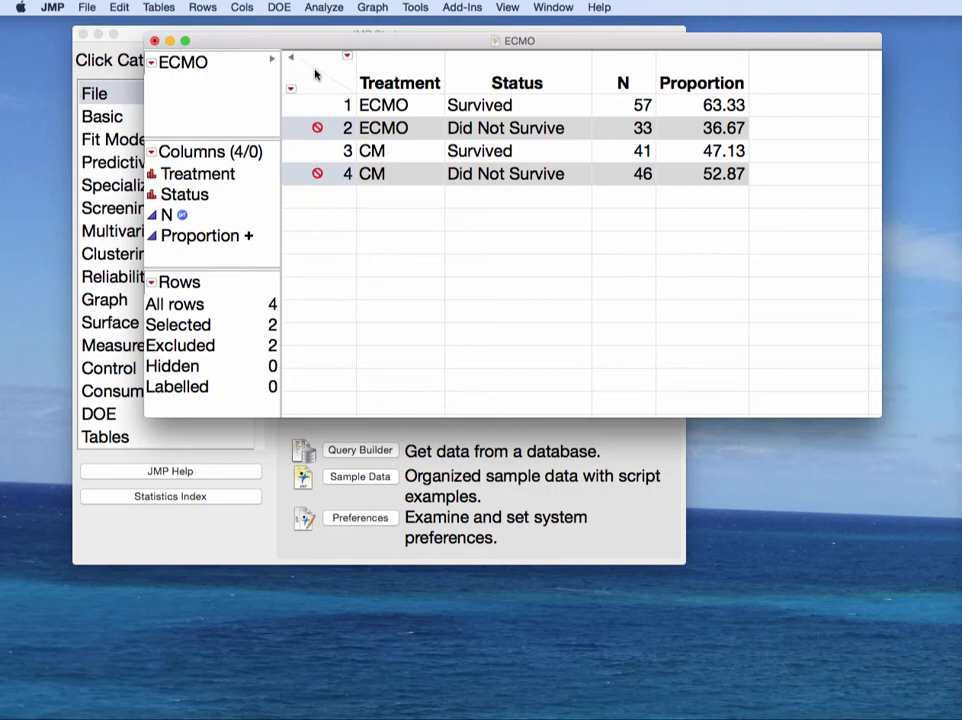
left_click(203, 8)
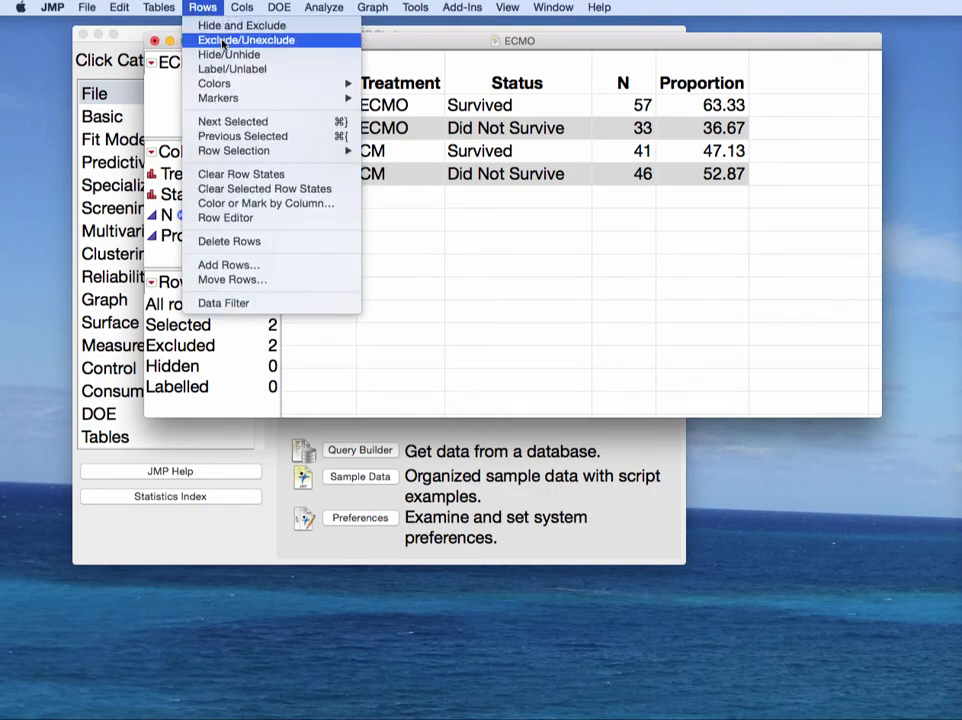
left_click(303, 44)
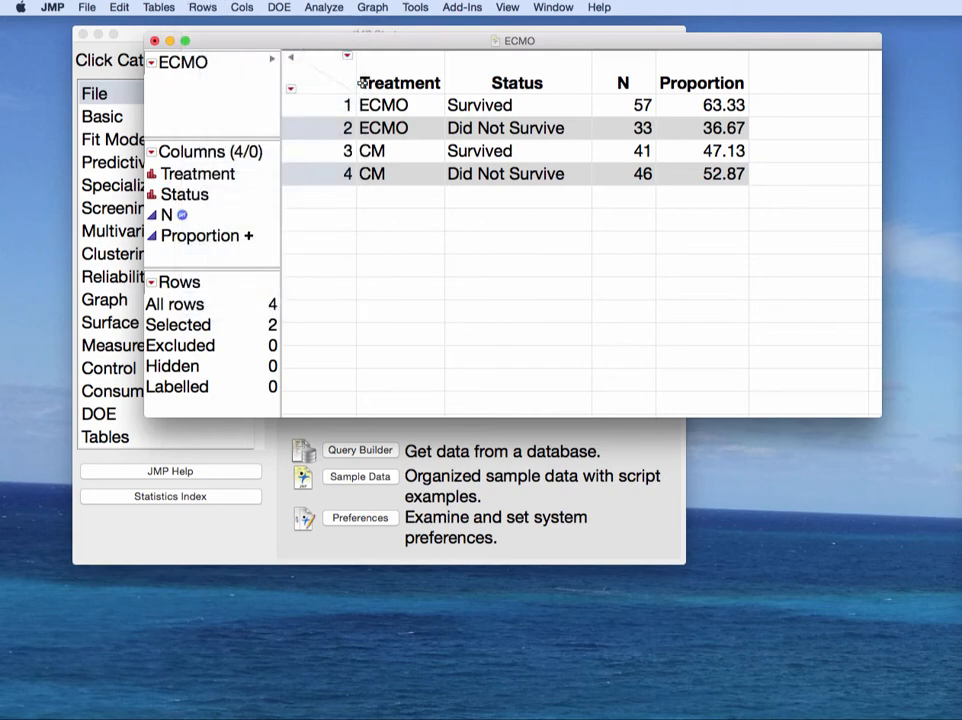
left_click(507, 176)
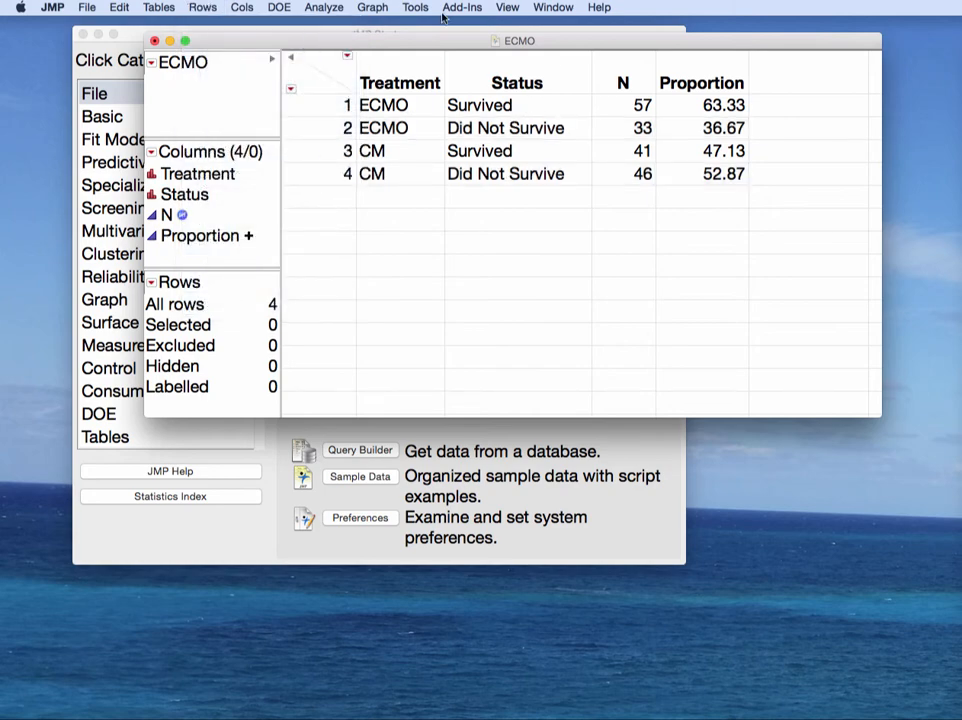
Step: Launch Analyze > Fit Y by X and move its dialog into view
left_click(322, 7)
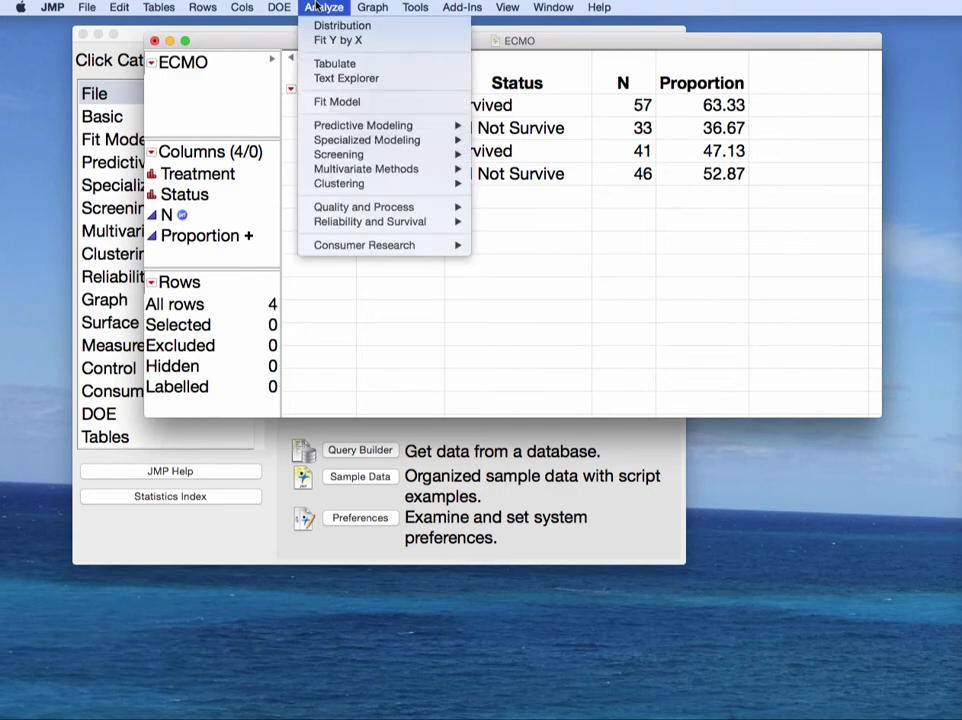
left_click(375, 45)
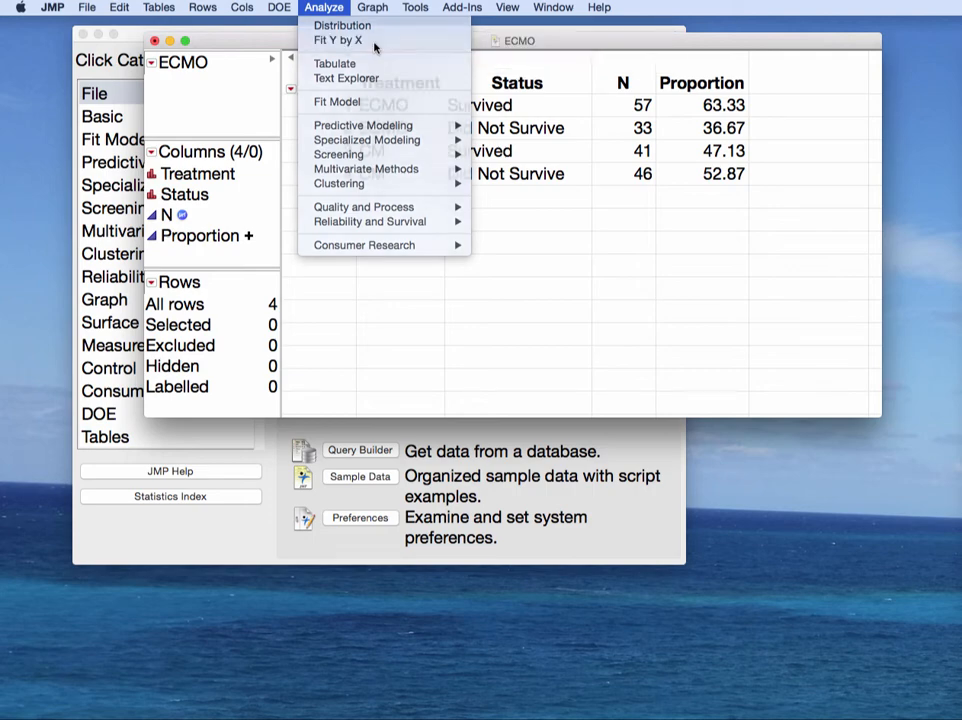
left_click_drag(816, 210, 333, 233)
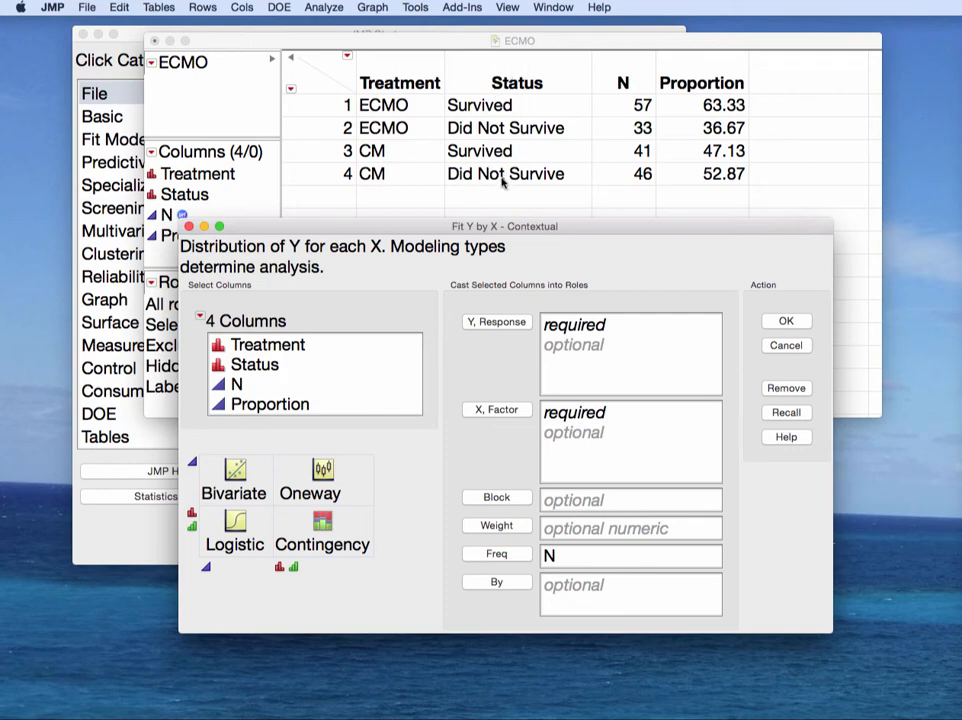
Step: Assign Status as Y response and Treatment as X factor, then run the contingency analysis
left_click(276, 366)
left_click(490, 323)
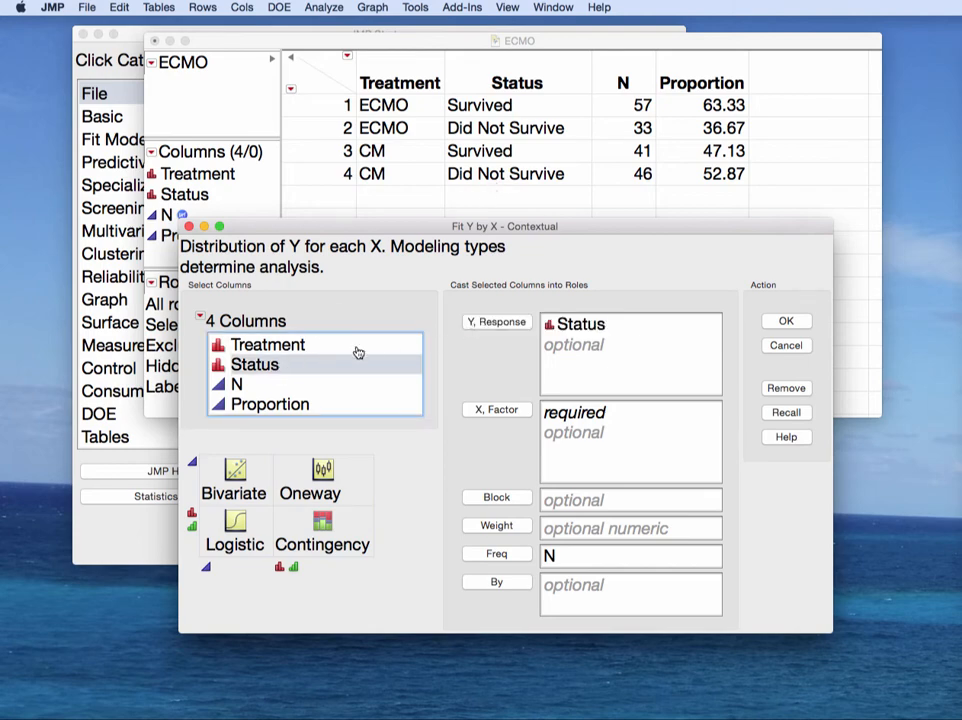
left_click(308, 345)
left_click(506, 411)
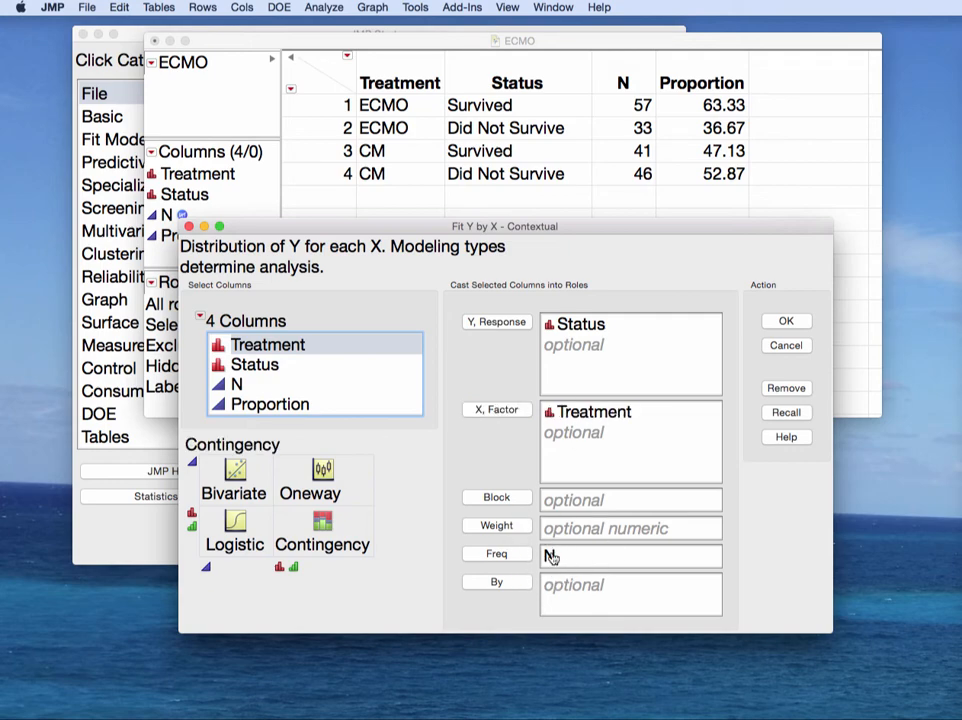
left_click(786, 321)
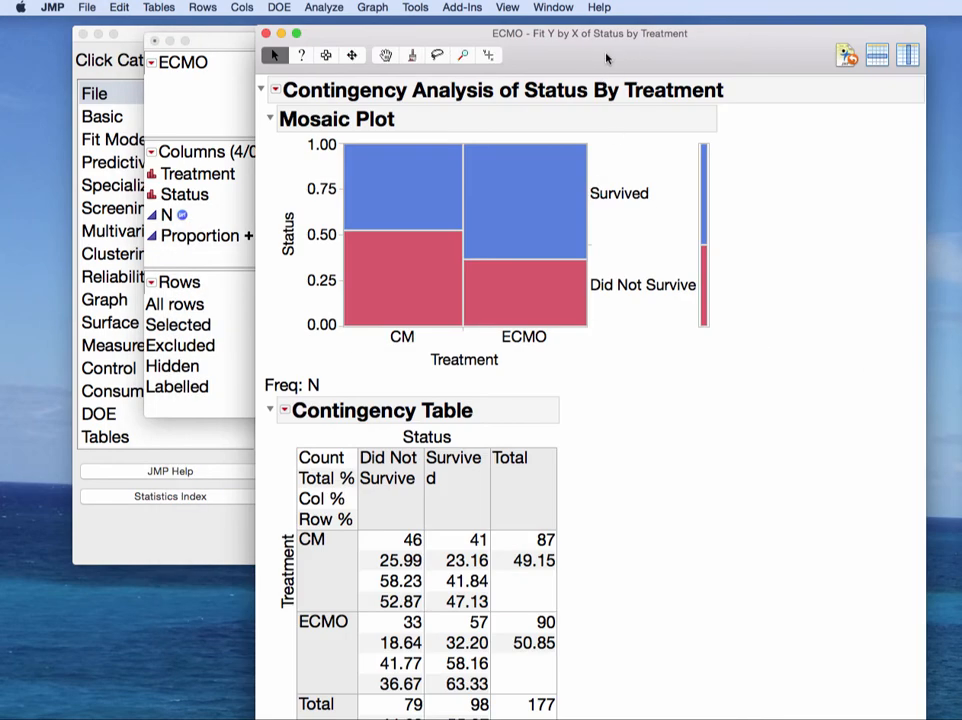
Step: Collapse the Mosaic Plot so the Pearson ChiSquare 4.702 and Fisher's tests show
left_click_drag(610, 29, 532, 20)
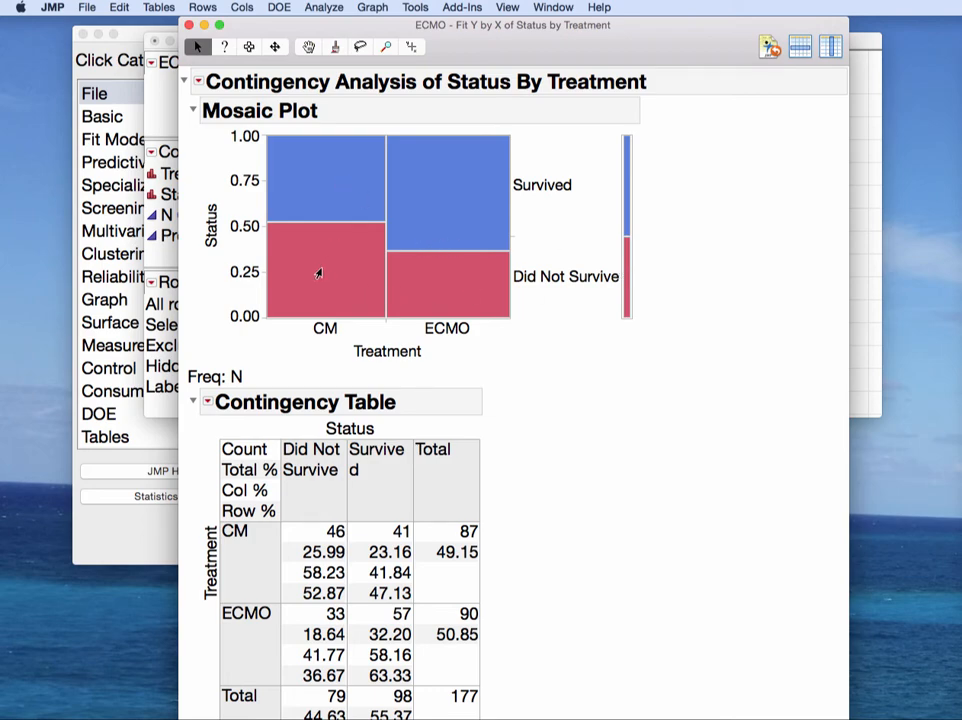
mouse_move(320, 271)
left_click(195, 112)
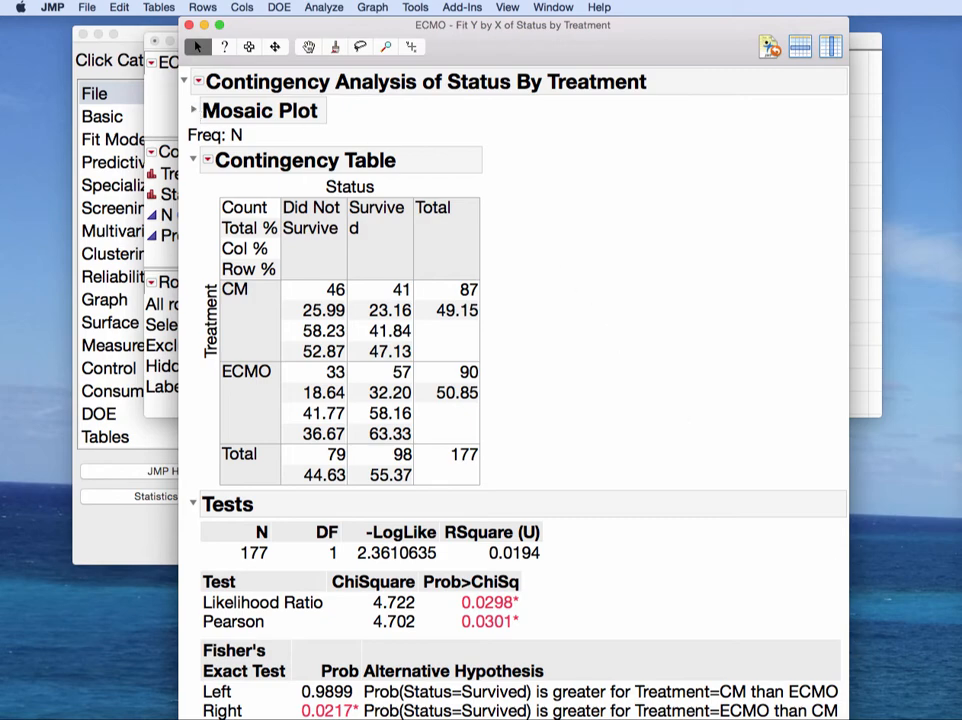
Step: Shrink the report and circle survived percentages 63.33 (ECMO), 47.13 (CM) and total 98 (55.37%)
left_click_drag(848, 717, 815, 663)
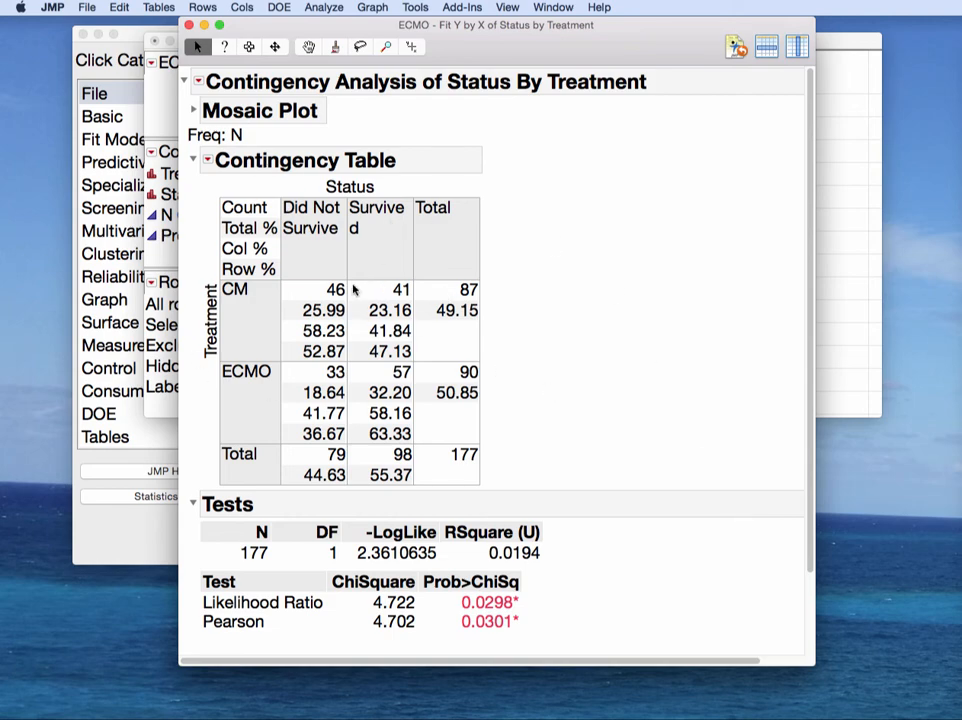
scroll(390, 213, "right", 1)
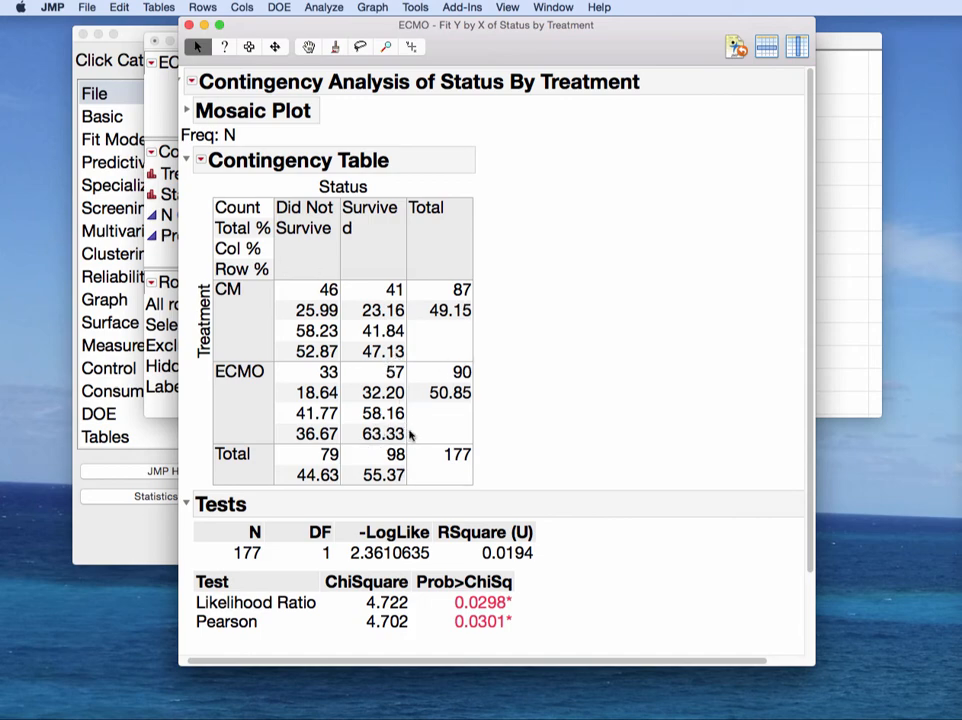
mouse_move(416, 416)
left_mouse_down()
mouse_move(438, 428)
mouse_move(423, 452)
mouse_move(409, 425)
left_mouse_up()
mouse_move(406, 344)
left_mouse_down()
mouse_move(375, 333)
mouse_move(414, 369)
mouse_move(380, 333)
left_mouse_up()
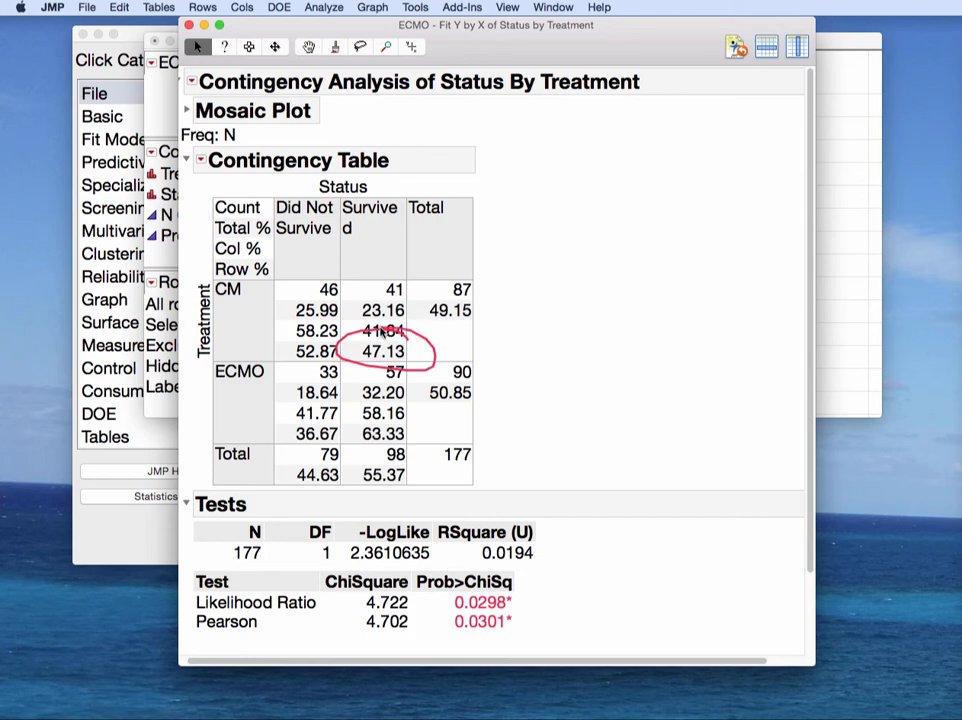
mouse_move(408, 459)
left_mouse_down()
mouse_move(346, 457)
mouse_move(385, 510)
mouse_move(418, 478)
mouse_move(408, 462)
left_mouse_up()
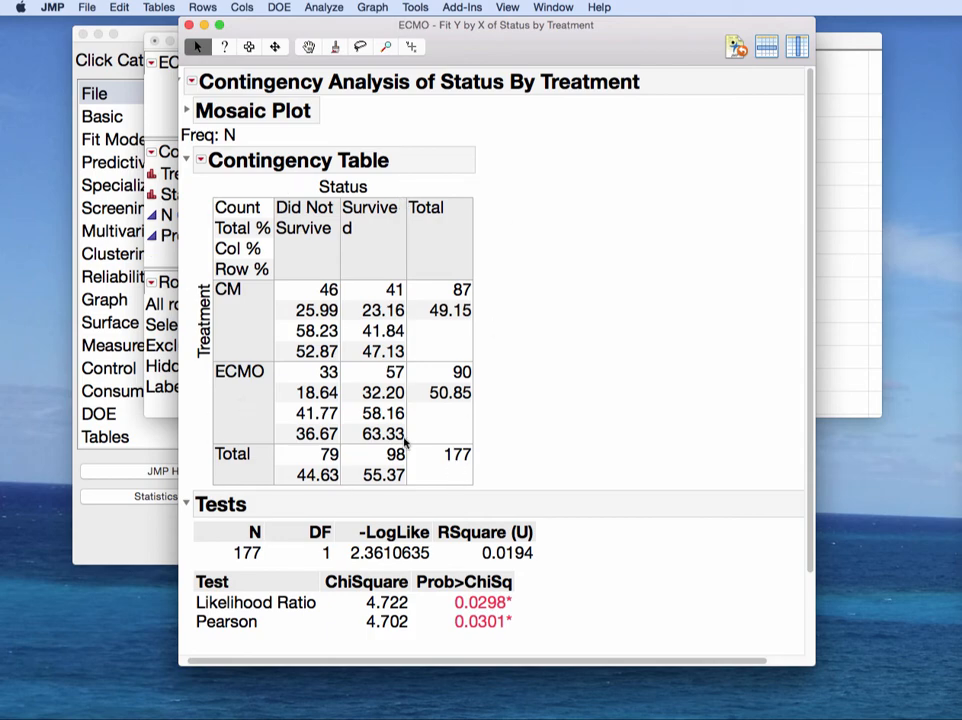
left_click(202, 162)
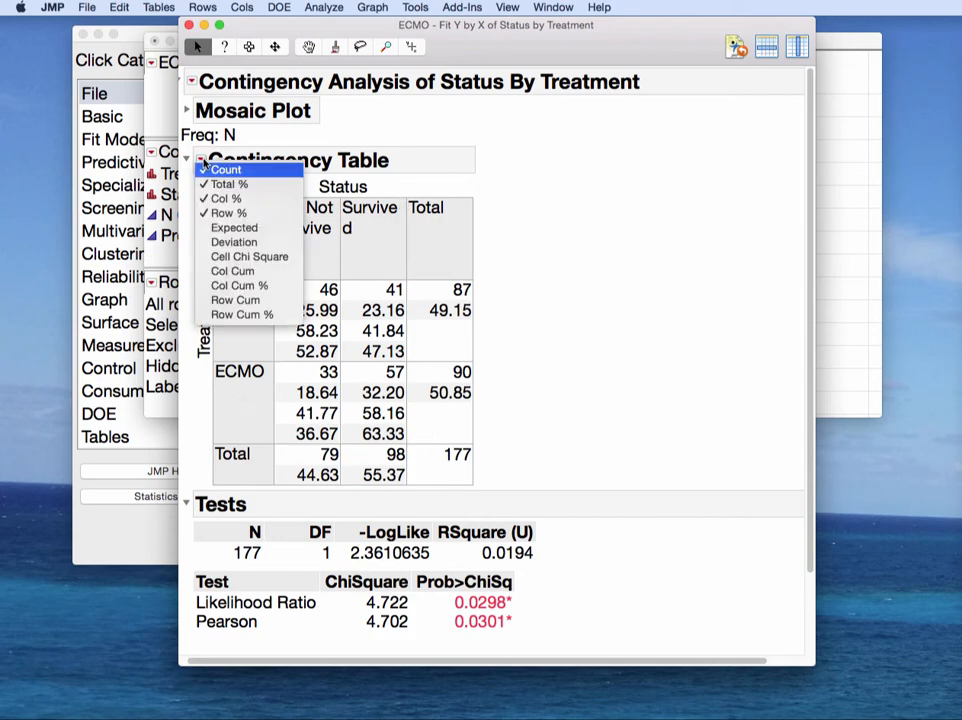
Step: Add Expected counts to the contingency table and circle values 48.1695, 38.8305 and 40.1695
left_click(277, 231)
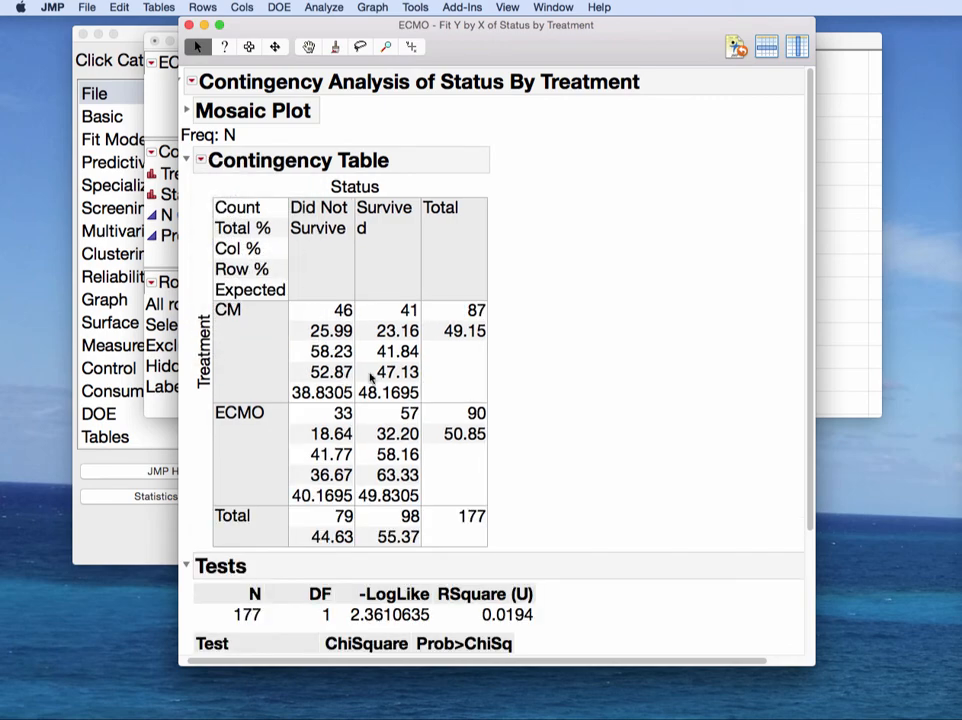
mouse_move(425, 380)
left_mouse_down()
mouse_move(262, 387)
mouse_move(407, 417)
mouse_move(418, 394)
left_mouse_up()
mouse_move(421, 490)
left_mouse_down()
mouse_move(275, 492)
mouse_move(354, 515)
mouse_move(427, 498)
left_mouse_up()
mouse_move(428, 372)
left_mouse_down()
mouse_move(428, 404)
mouse_move(421, 384)
left_mouse_up()
mouse_move(345, 375)
left_mouse_down()
mouse_move(311, 408)
mouse_move(348, 374)
left_mouse_up()
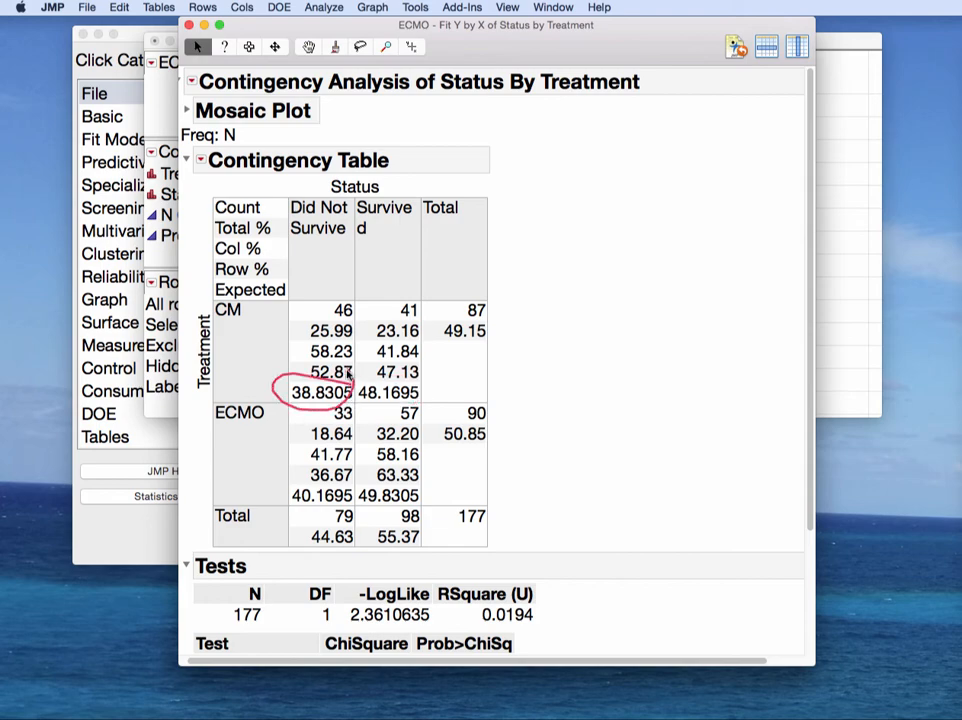
mouse_move(347, 491)
left_mouse_down()
mouse_move(316, 515)
mouse_move(358, 492)
mouse_move(415, 488)
mouse_move(372, 508)
mouse_move(396, 484)
left_mouse_up()
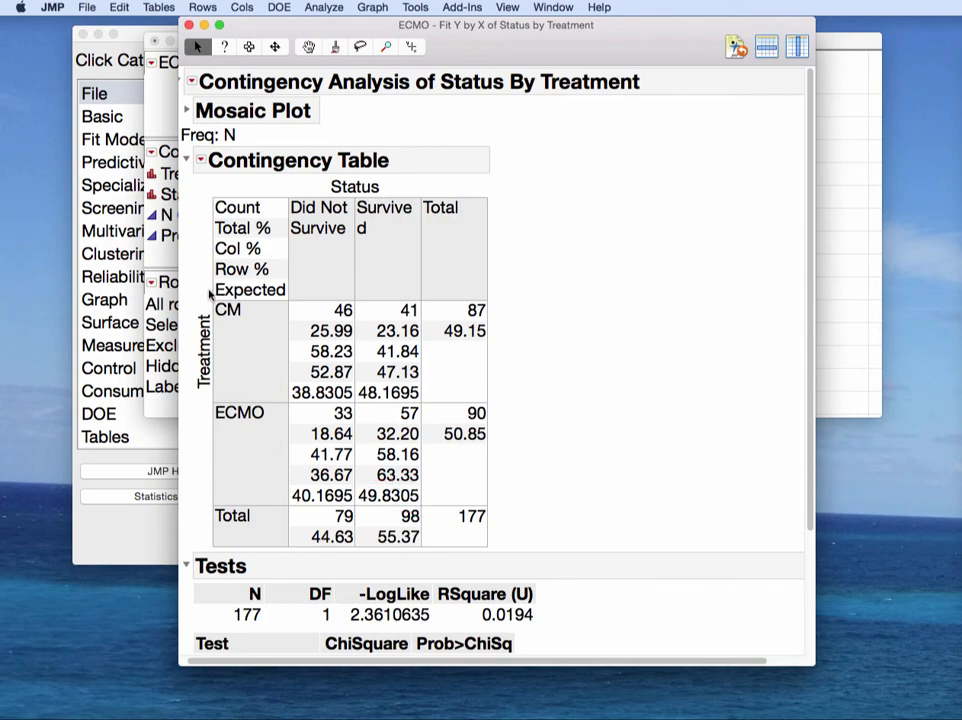
Step: Turn off Expected, Total % and Col % in the contingency table options
left_click(204, 162)
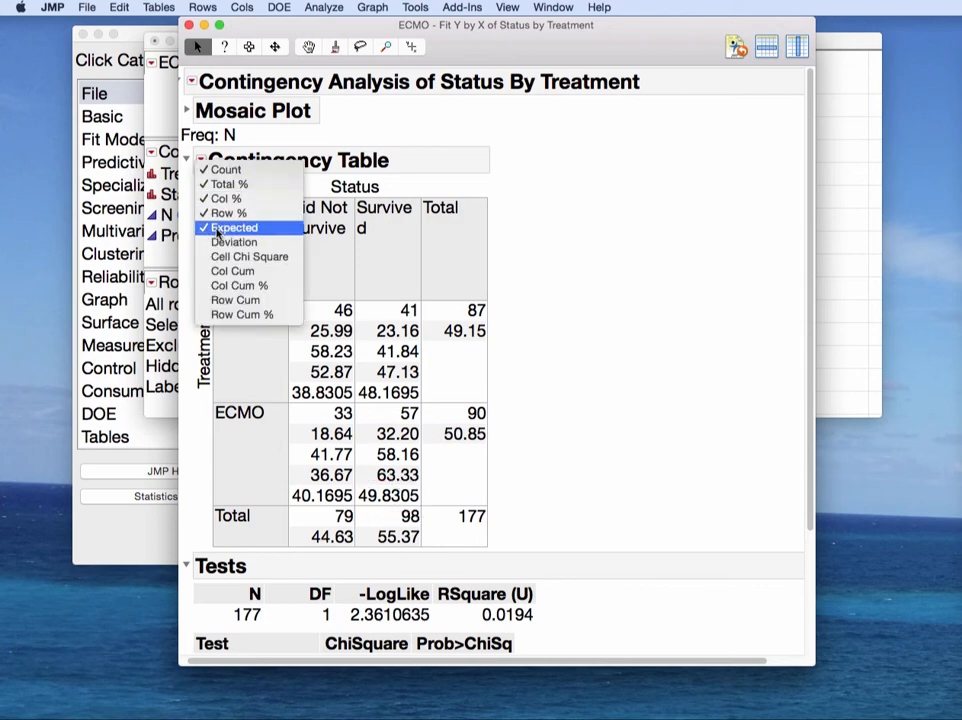
left_click(217, 229)
left_click(201, 160)
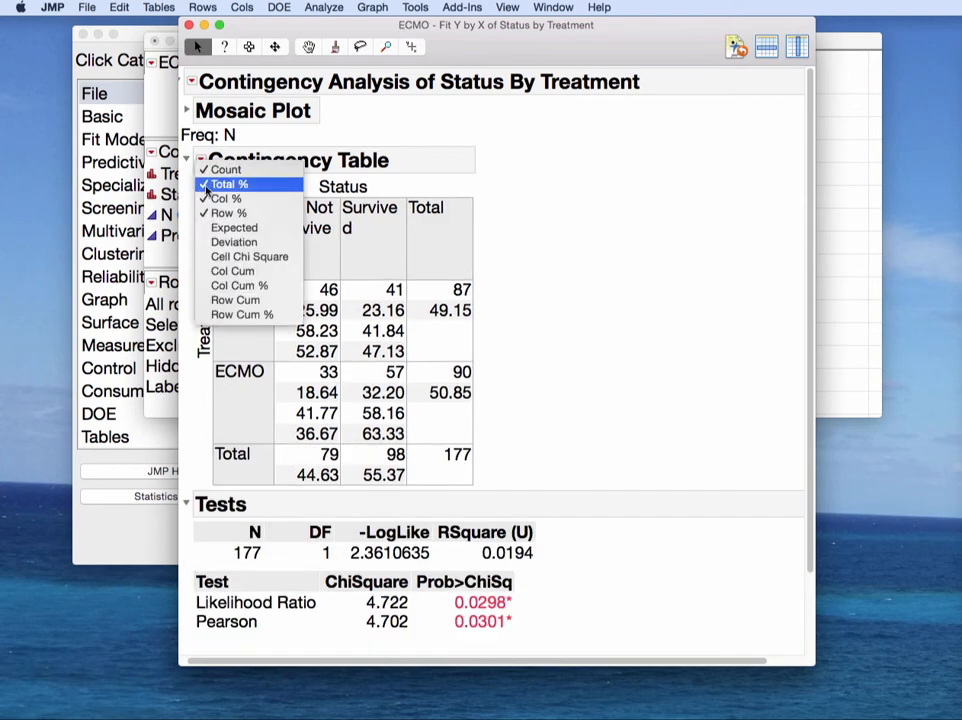
key("Escape")
left_click(201, 160)
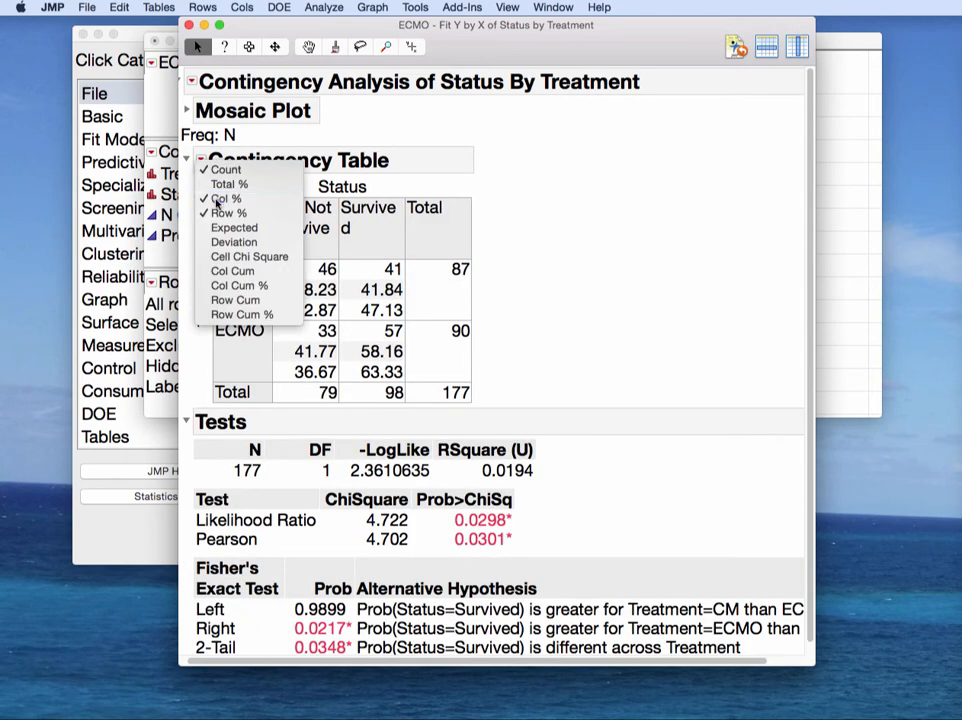
left_click(220, 195)
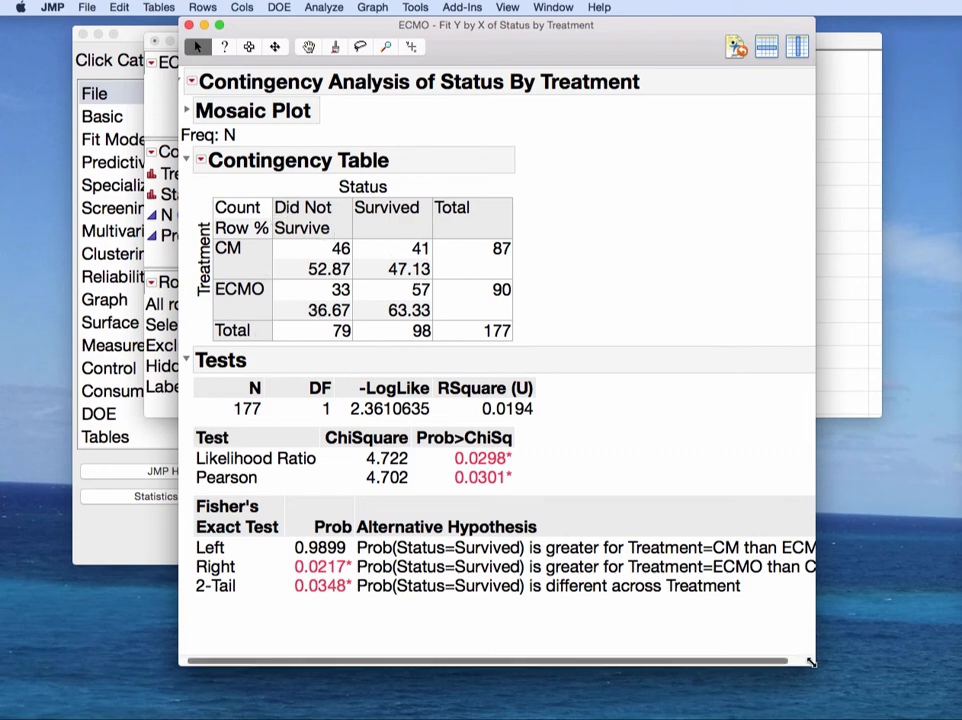
Step: Enlarge the report window and circle the Pearson and Likelihood Ratio chi-square test rows
left_click_drag(810, 660, 893, 675)
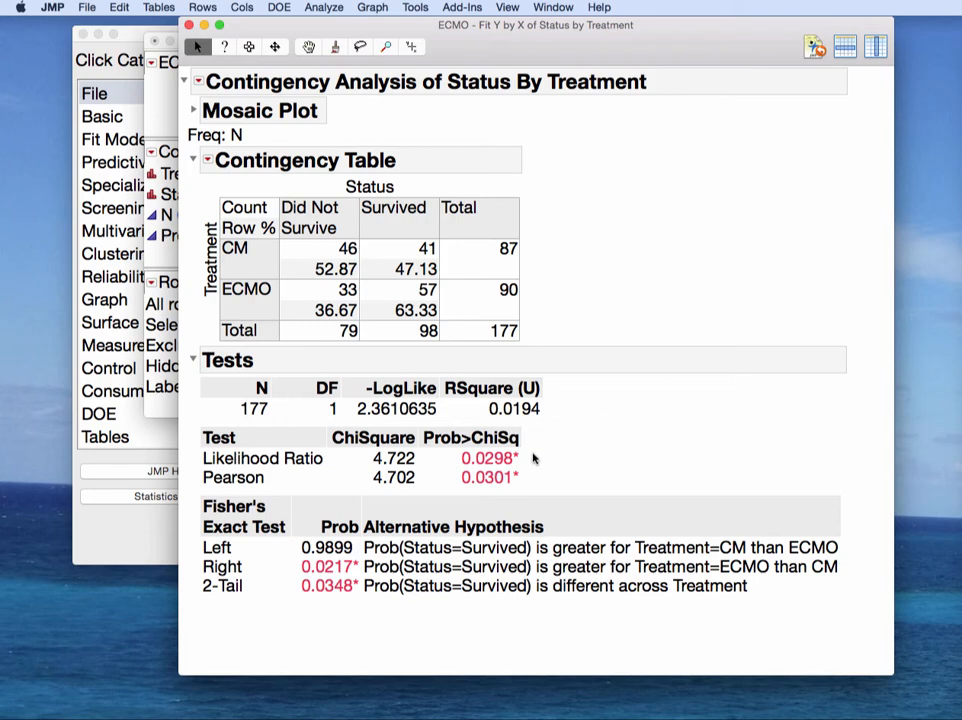
mouse_move(543, 446)
left_mouse_down()
mouse_move(478, 403)
mouse_move(209, 408)
mouse_move(246, 505)
mouse_move(555, 470)
mouse_move(535, 433)
mouse_move(406, 464)
left_mouse_up()
mouse_move(215, 470)
left_mouse_down()
mouse_move(189, 488)
mouse_move(402, 503)
mouse_move(522, 462)
mouse_move(530, 470)
left_mouse_up()
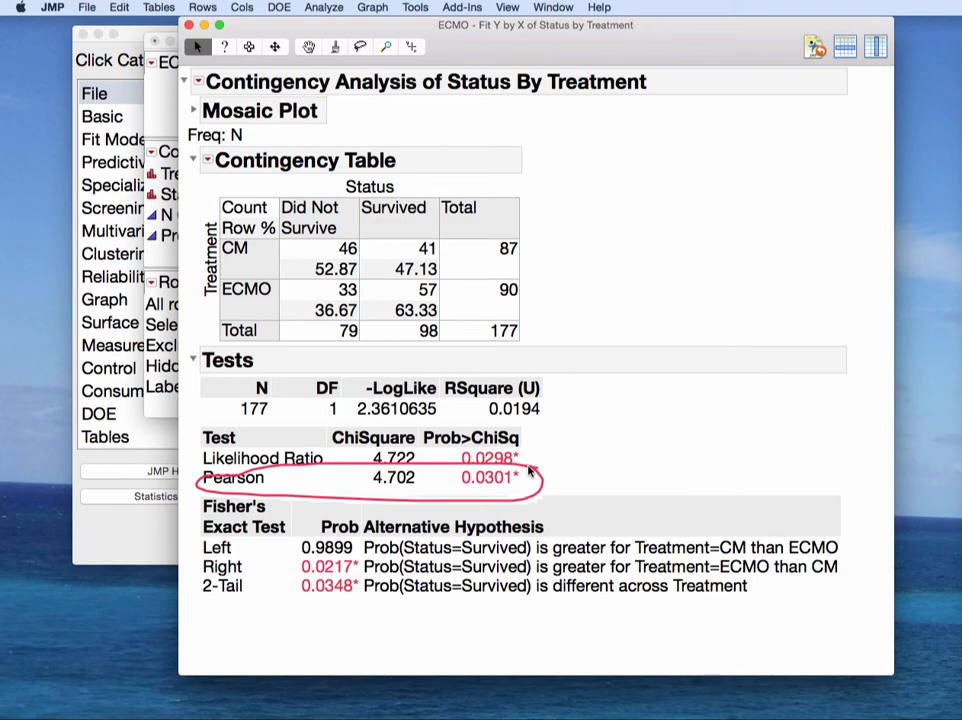
mouse_move(532, 470)
left_mouse_down()
mouse_move(205, 456)
mouse_move(272, 503)
mouse_move(509, 477)
mouse_move(526, 484)
mouse_move(355, 421)
left_mouse_up()
mouse_move(279, 432)
left_mouse_down()
mouse_move(189, 446)
mouse_move(271, 467)
mouse_move(405, 478)
mouse_move(509, 475)
mouse_move(530, 461)
mouse_move(516, 445)
left_mouse_up()
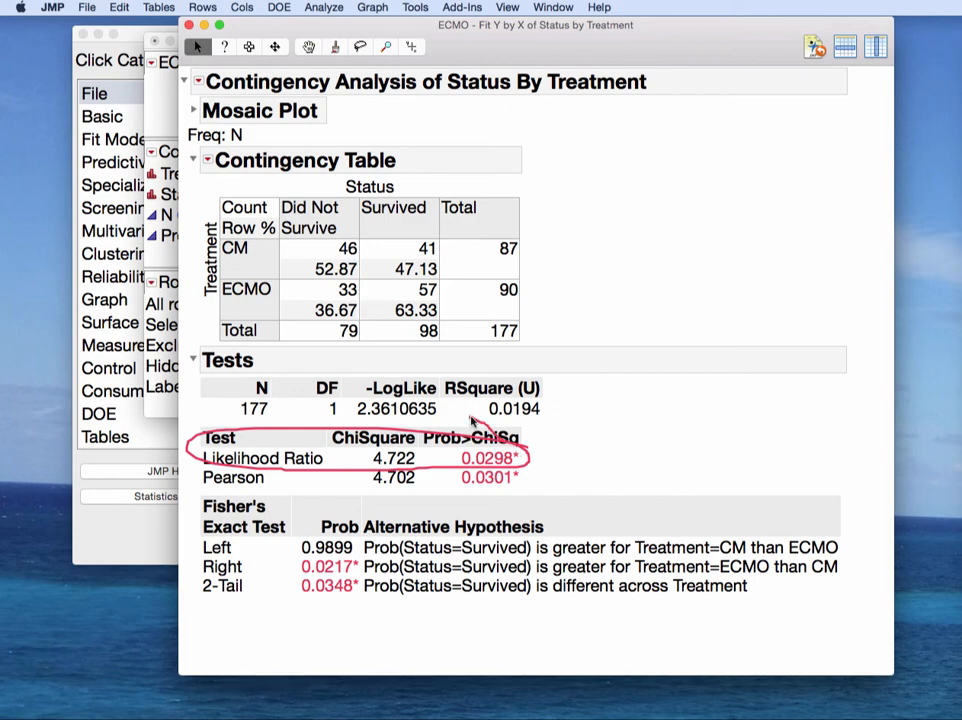
Step: Re-mark the Likelihood Ratio and Pearson rows, clear annotations, and switch to Excel's ci_two_prop.xls
mouse_move(537, 469)
left_mouse_down()
mouse_move(213, 451)
mouse_move(240, 489)
mouse_move(537, 498)
mouse_move(532, 472)
left_mouse_up()
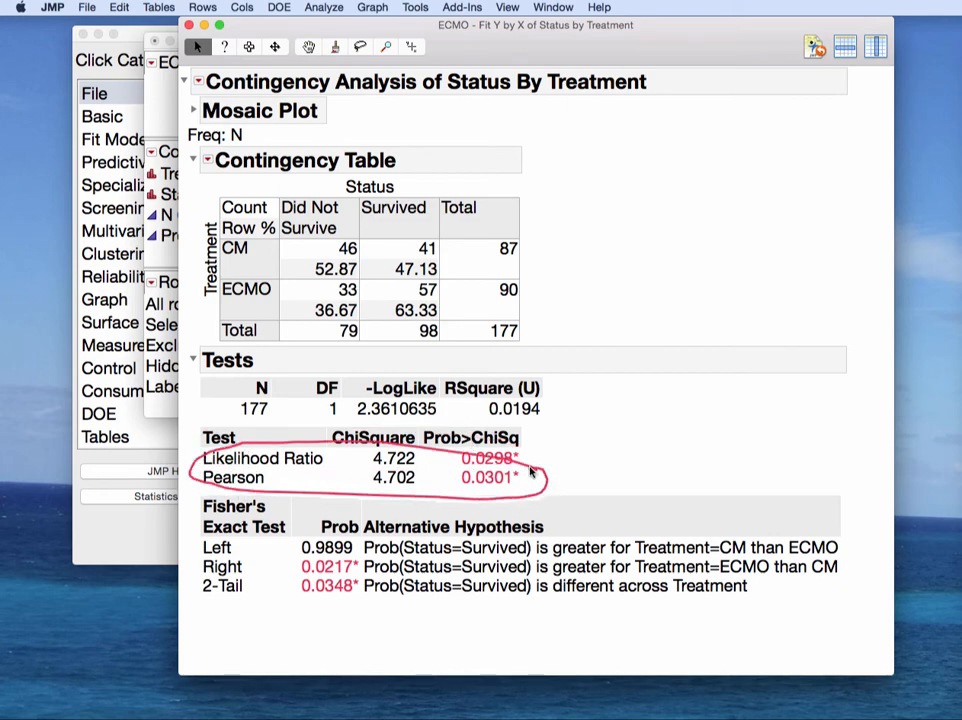
key("Escape")
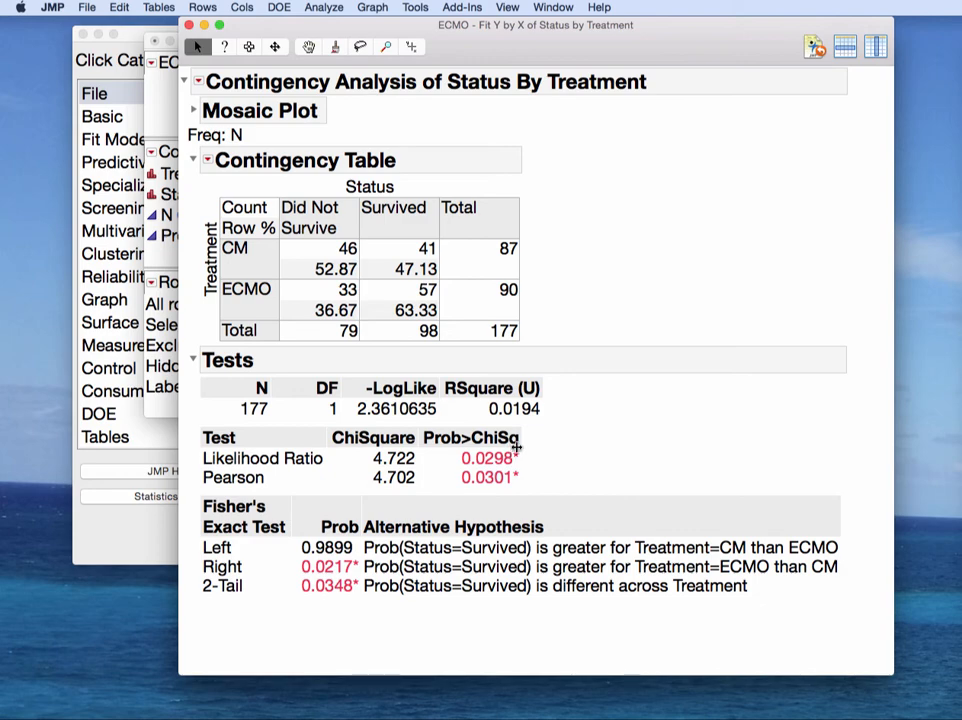
mouse_move(530, 446)
left_mouse_down()
mouse_move(292, 410)
mouse_move(185, 450)
mouse_move(450, 466)
mouse_move(520, 440)
left_mouse_up()
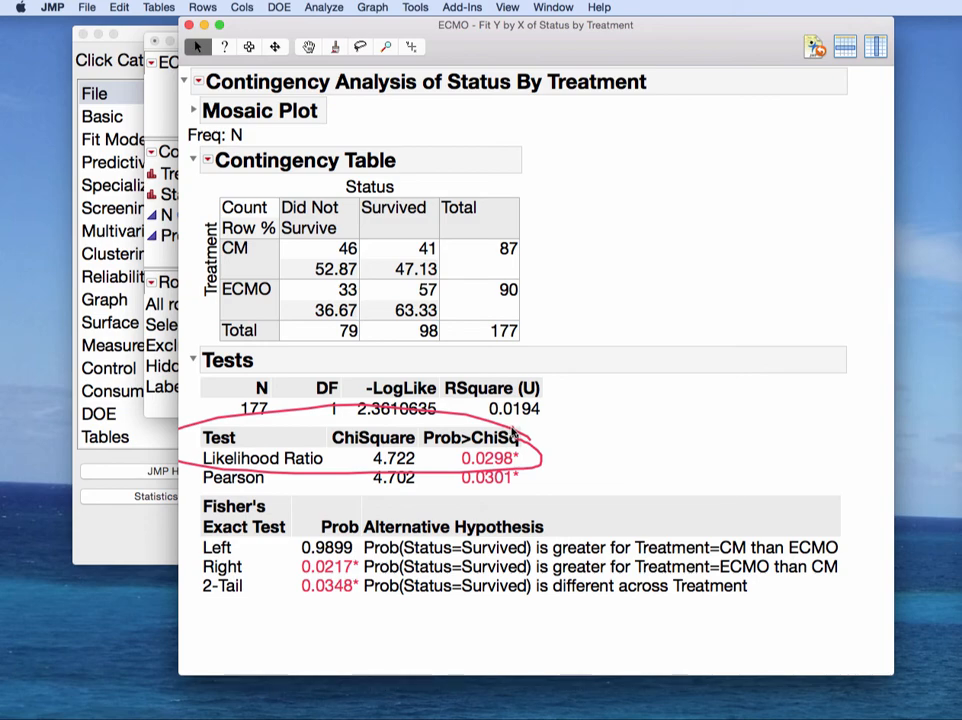
key("Escape")
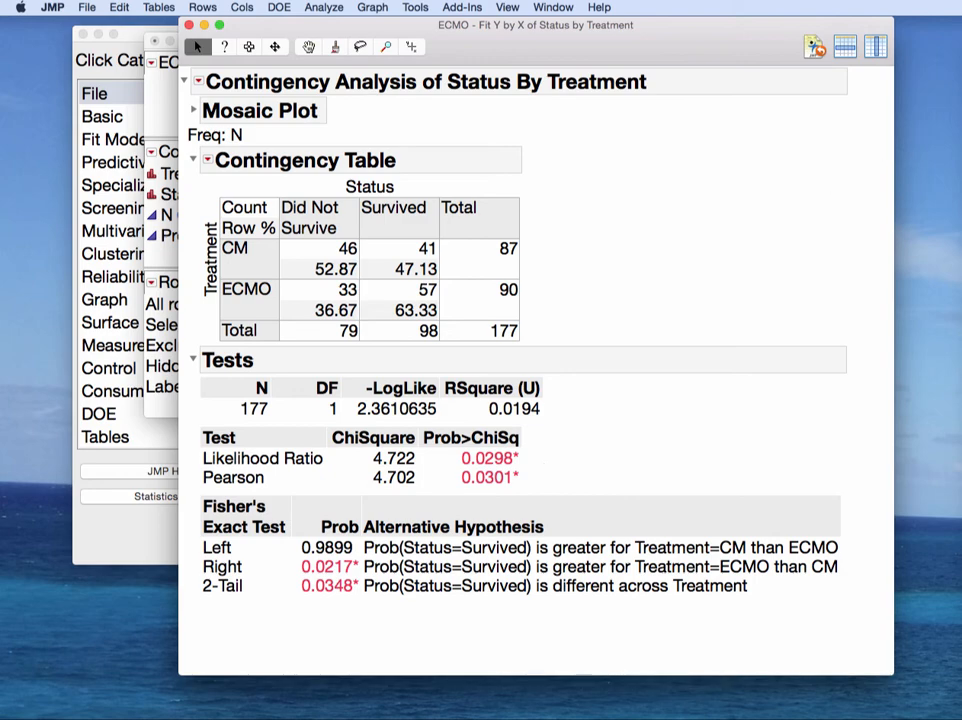
key("super+Tab")
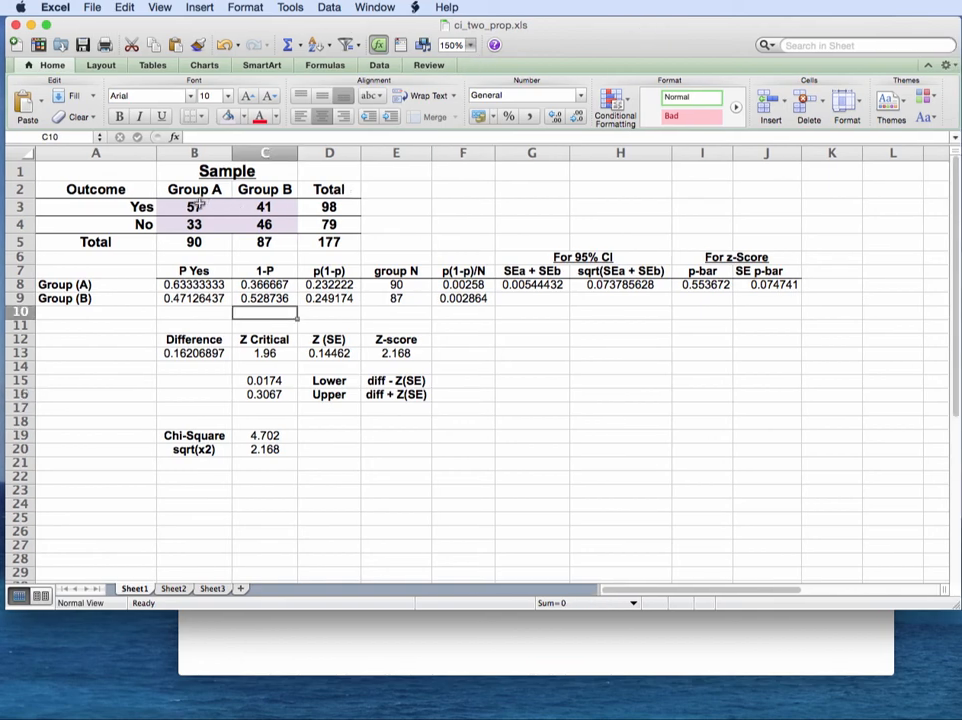
Step: Check the group counts in B3:C4 and the total formulas in D3, D4 and D5
left_click_drag(199, 205, 266, 224)
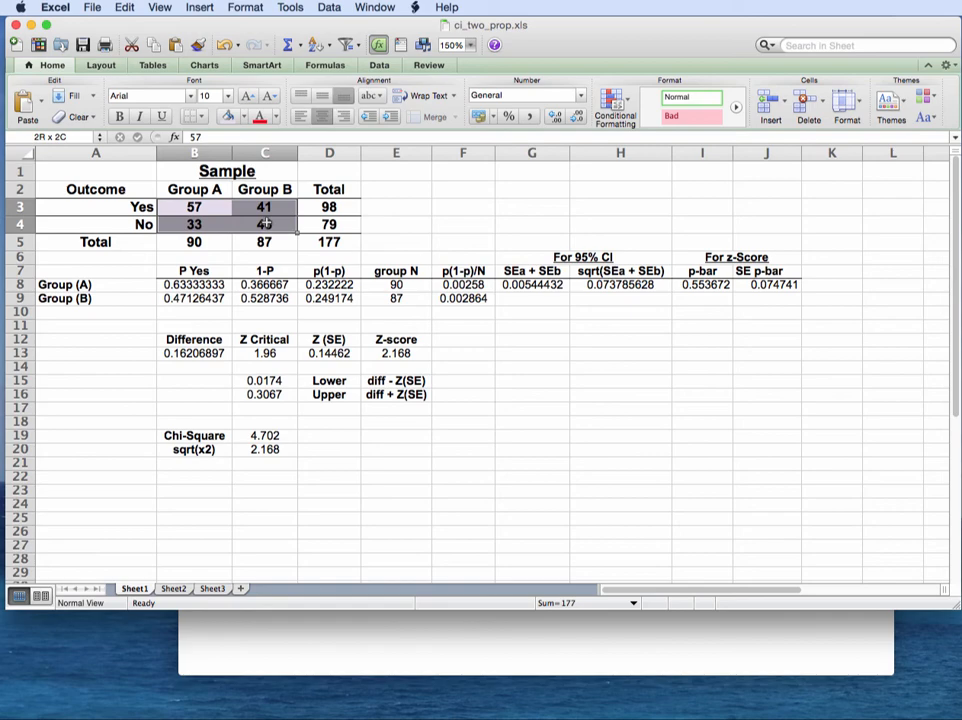
left_click(329, 207)
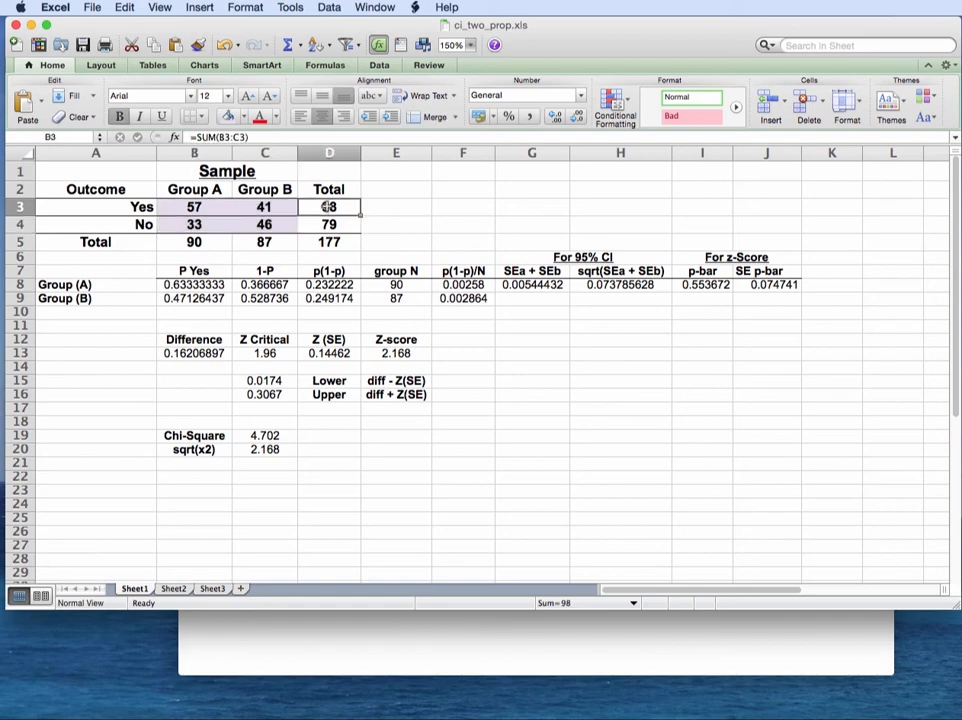
left_click(329, 224)
left_click(330, 242)
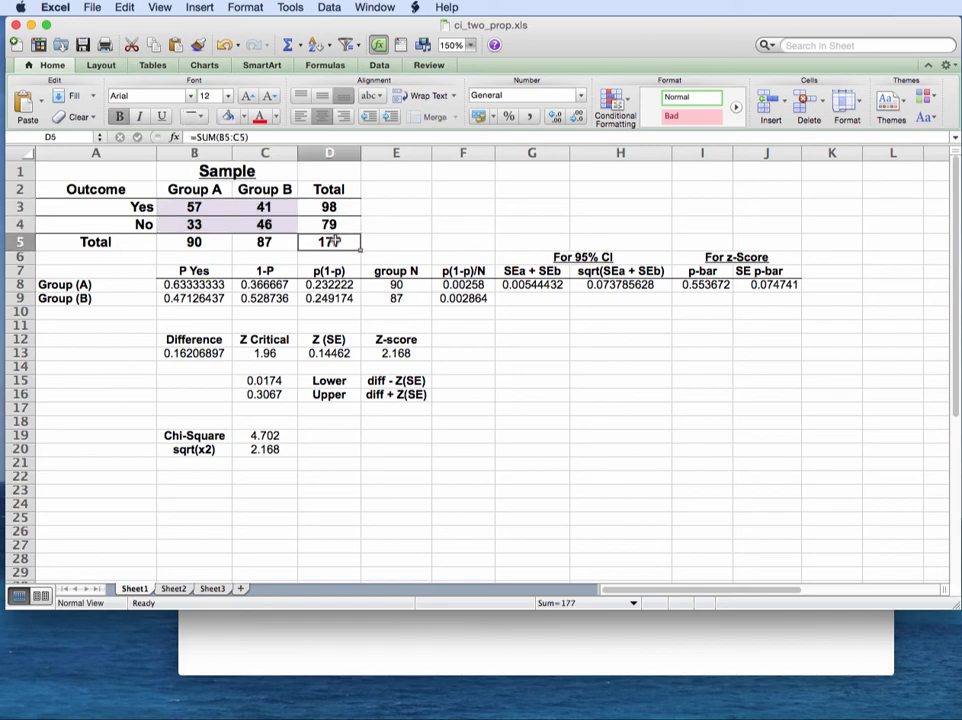
left_click(194, 207)
left_click_drag(194, 207, 264, 226)
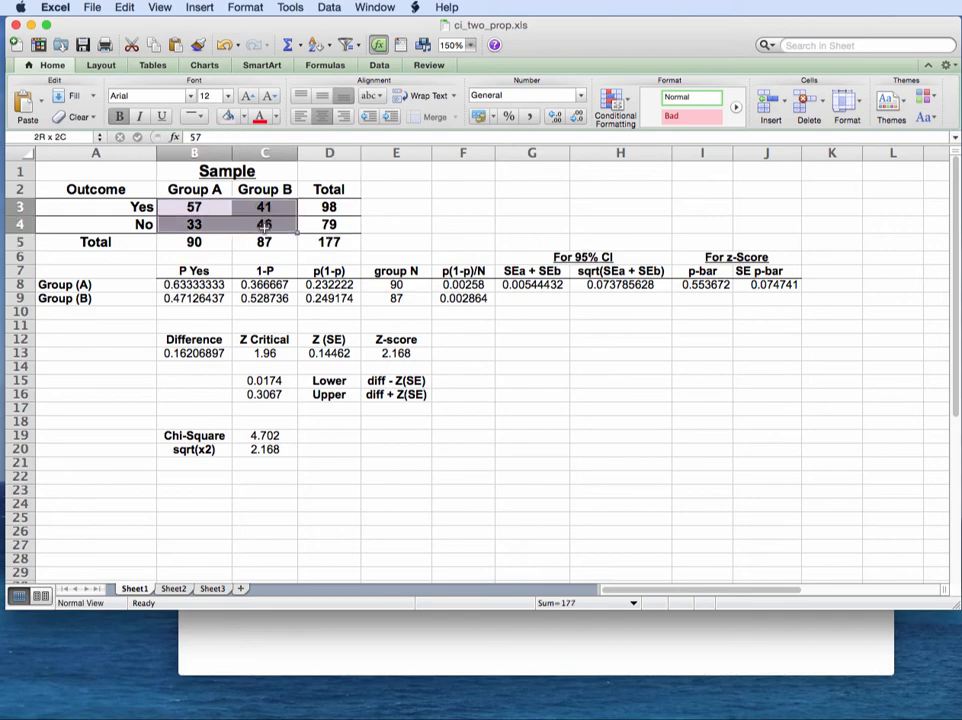
Step: Inspect the proportion formulas B8 and B9, difference B13, standard error D13 and z-score E13
left_click(190, 286)
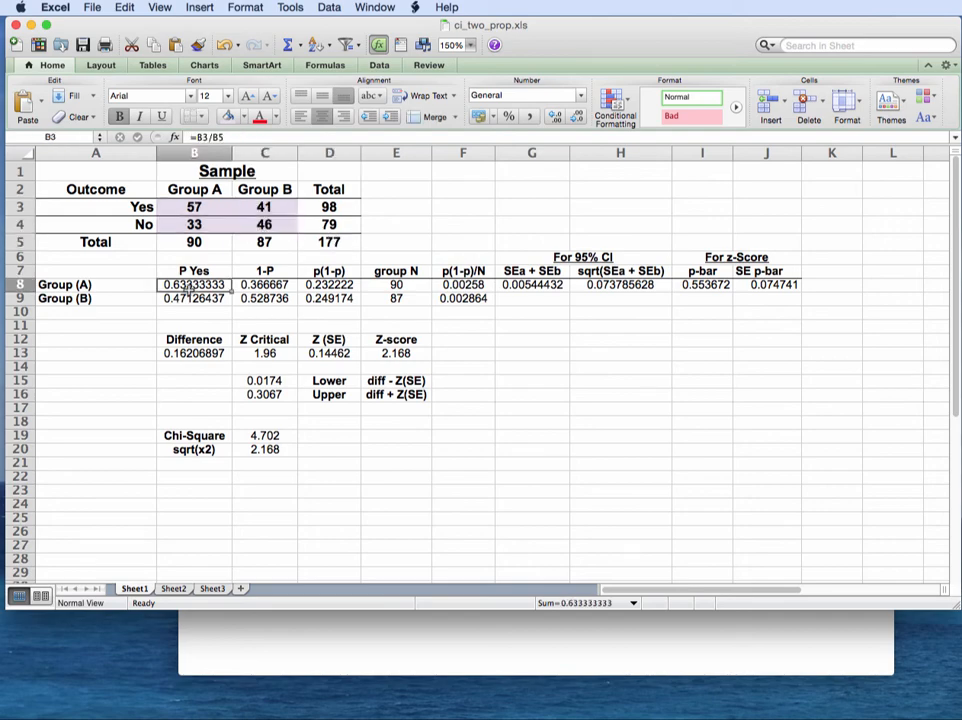
left_click(198, 298)
scroll(241, 296, "down", 1)
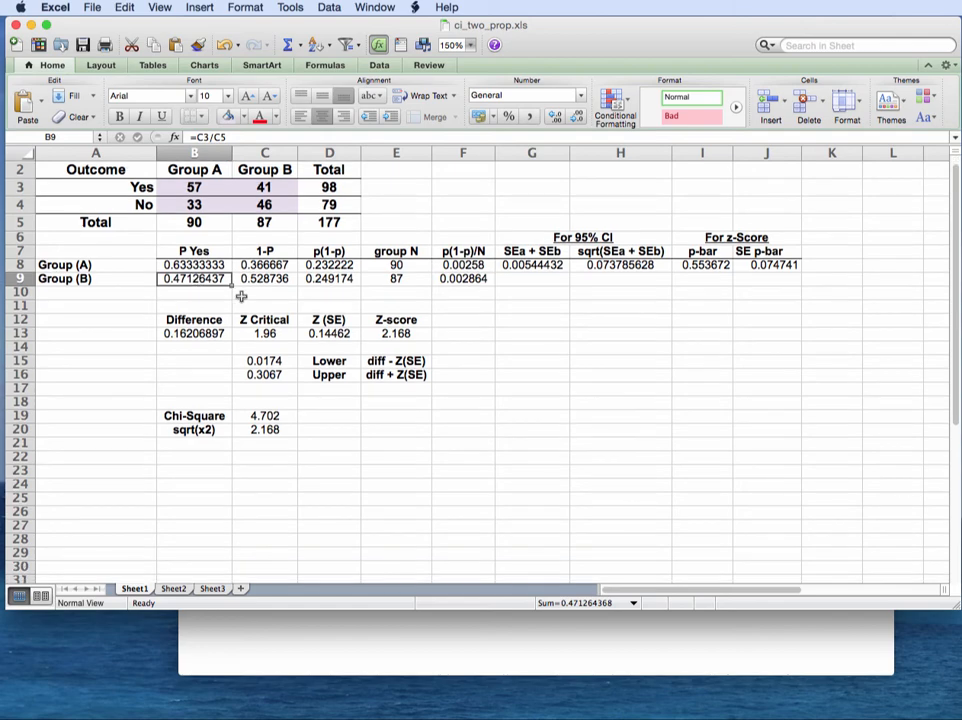
scroll(241, 296, "up", 1)
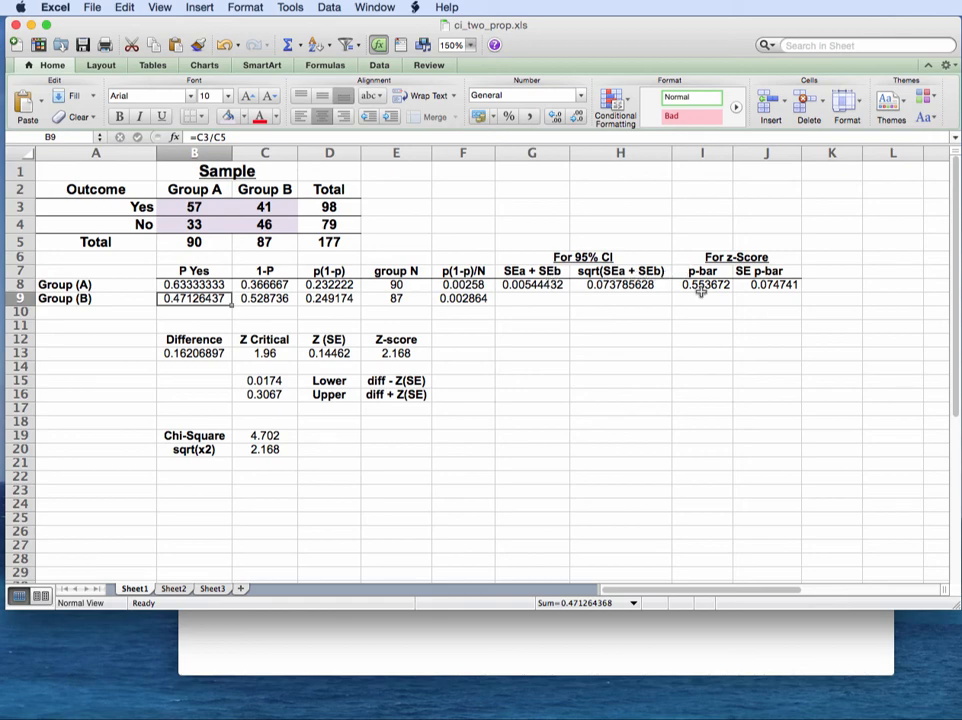
scroll(782, 285, "right", 8)
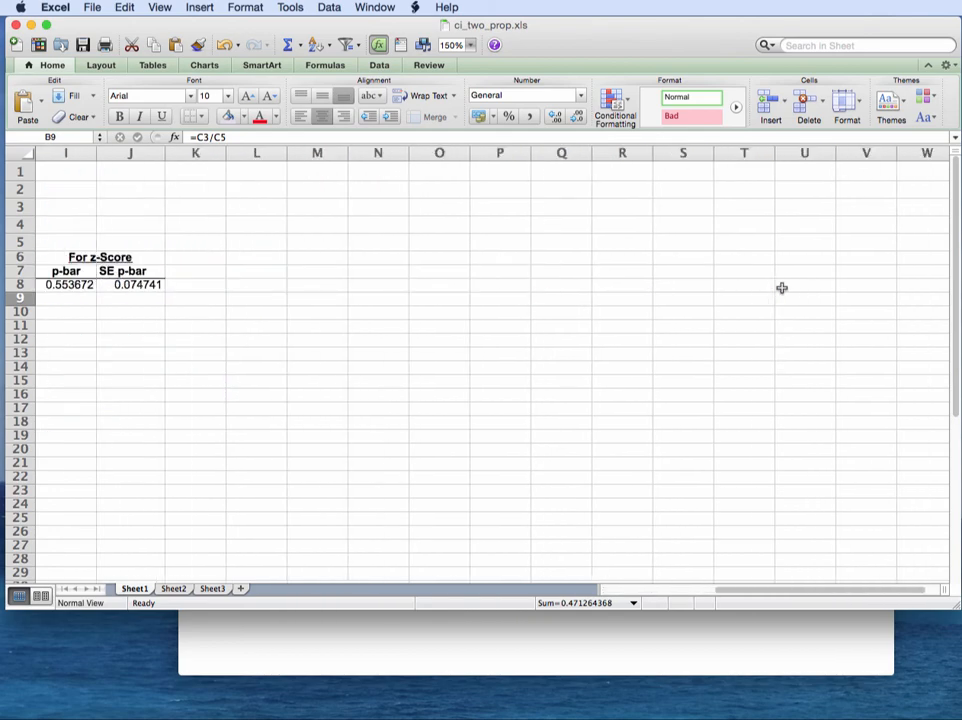
scroll(784, 286, "left", 8)
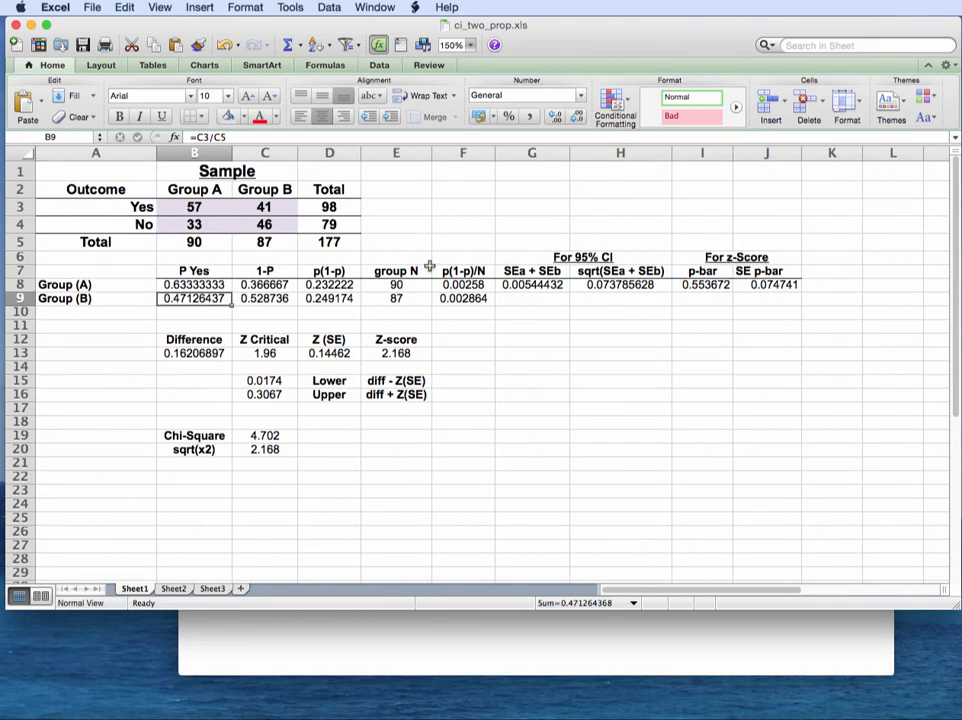
left_click(195, 352)
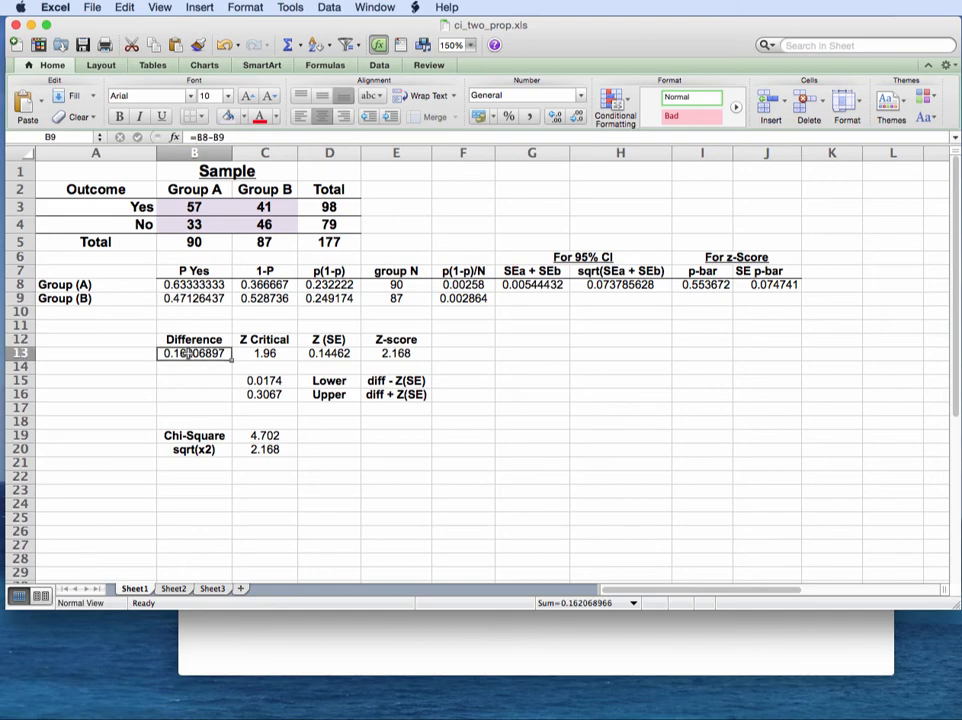
scroll(350, 350, "right", 2)
scroll(222, 352, "left", 2)
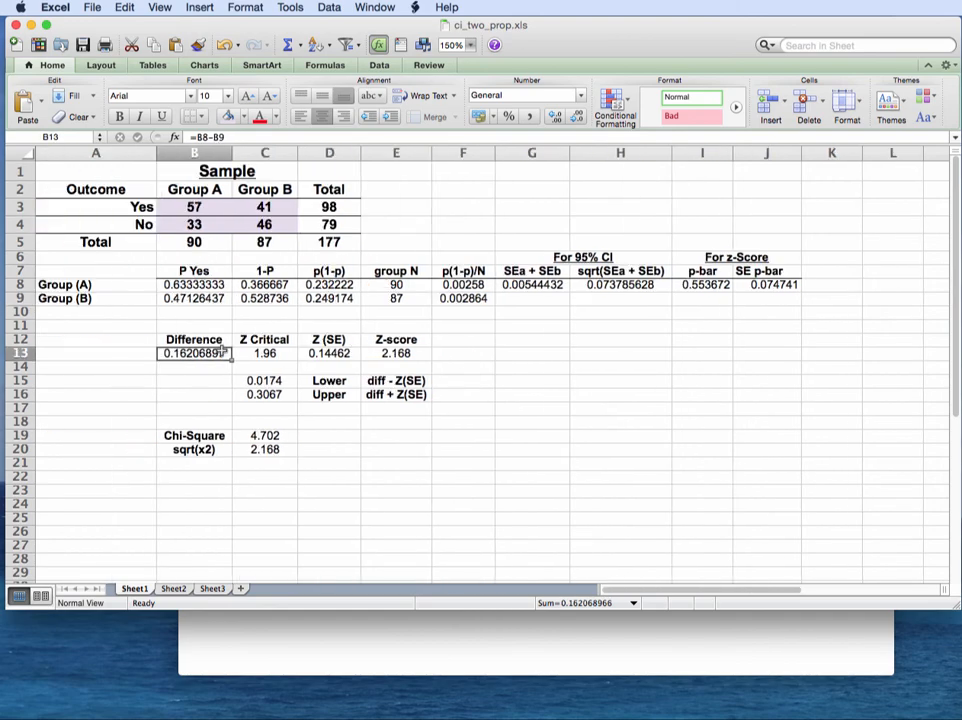
left_click(331, 353)
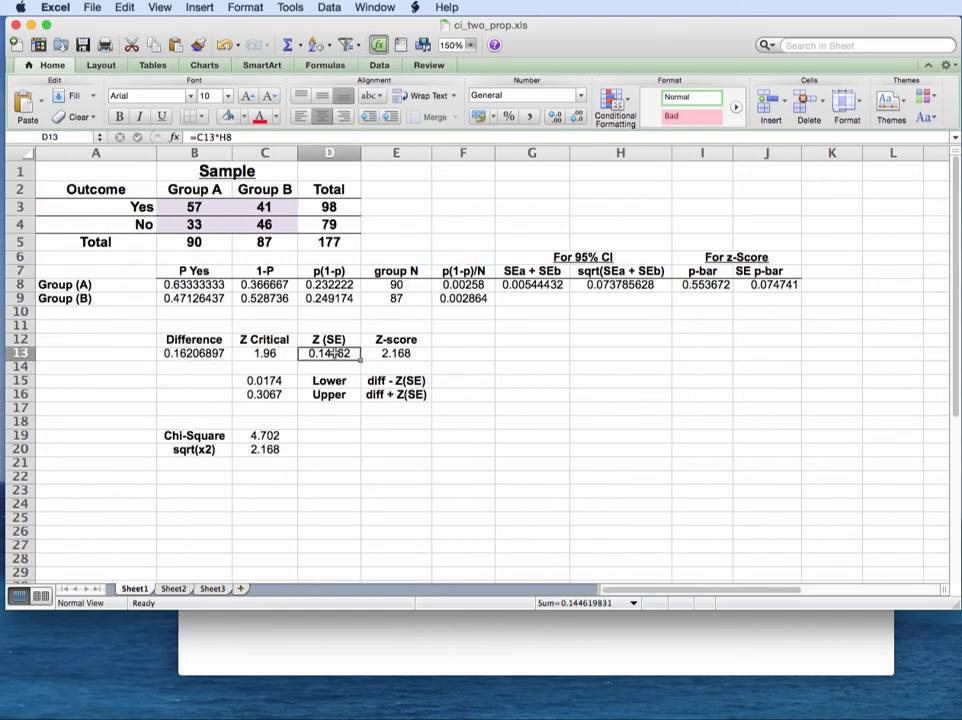
left_click(400, 353)
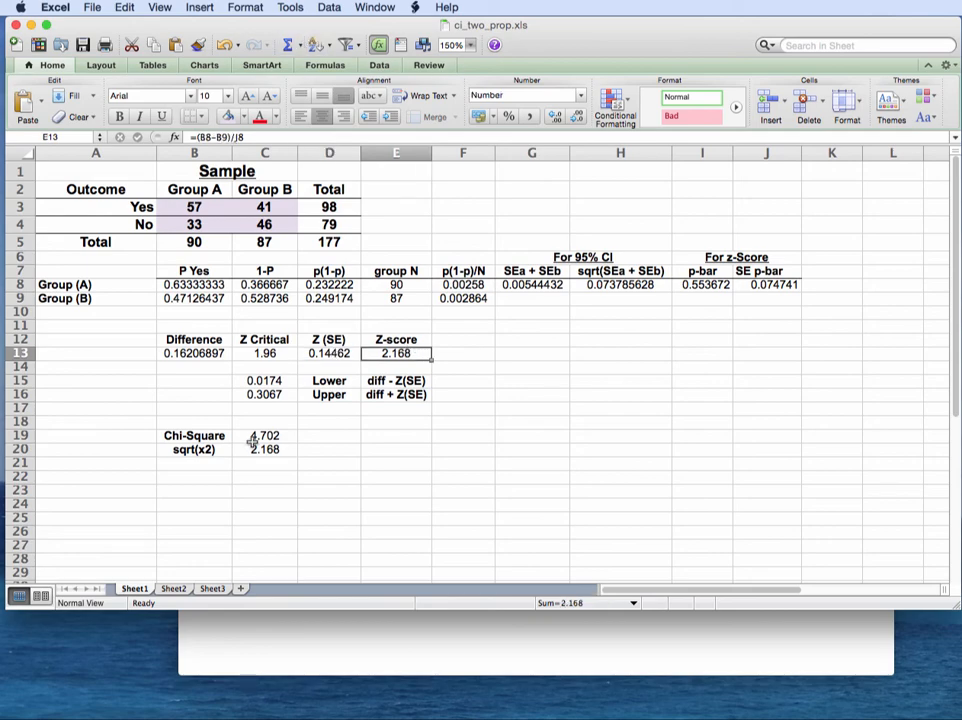
Step: Mark Chi-Square 4.702 and sqrt(x2) in B19:C20, then compare against the JMP contingency report
left_click_drag(206, 436, 266, 450)
left_click_drag(296, 22, 808, 5)
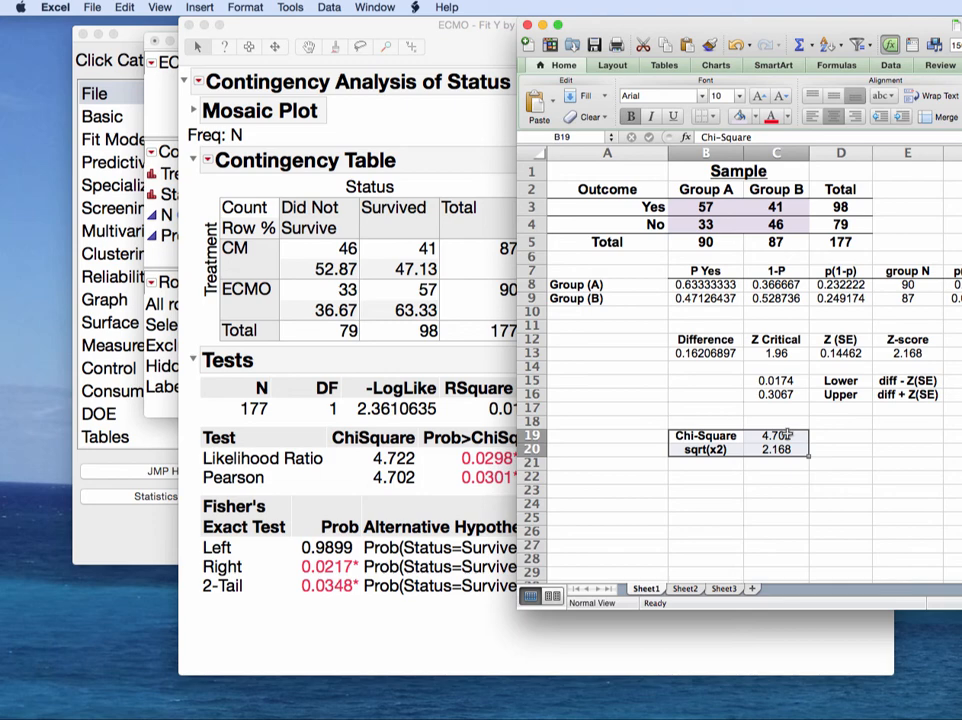
left_click(421, 480)
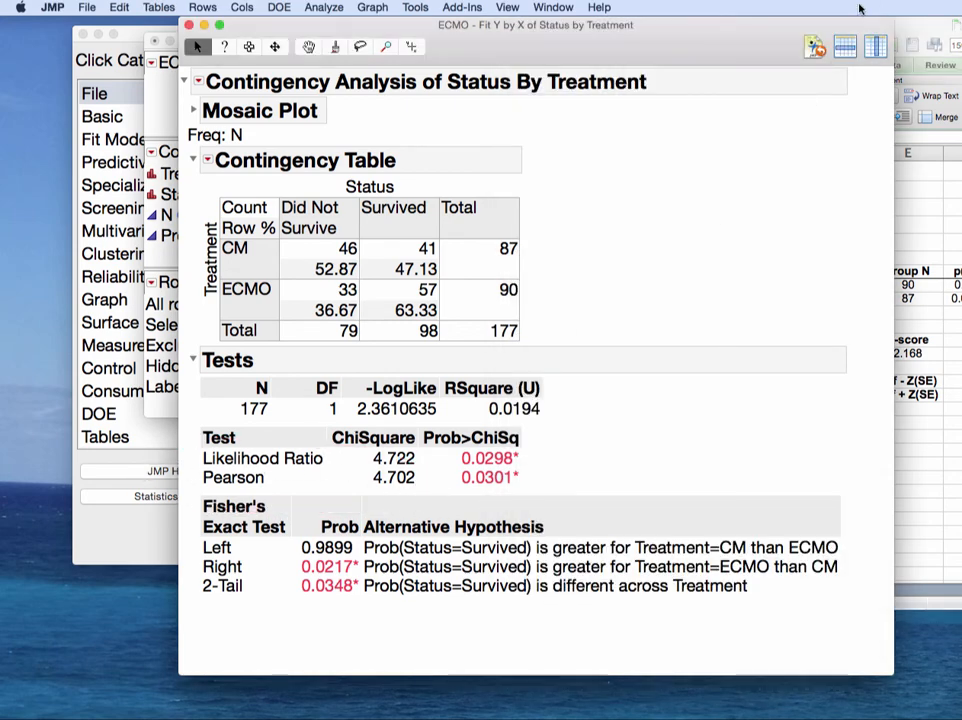
left_click(930, 35)
left_click_drag(930, 33, 423, 28)
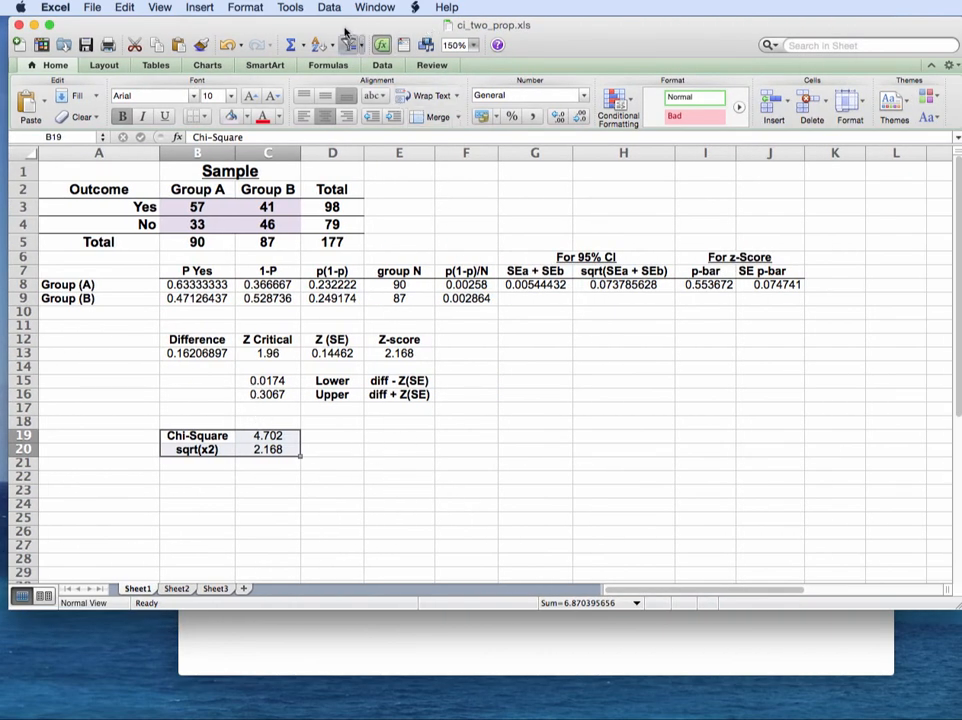
left_click_drag(346, 28, 961, 27)
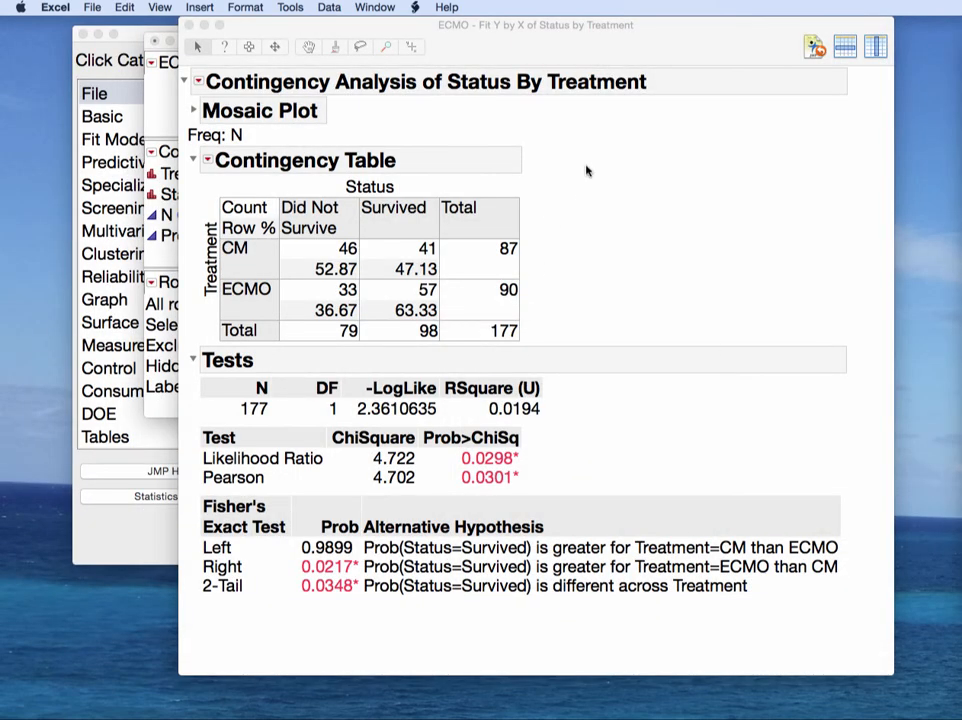
left_click(423, 485)
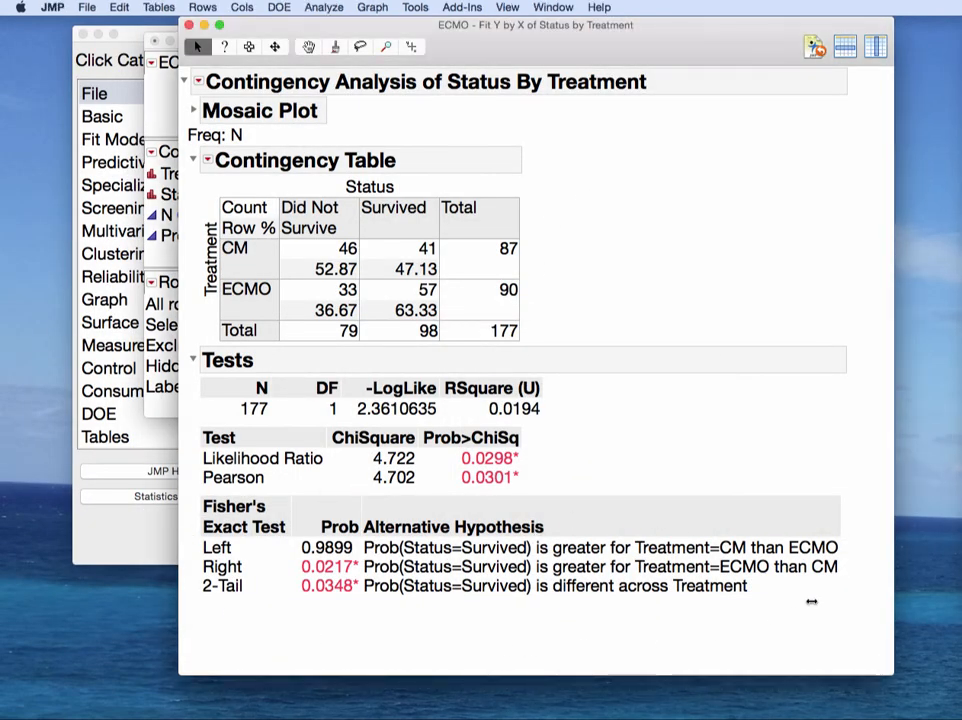
left_click(198, 81)
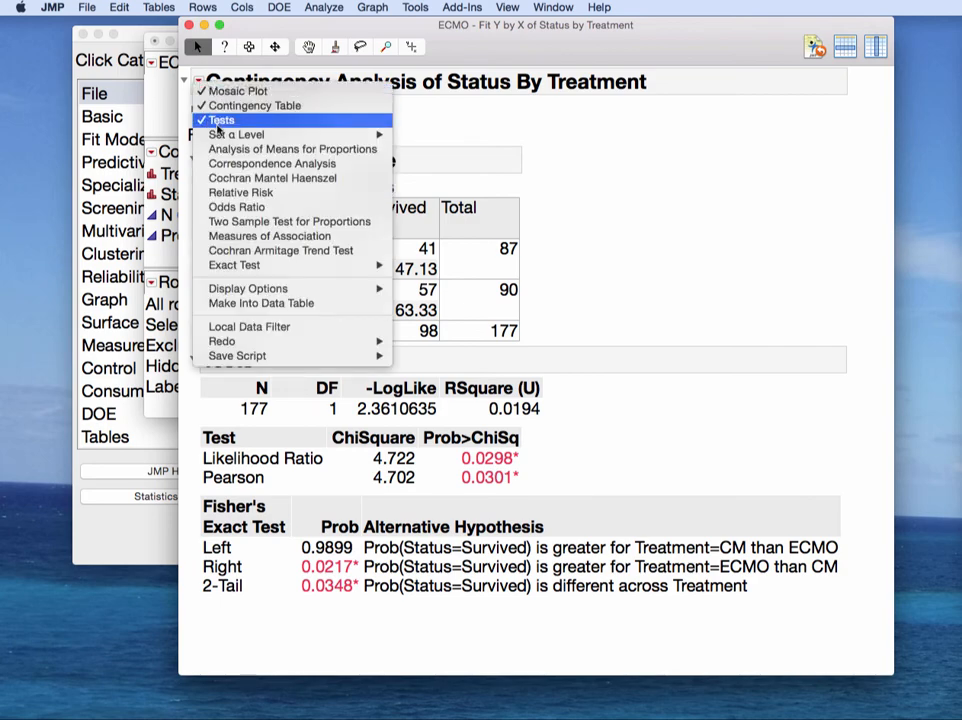
Step: Add a Two Sample Test for Proportions to the Status by Treatment report
mouse_move(370, 265)
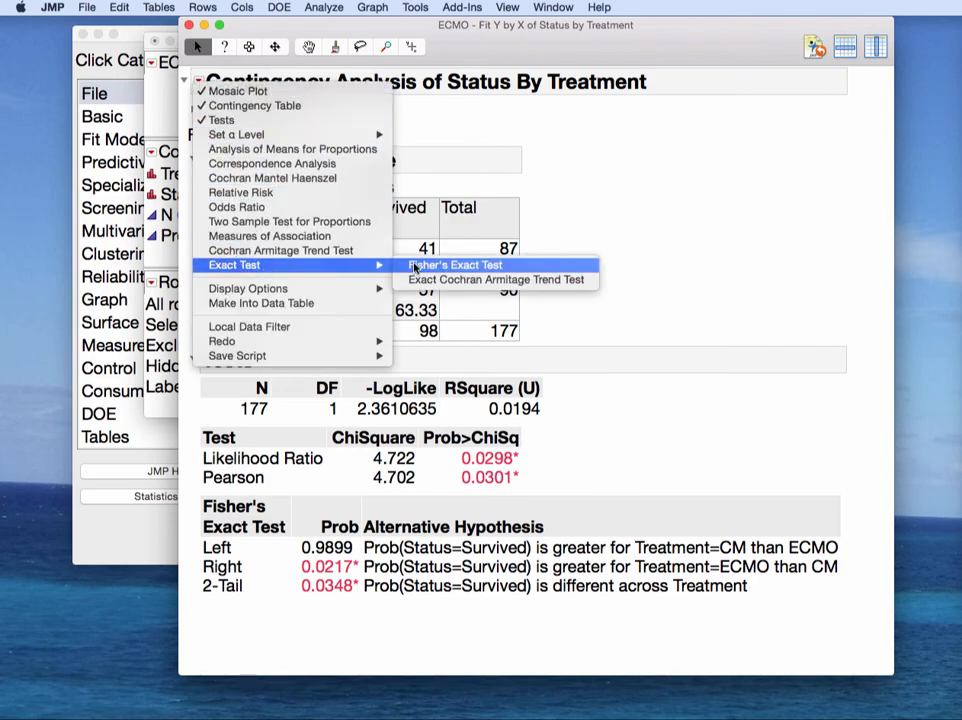
left_click(608, 386)
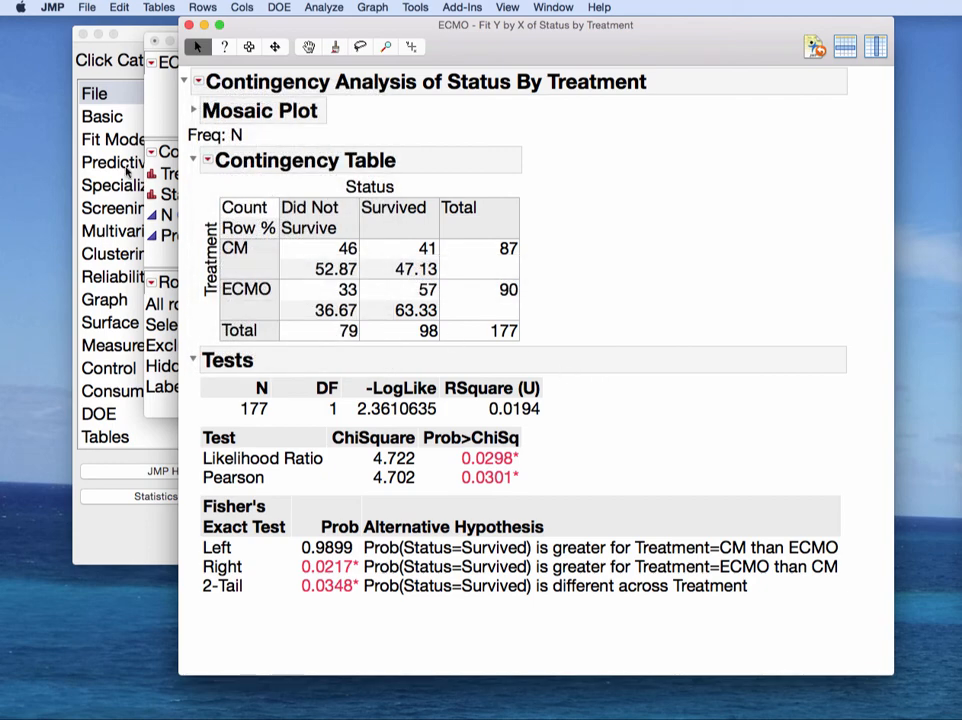
left_click(198, 81)
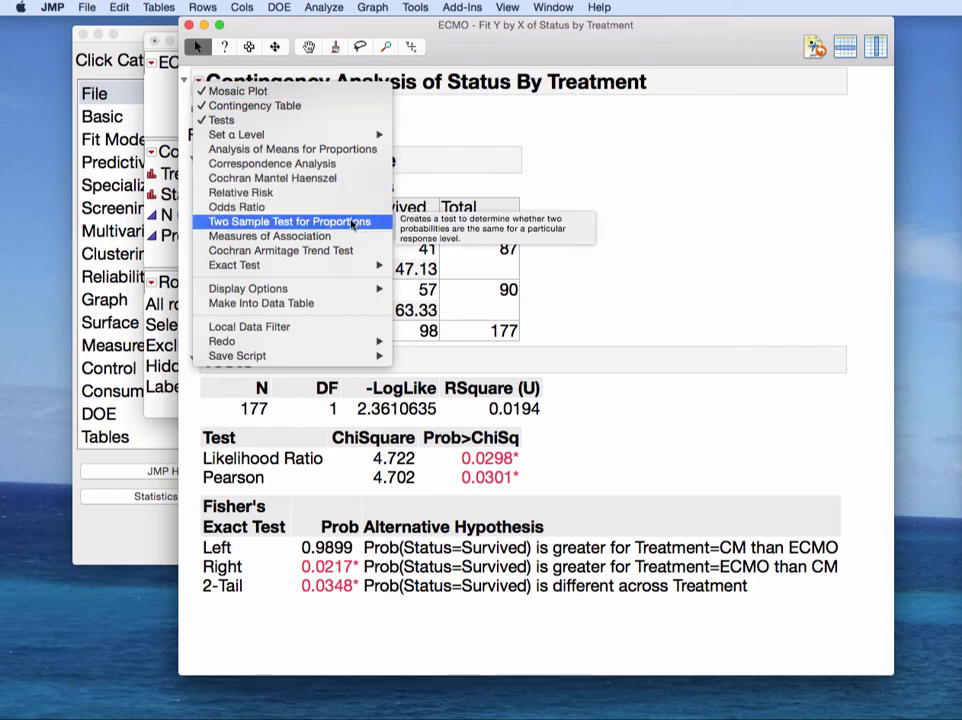
left_click(352, 222)
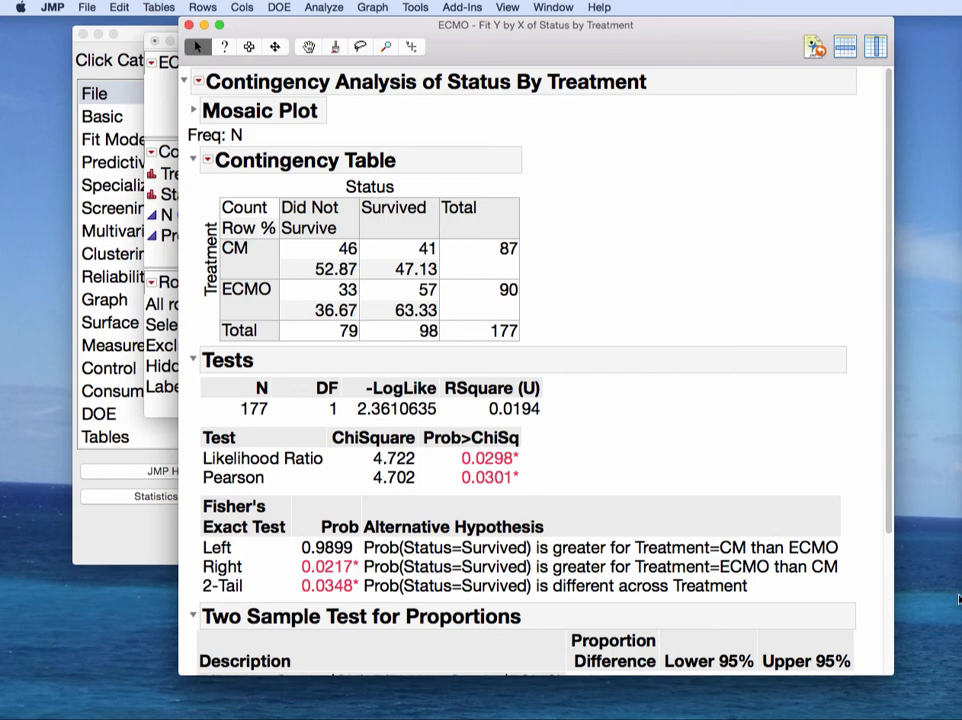
Step: Resize the report to show the 0.015399–0.30165 interval and bring the Excel worksheet back over it
left_click_drag(888, 666, 908, 719)
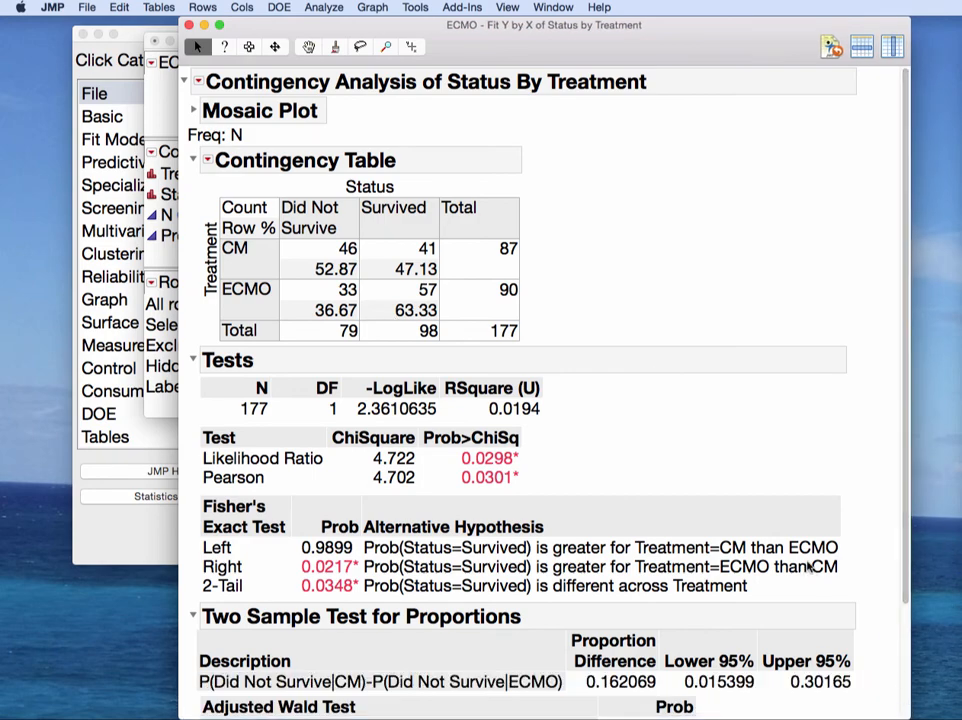
scroll(808, 567, "down", 2)
scroll(808, 567, "down", 4)
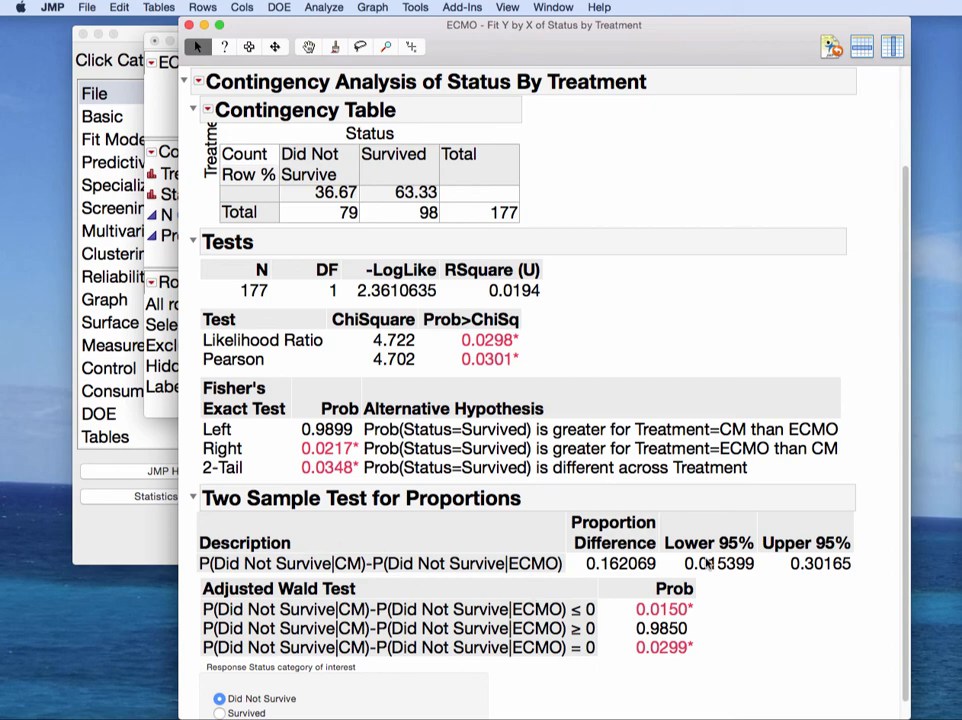
mouse_move(868, 533)
left_mouse_down()
mouse_move(660, 524)
mouse_move(708, 604)
mouse_move(855, 525)
left_mouse_up()
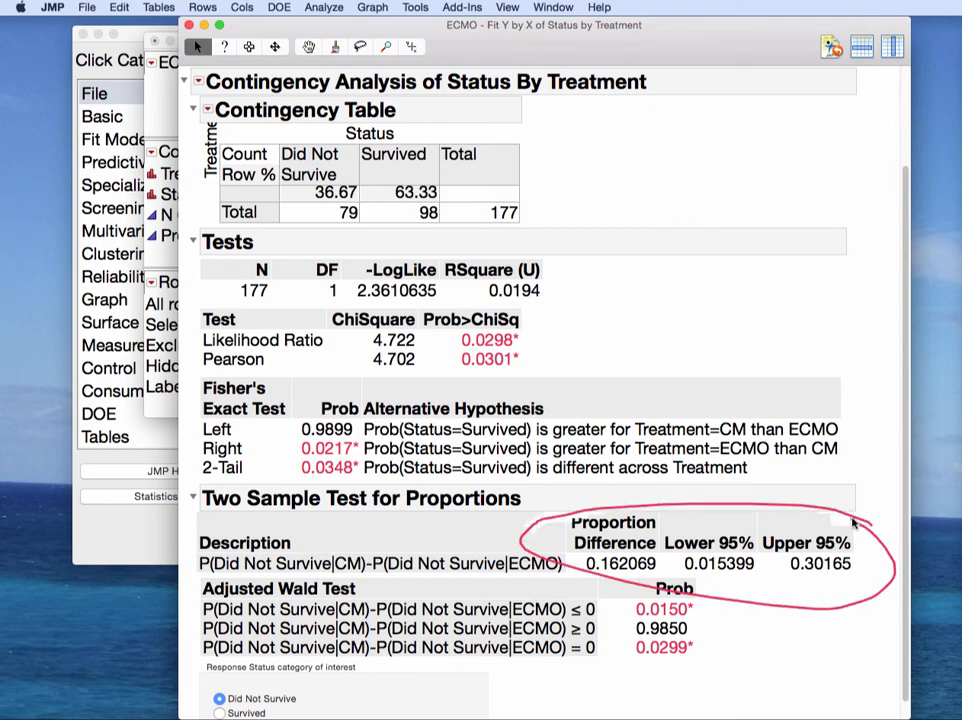
key("Escape")
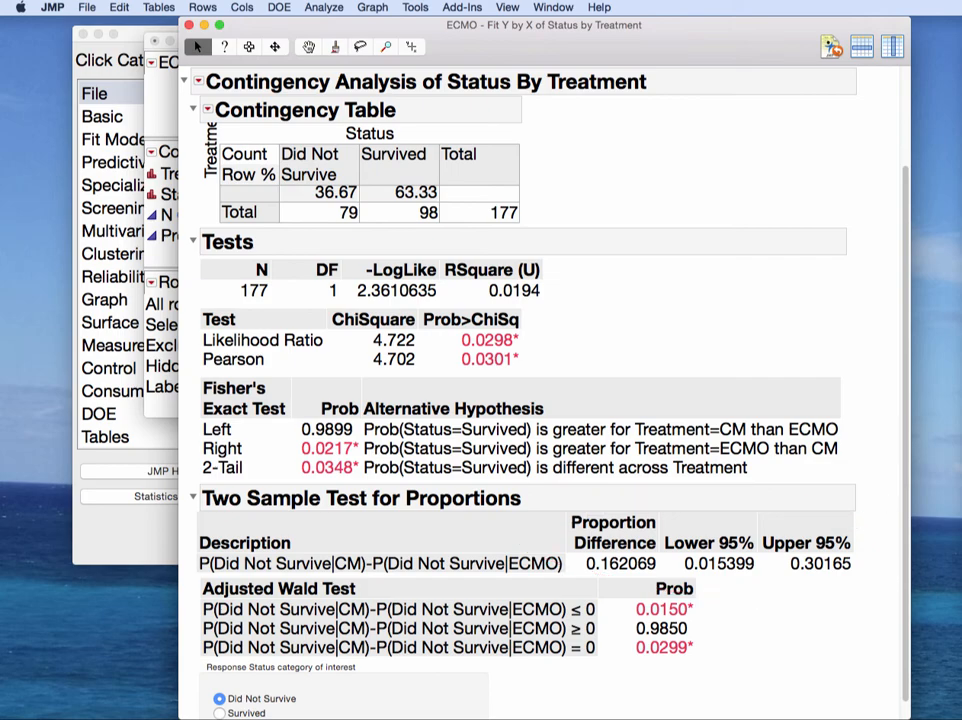
left_click_drag(960, 42, 645, 3)
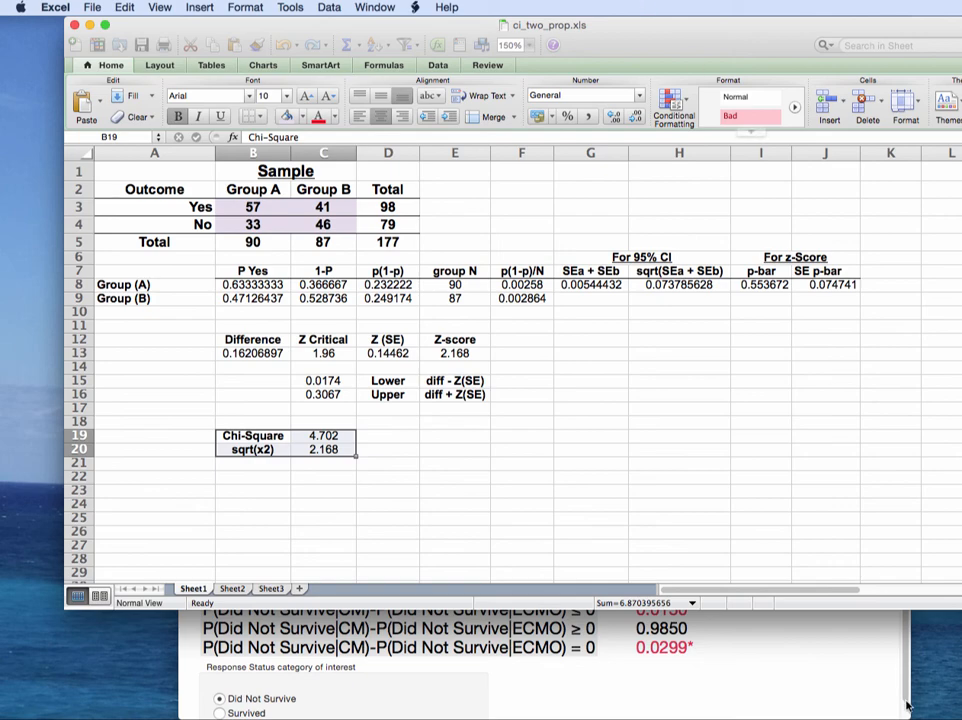
Step: Mark JMP's proportion difference and Upper 95% bound, placing the report beside ci_two_prop.xls
left_click(773, 687)
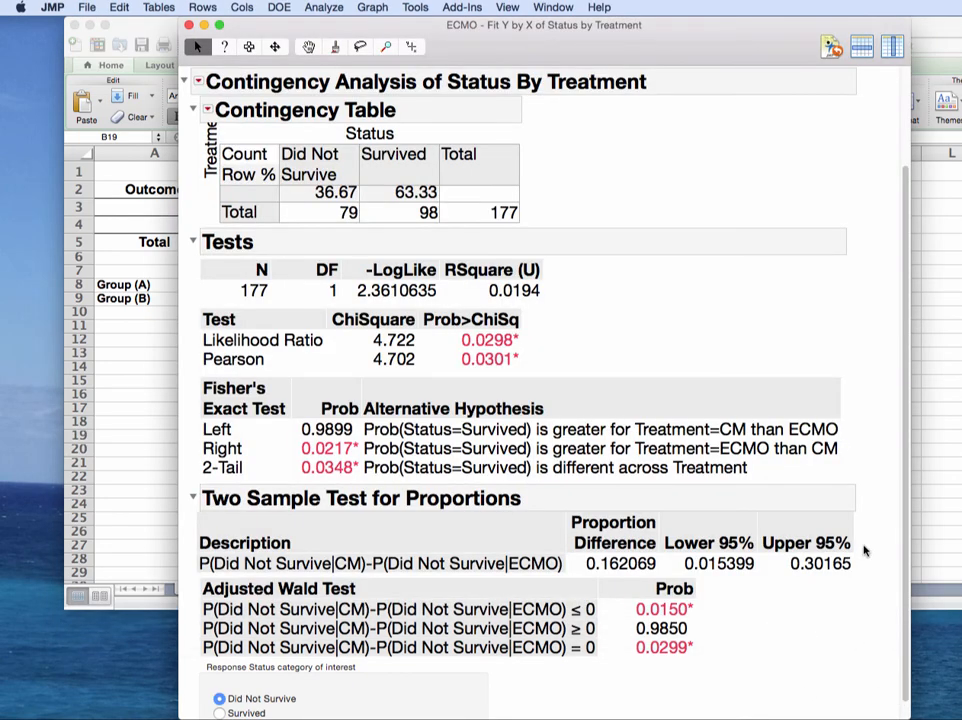
mouse_move(866, 540)
left_mouse_down()
mouse_move(615, 508)
mouse_move(790, 610)
mouse_move(843, 524)
left_mouse_up()
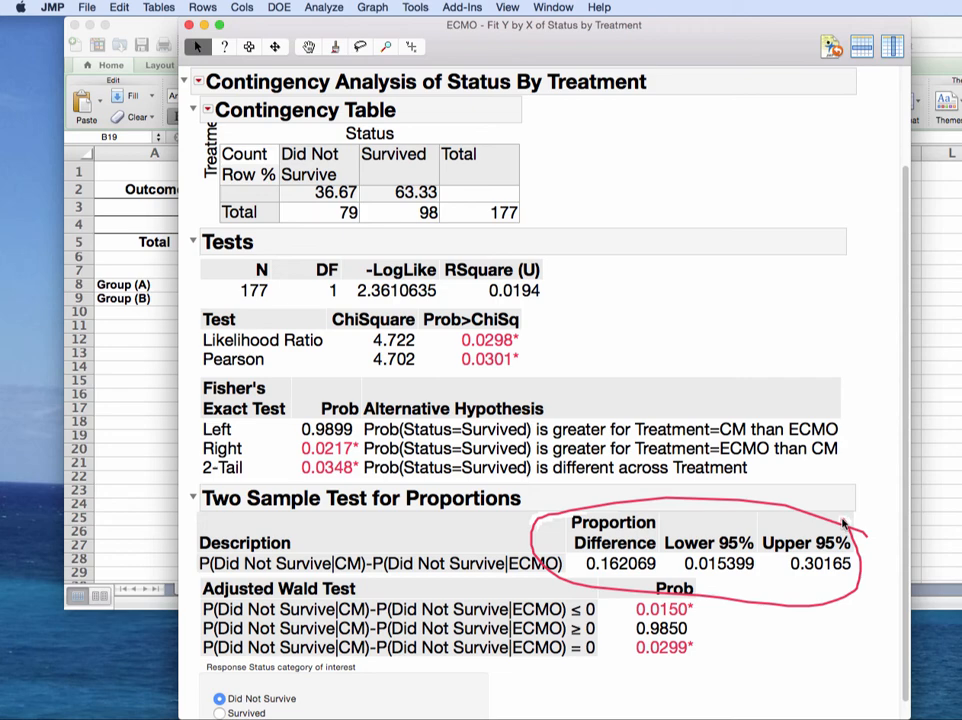
left_click(121, 264)
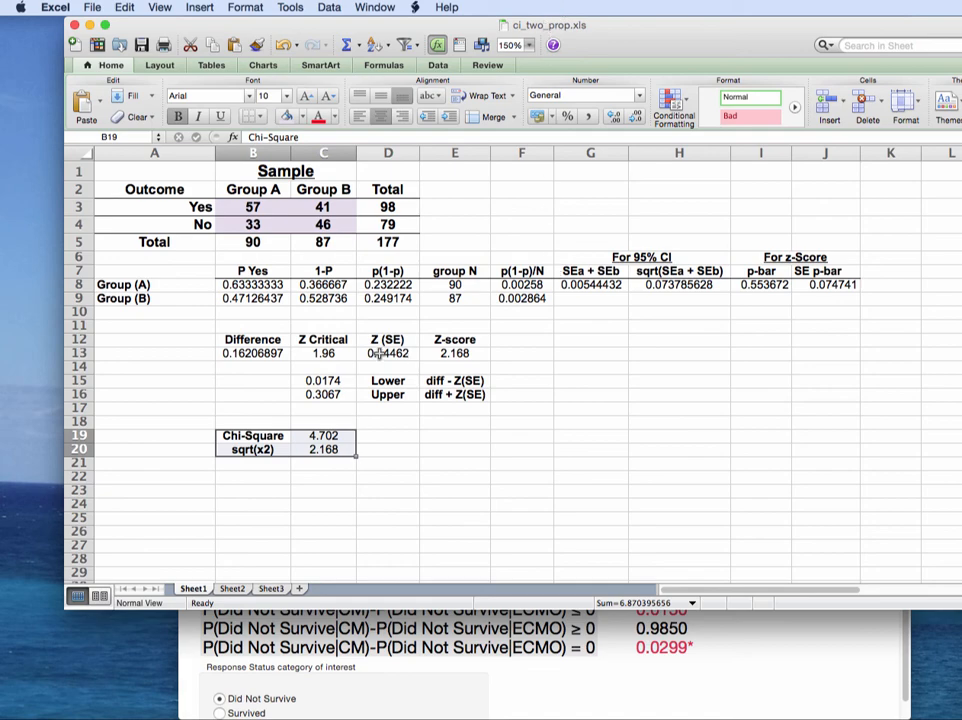
left_click_drag(350, 21, 730, 21)
left_click_drag(848, 5, 850, 5)
left_click_drag(406, 30, 147, 4)
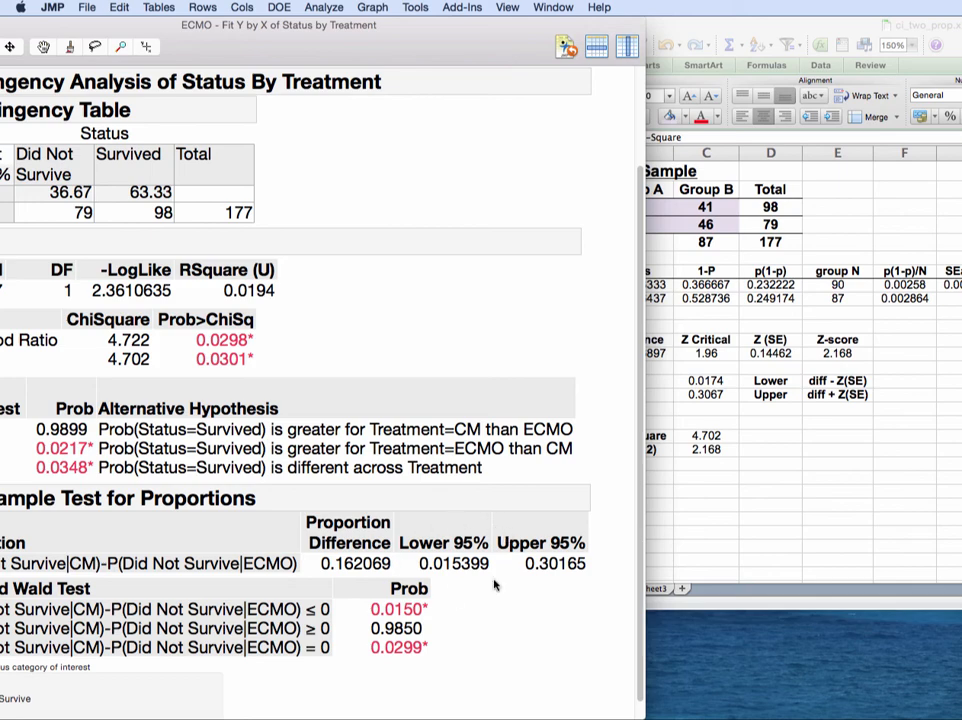
mouse_move(594, 549)
left_mouse_down()
mouse_move(543, 534)
mouse_move(585, 550)
mouse_move(584, 537)
left_mouse_up()
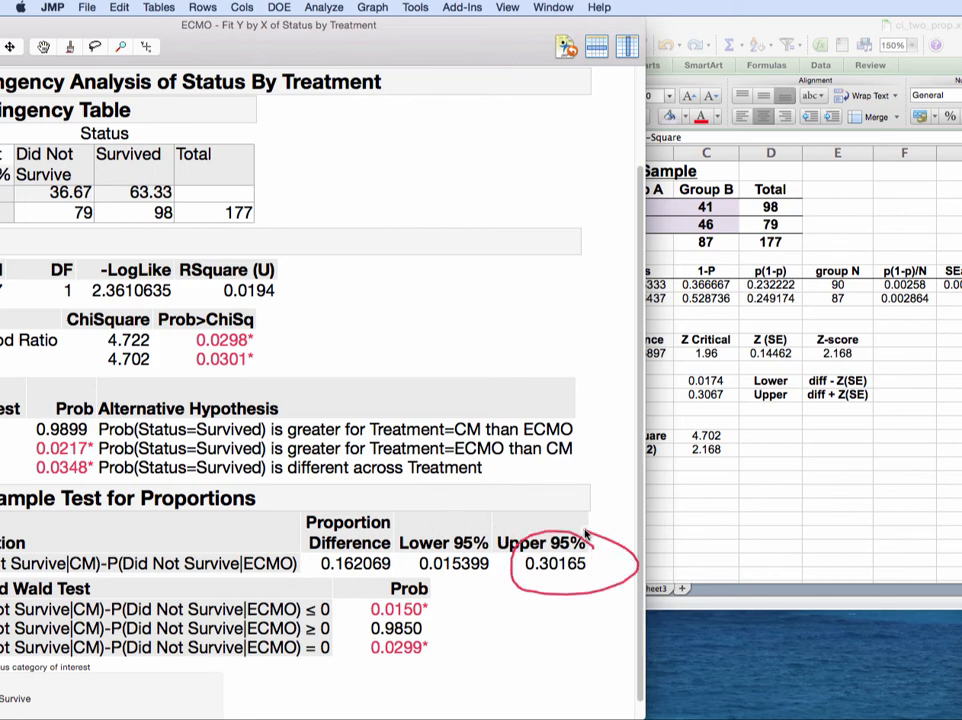
Step: Compare sheet bounds C15 (0.0174) and C16 (0.3067) with JMP's 0.015399 and 0.30165
left_click(706, 380)
left_click(733, 381)
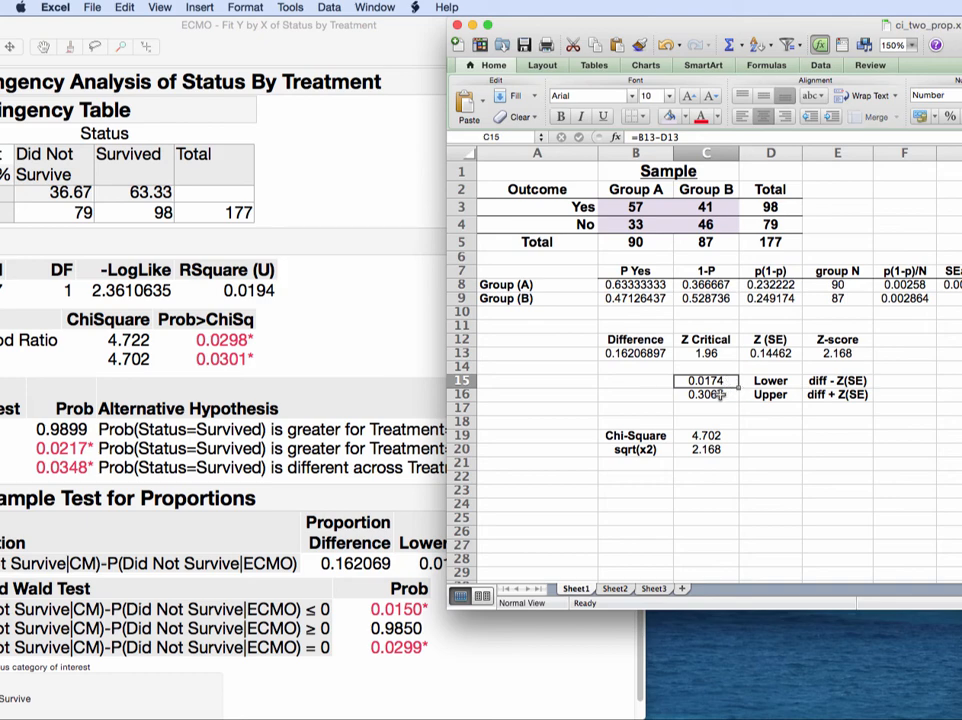
left_click(718, 395)
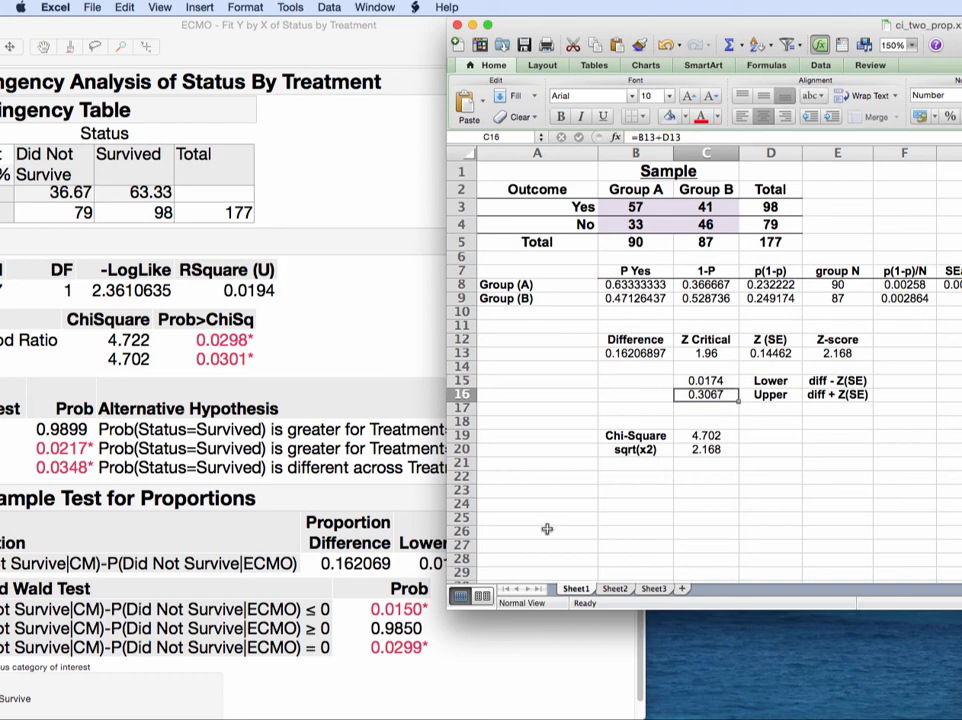
left_click(415, 572)
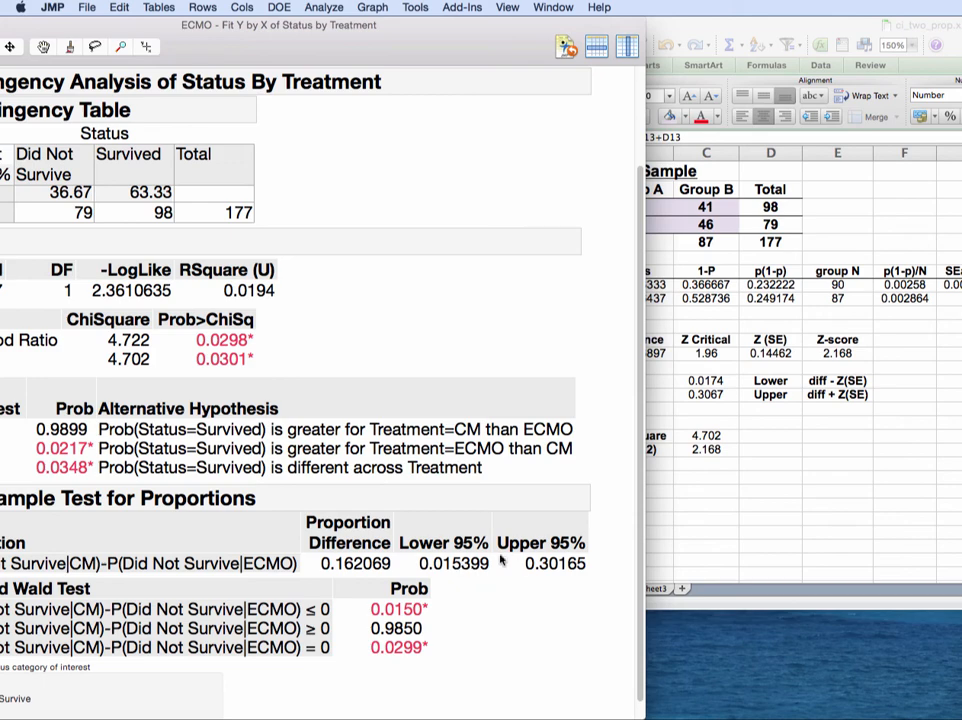
mouse_move(490, 559)
left_mouse_down()
mouse_move(393, 566)
mouse_move(492, 560)
left_mouse_up()
mouse_move(571, 556)
left_mouse_down()
mouse_move(593, 571)
mouse_move(588, 560)
left_mouse_up()
left_click(727, 381)
left_click(727, 381)
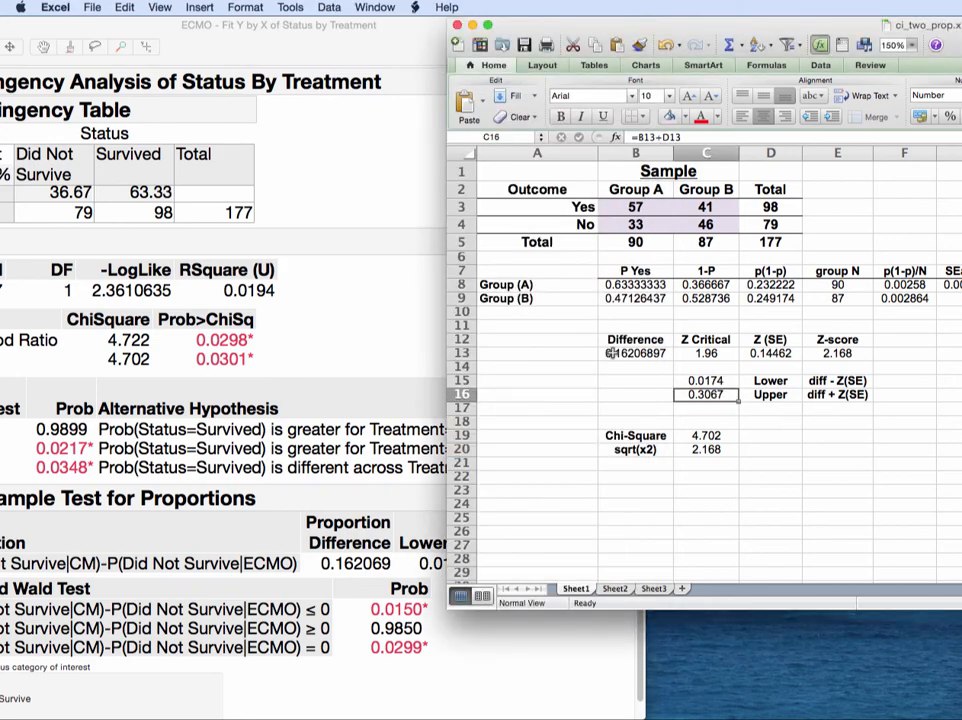
scroll(563, 313, "down", 5)
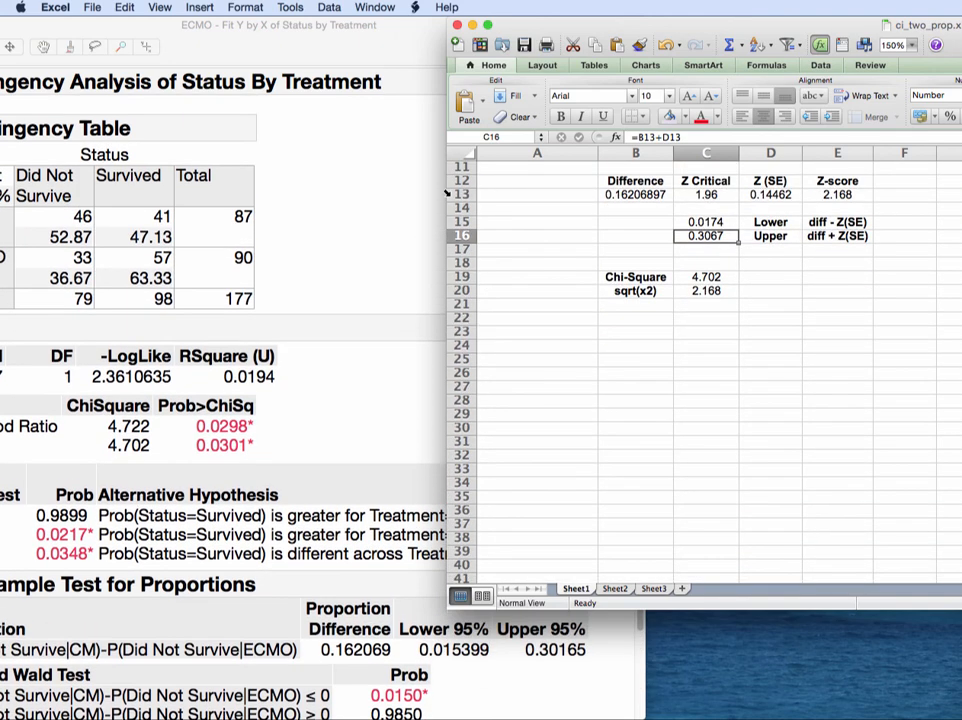
left_click_drag(521, 22, 164, 8)
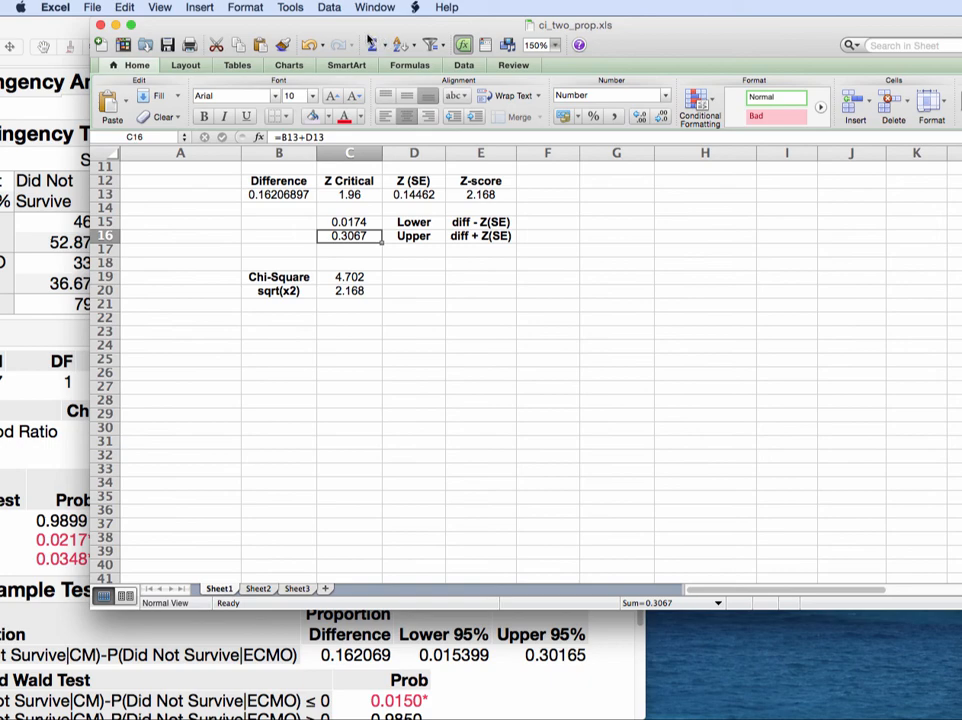
Step: Underline JMP's Likelihood Ratio row, then check the sheet's z-score 2.168 formula in E13
left_click(63, 35)
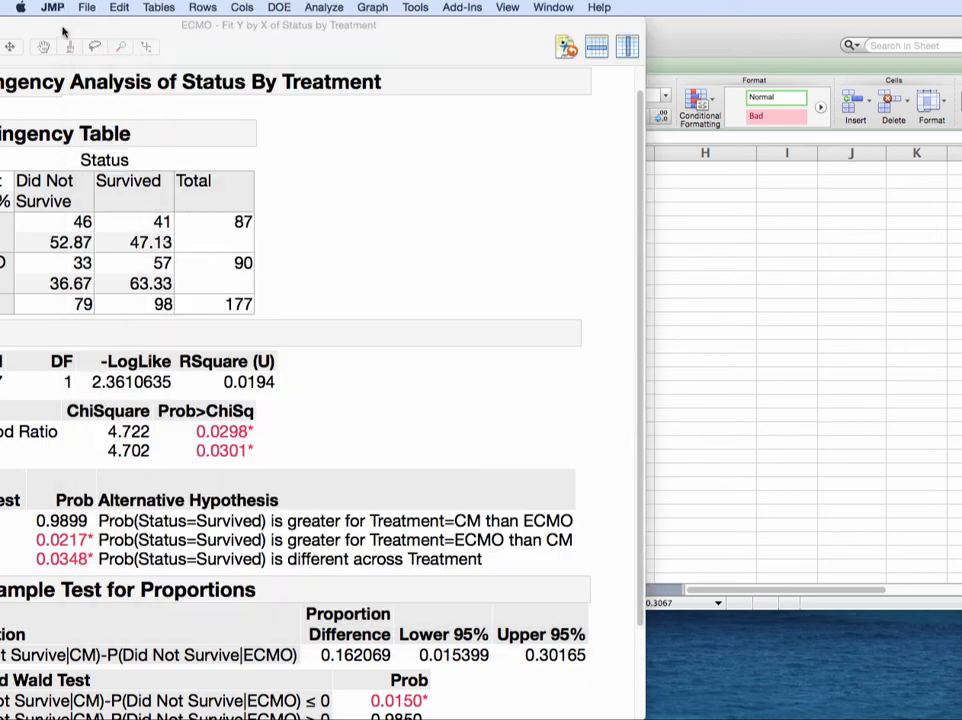
left_click_drag(117, 24, 358, 24)
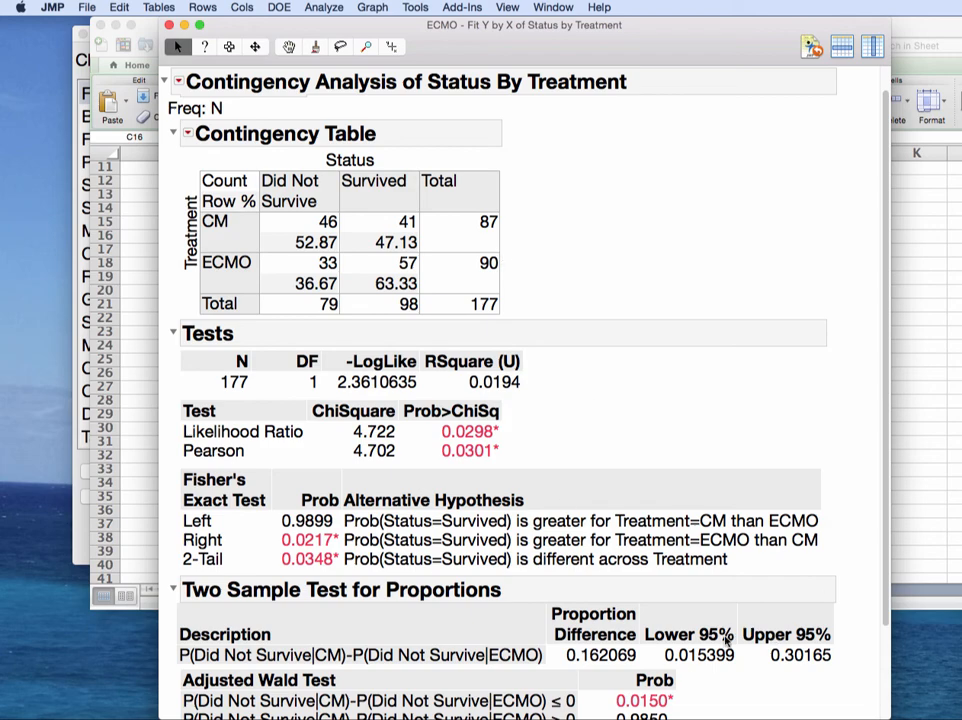
mouse_move(519, 440)
left_mouse_down()
mouse_move(350, 427)
mouse_move(199, 444)
mouse_move(190, 457)
mouse_move(514, 451)
mouse_move(320, 408)
mouse_move(180, 437)
mouse_move(514, 430)
left_mouse_up()
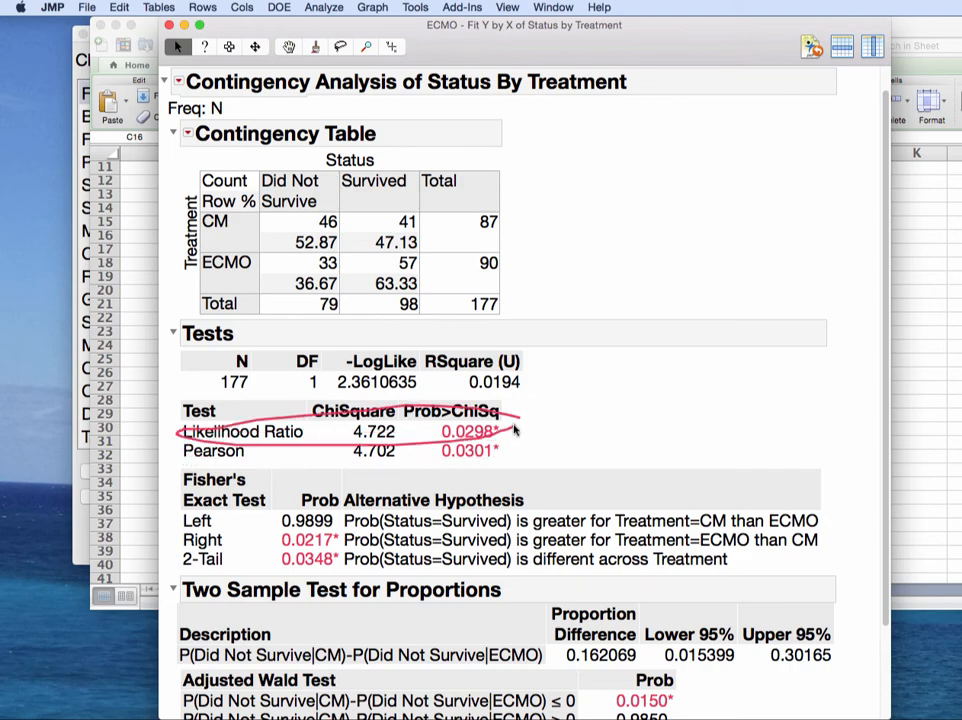
left_click(933, 25)
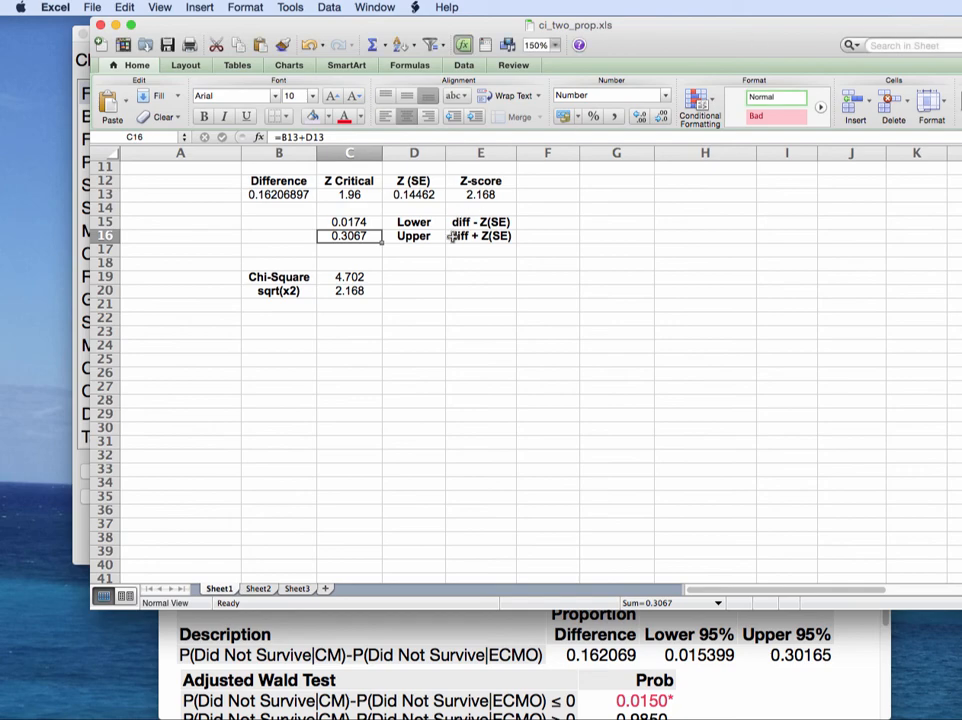
scroll(452, 236, "up", 5)
left_click(480, 354)
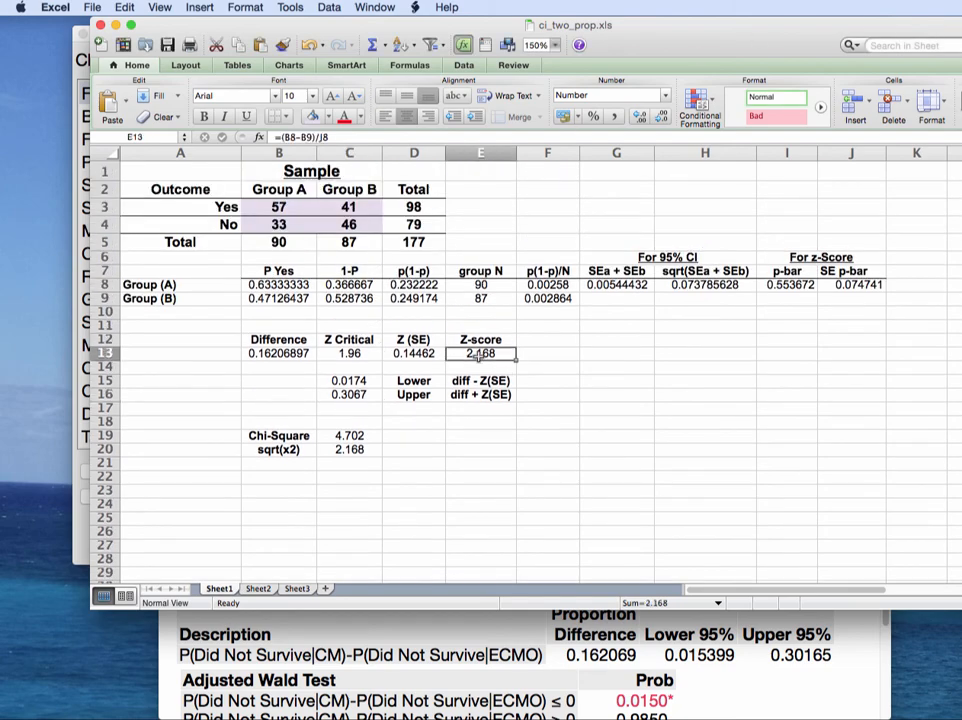
scroll(444, 543, "right", 2)
Step: Circle JMP's Pearson p-value 0.0301, then bring the PFromZCalculator.xls workbook into view
left_click(464, 629)
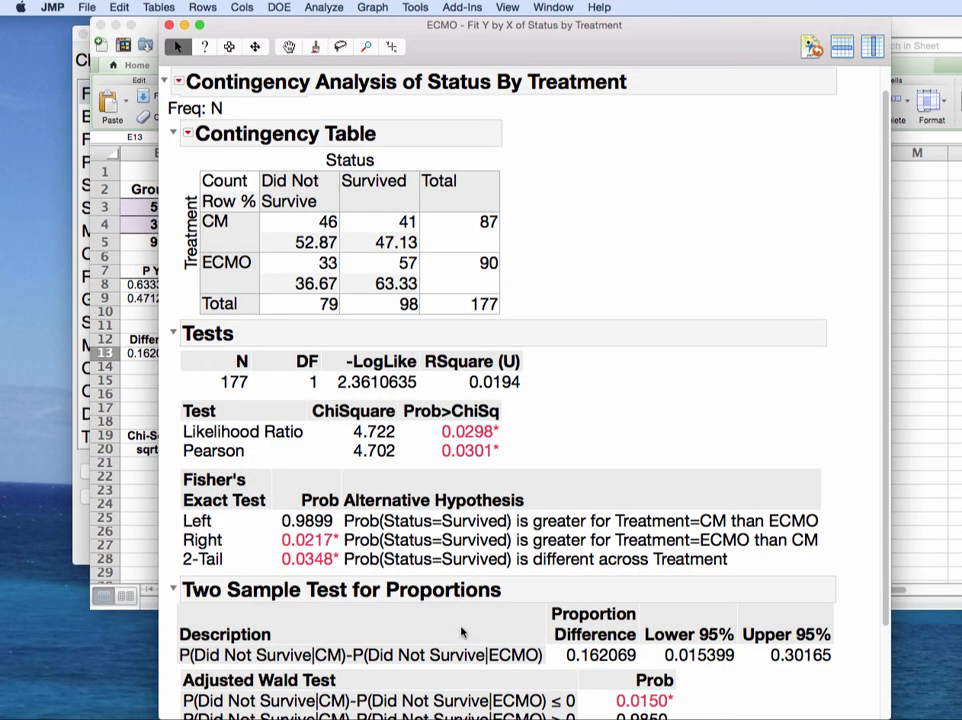
mouse_move(497, 440)
left_mouse_down()
mouse_move(430, 440)
mouse_move(515, 458)
mouse_move(490, 440)
left_mouse_up()
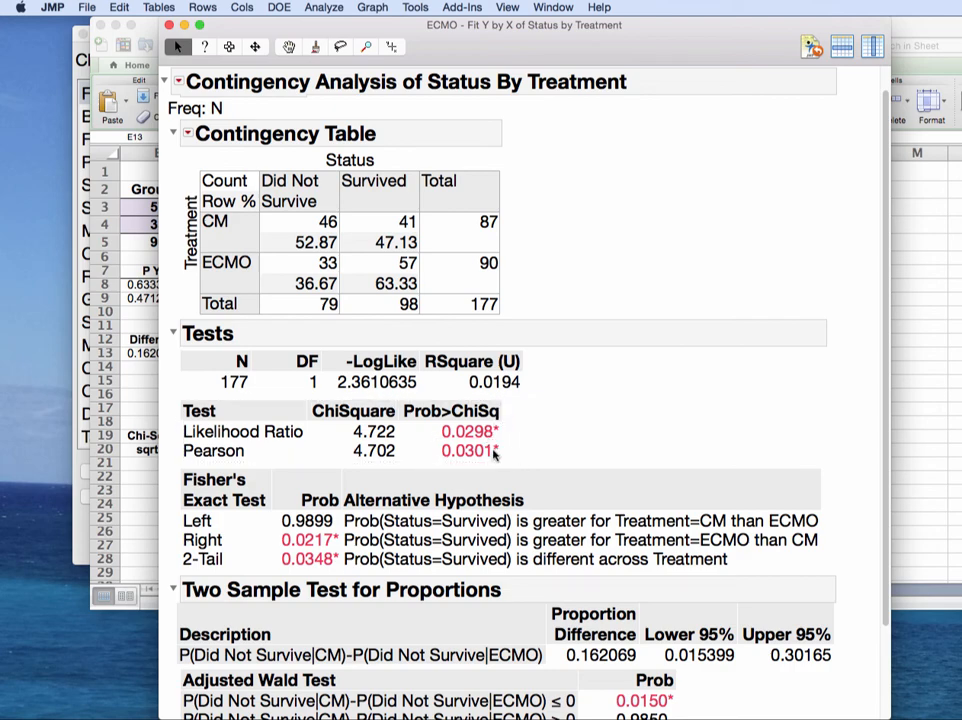
mouse_move(498, 442)
left_mouse_down()
mouse_move(468, 440)
mouse_move(506, 469)
mouse_move(468, 442)
left_mouse_up()
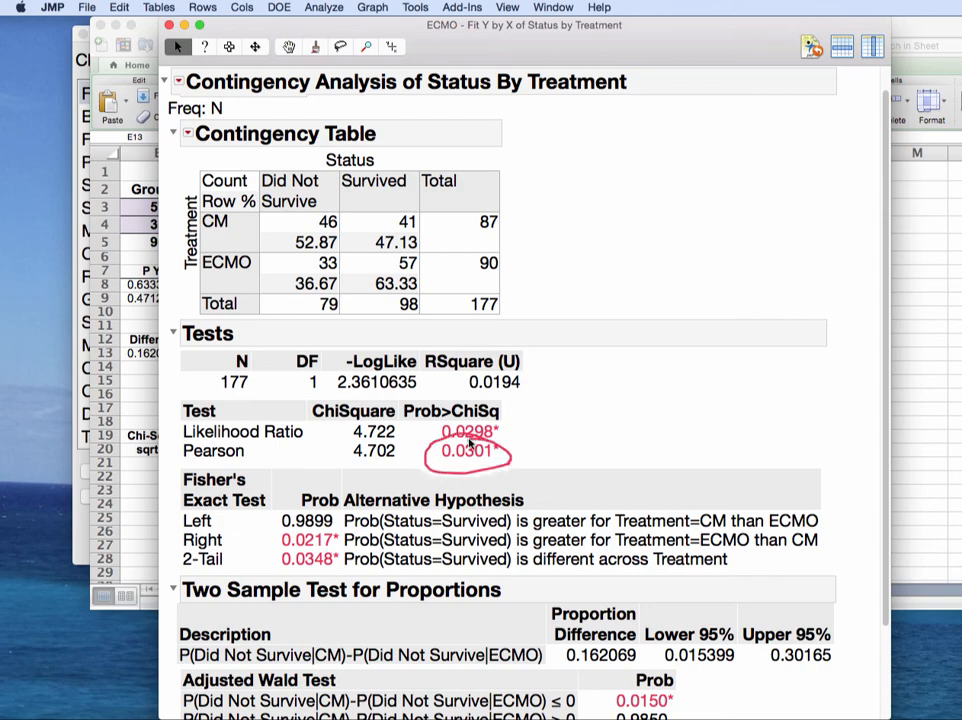
key("super+Tab")
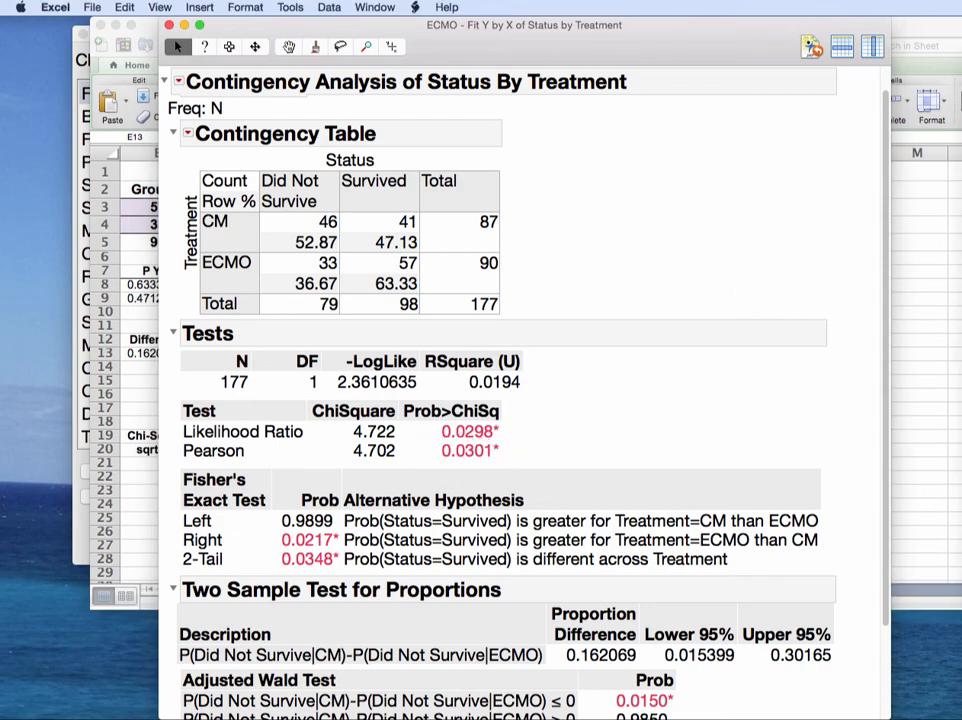
left_click_drag(961, 26, 648, 11)
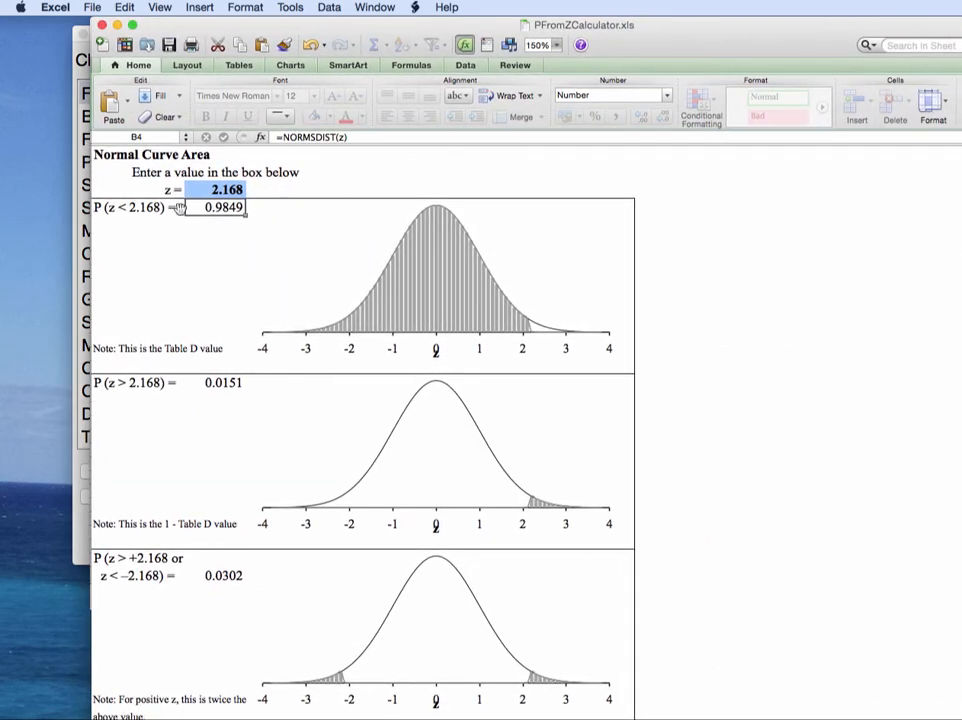
Step: Read z = 2.168's tail probabilities 0.0151 and 0.0302, then reactivate the JMP Status by Treatment report
key("Up")
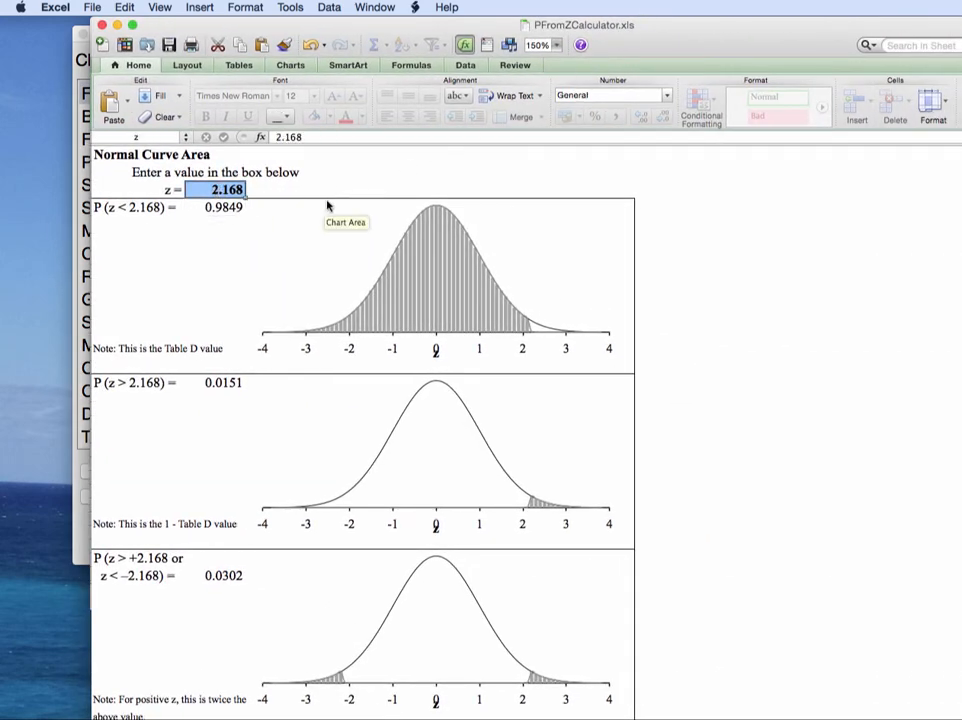
scroll(337, 204, "down", 5)
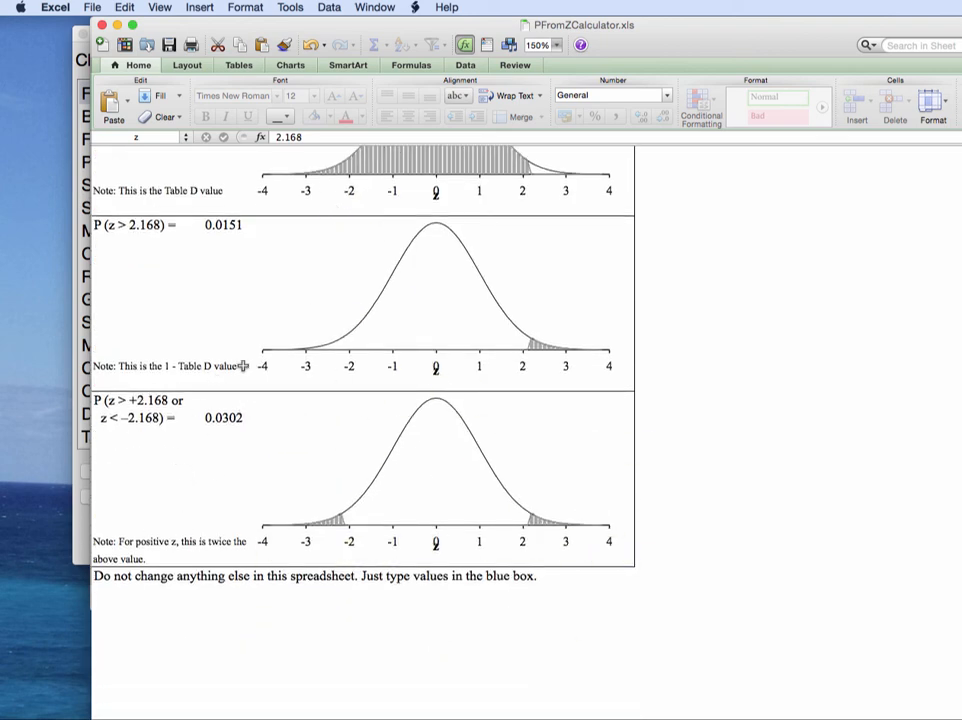
left_click_drag(387, 26, 961, 25)
left_click(517, 449)
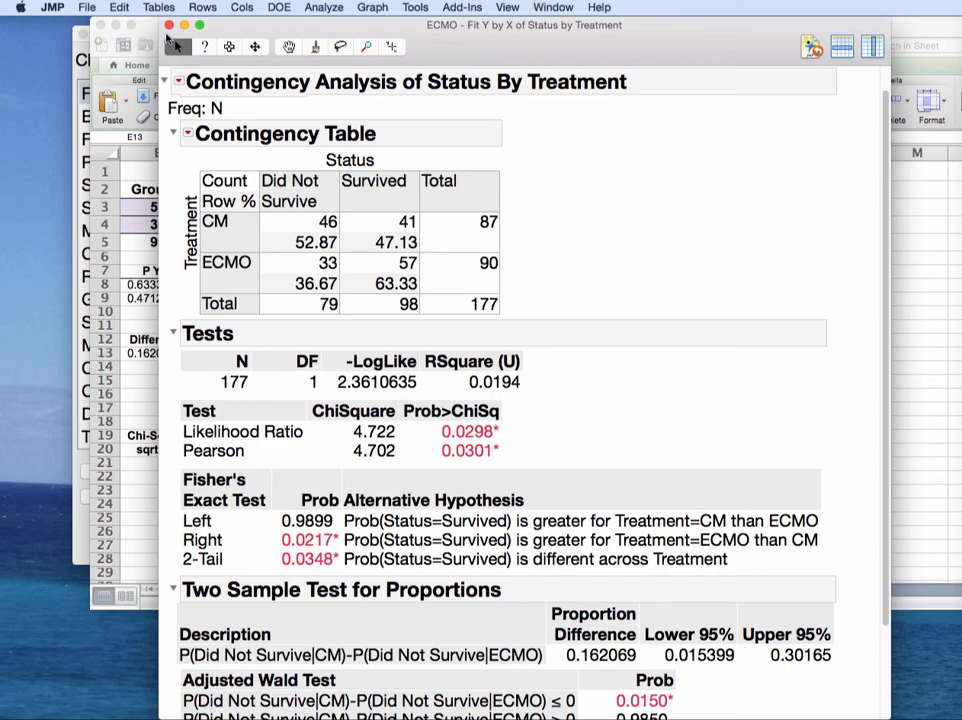
Step: Close the Status by Treatment contingency report and save the ECMO data table with File > Save
left_click(169, 27)
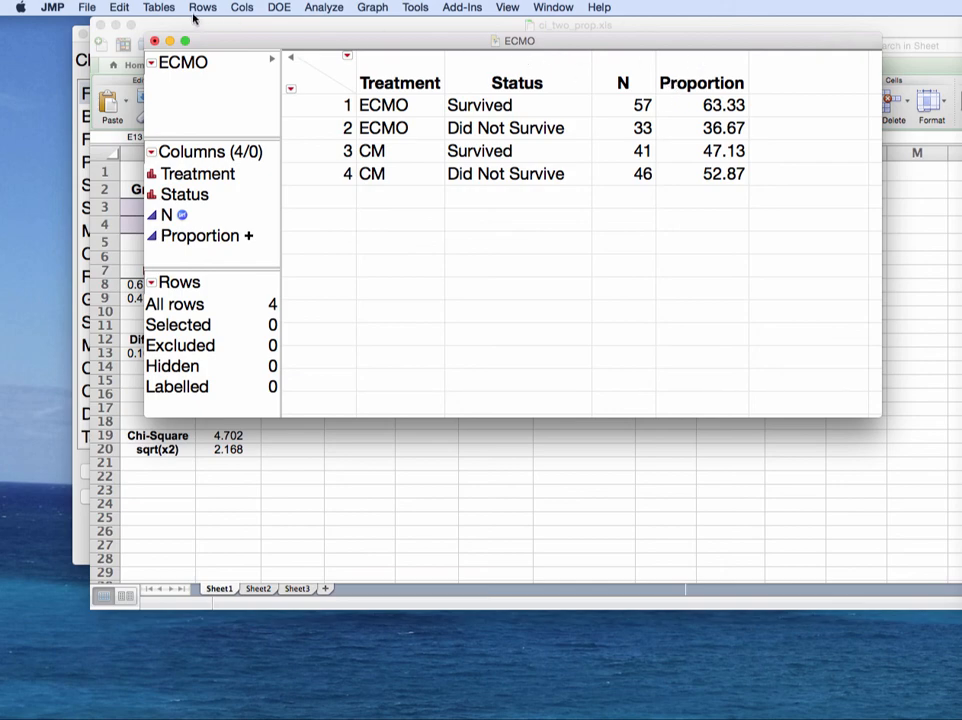
left_click(87, 7)
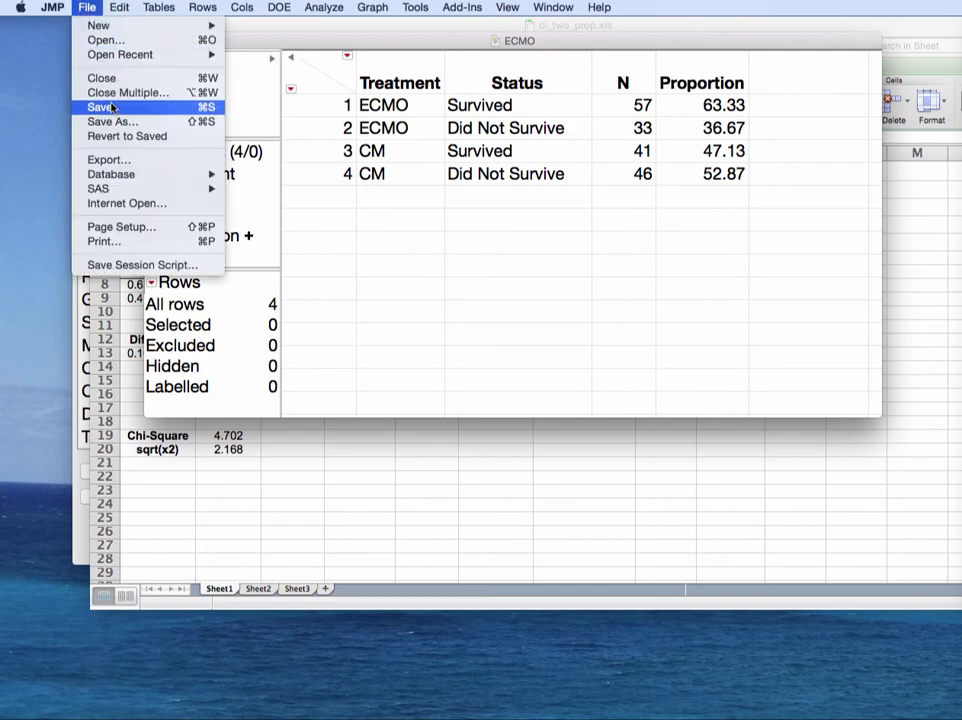
left_click(112, 107)
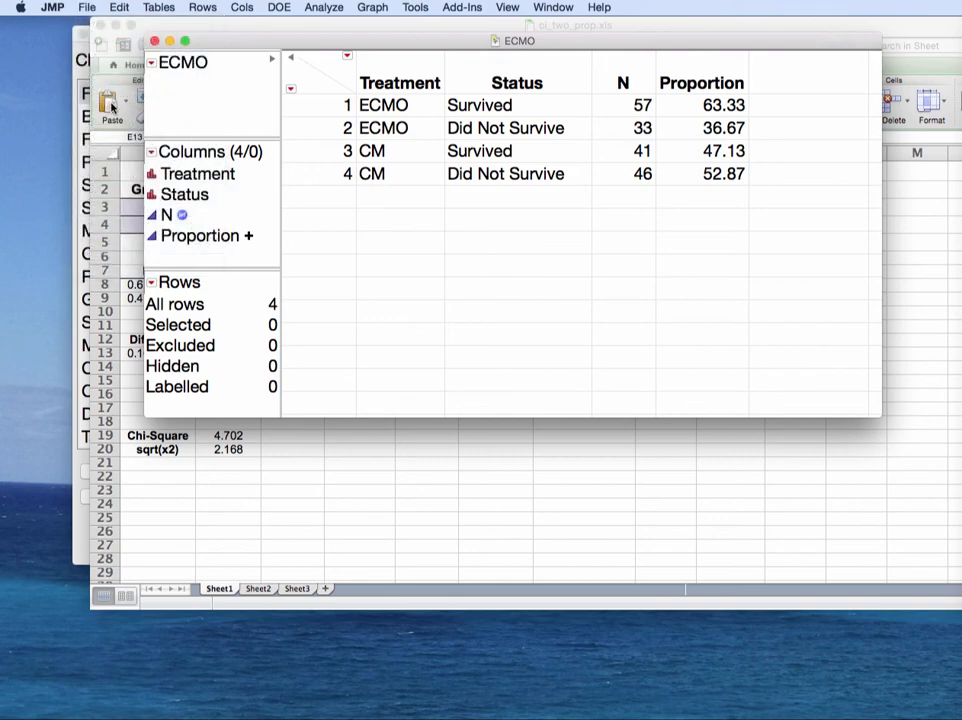